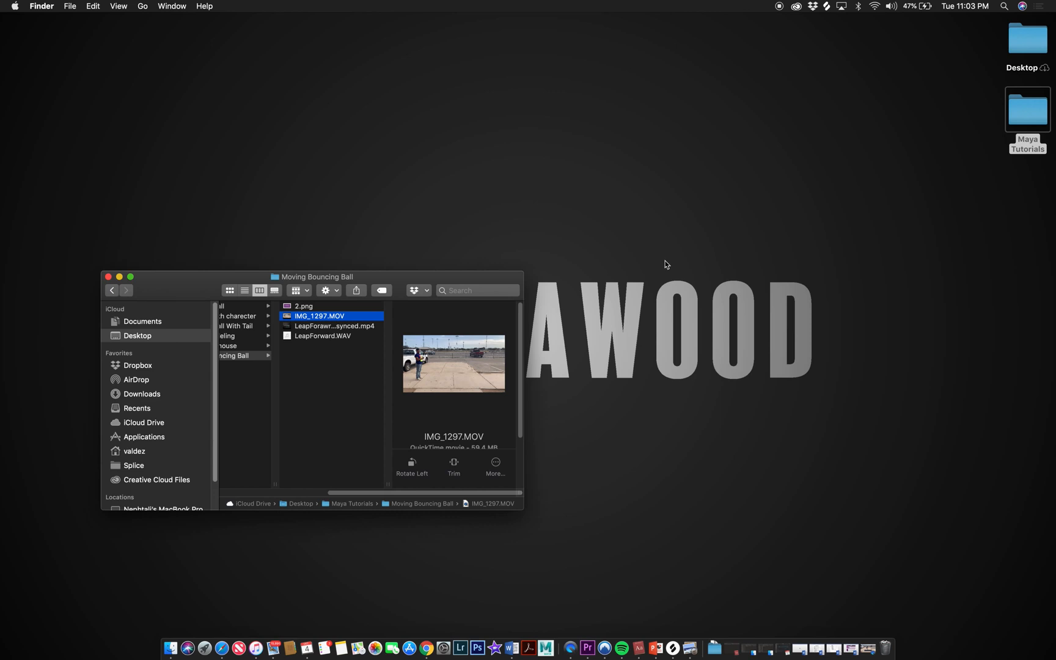
# Step: Preview IMG_1297.MOV from the Moving Bouncing Ball folder and play through the leap footage
pyautogui.press('space')
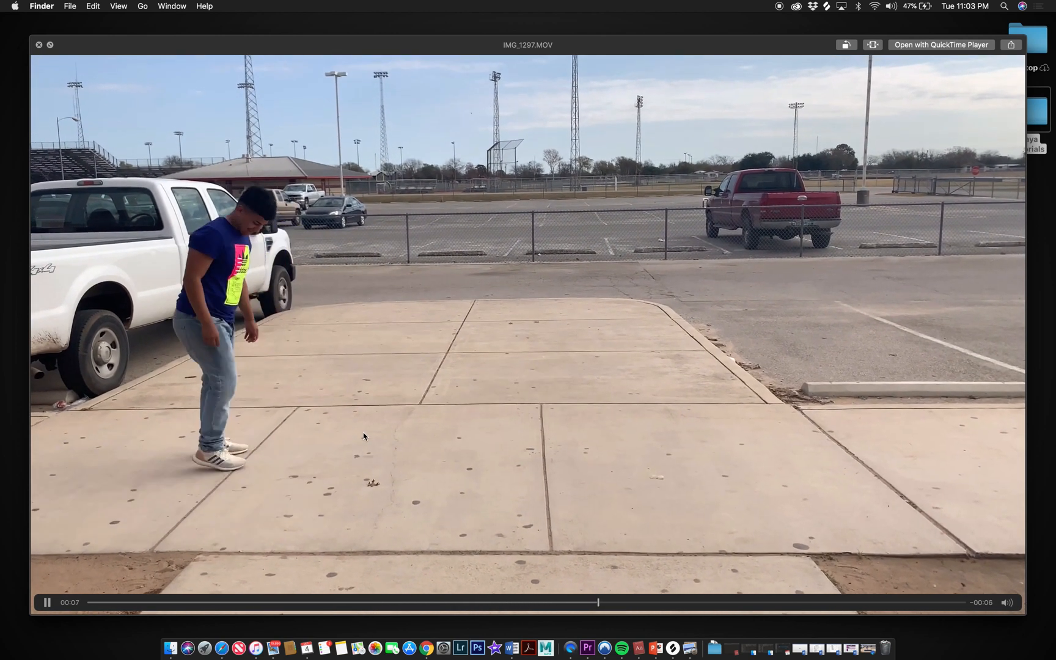
pyautogui.press('space')
pyautogui.press('space')
pyautogui.press('space')
pyautogui.press('space')
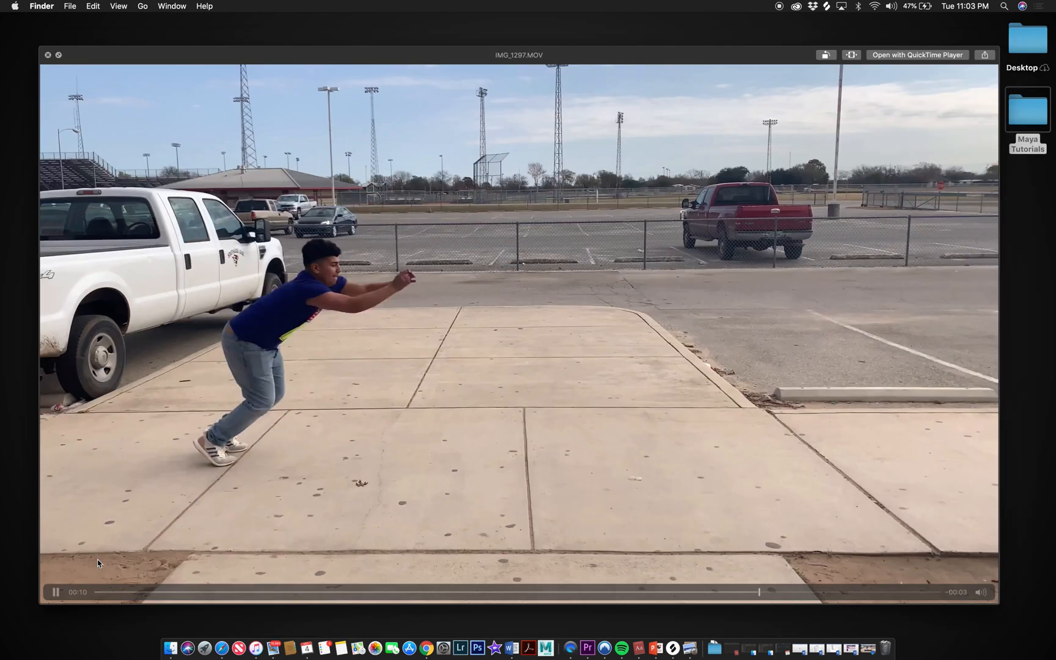
# Step: Scrub through the leap from the video's start, examining the crouch, push-off, airborne pose, landing and settle
pyautogui.click(90, 603)
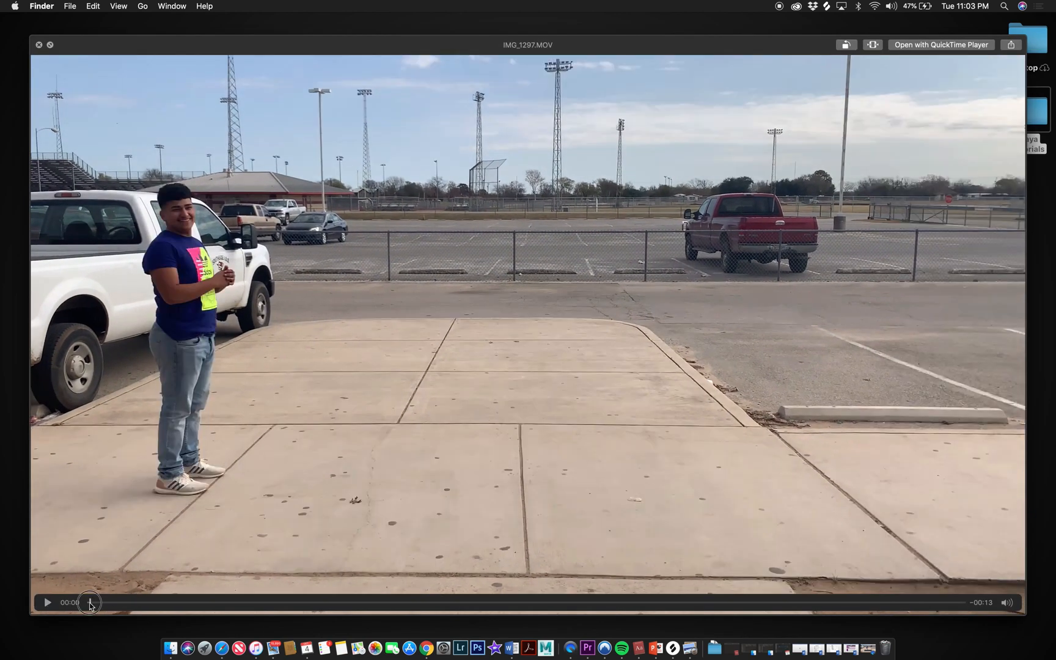
pyautogui.moveTo(90, 605); pyautogui.dragTo(200, 600)
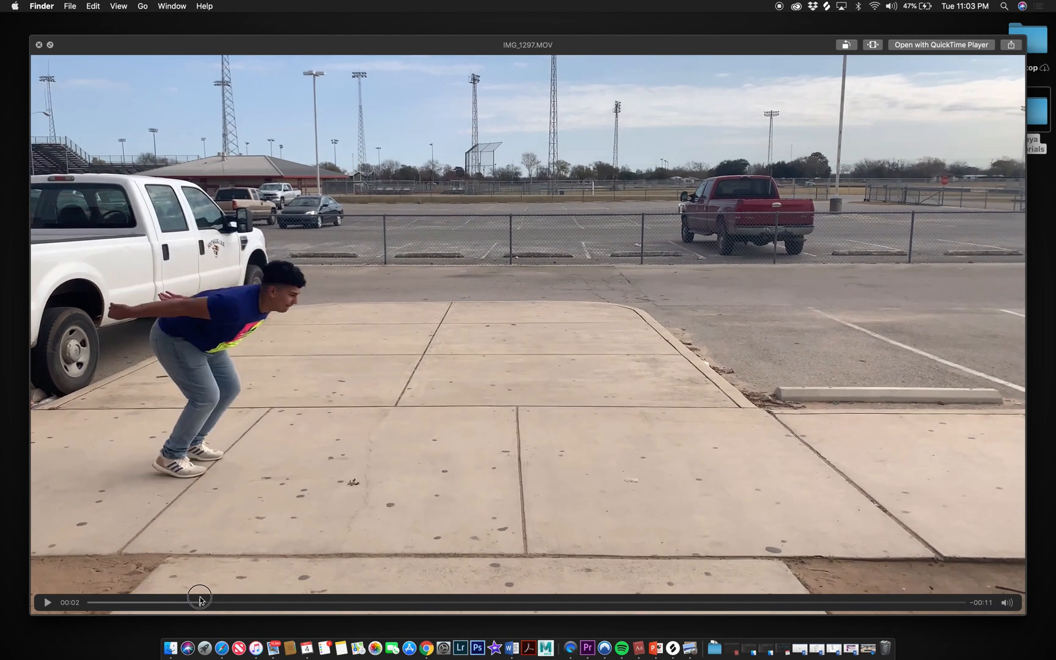
pyautogui.moveTo(200, 600); pyautogui.dragTo(214, 602)
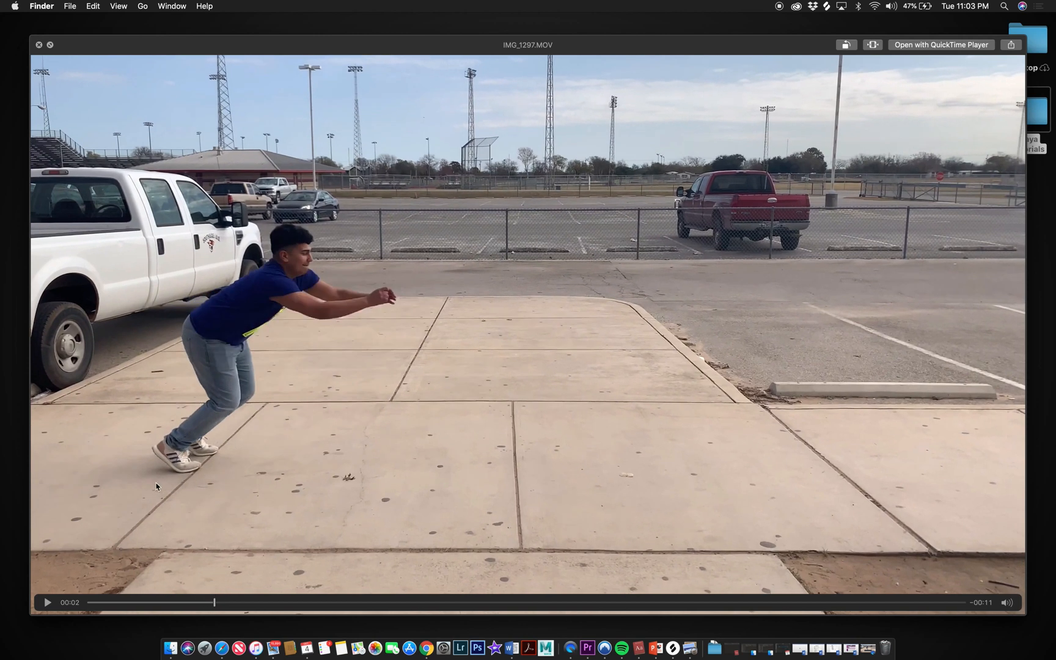
pyautogui.moveTo(221, 600); pyautogui.dragTo(238, 600)
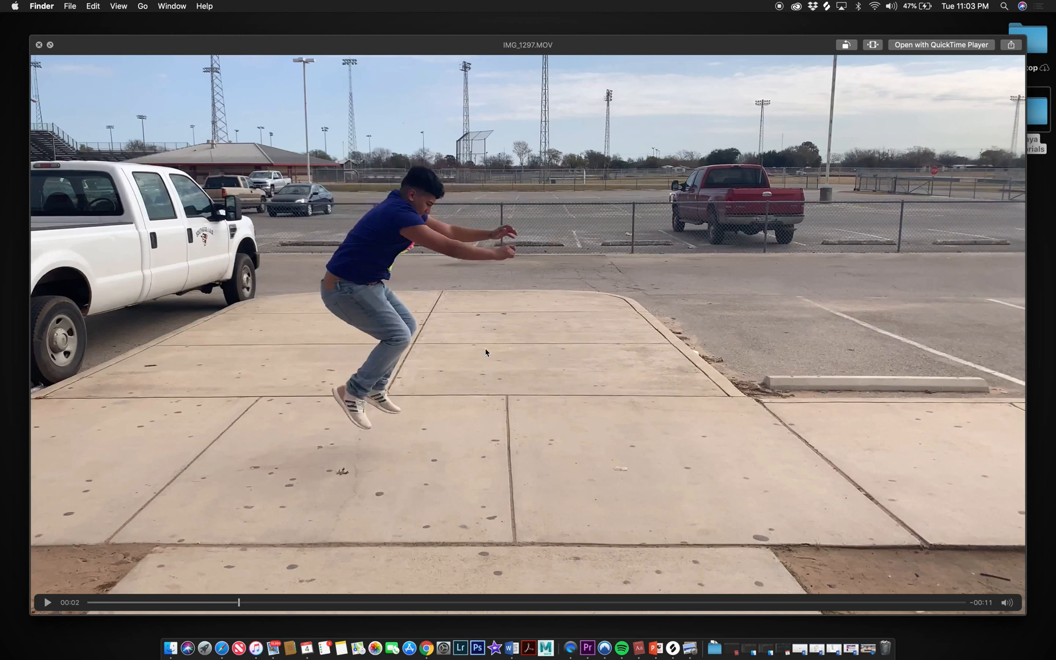
pyautogui.moveTo(238, 603); pyautogui.dragTo(251, 604)
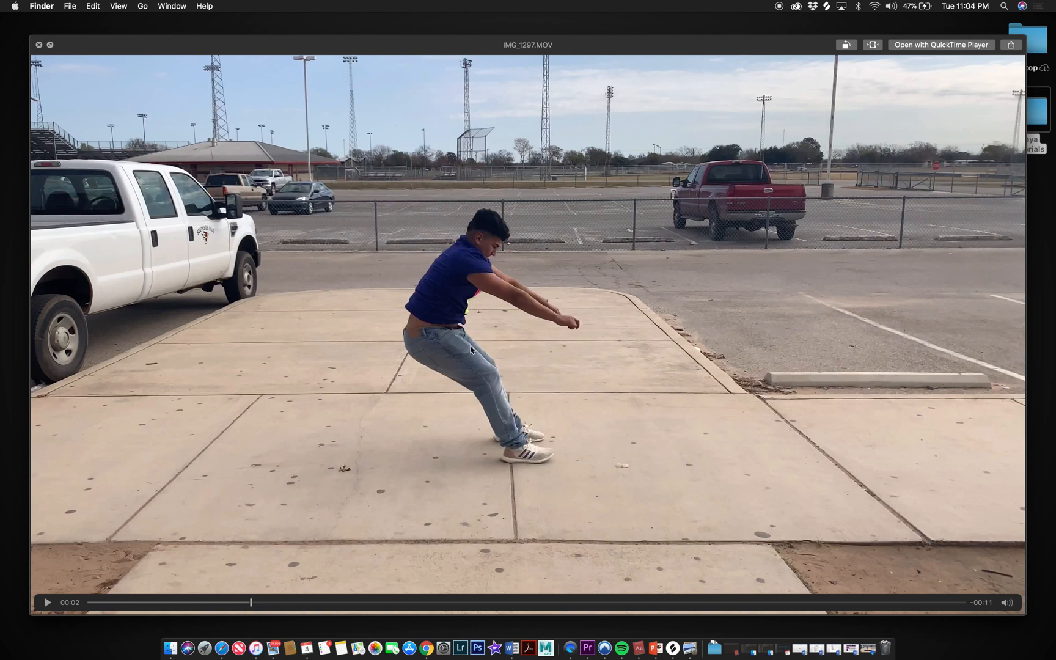
pyautogui.moveTo(255, 603); pyautogui.dragTo(324, 601)
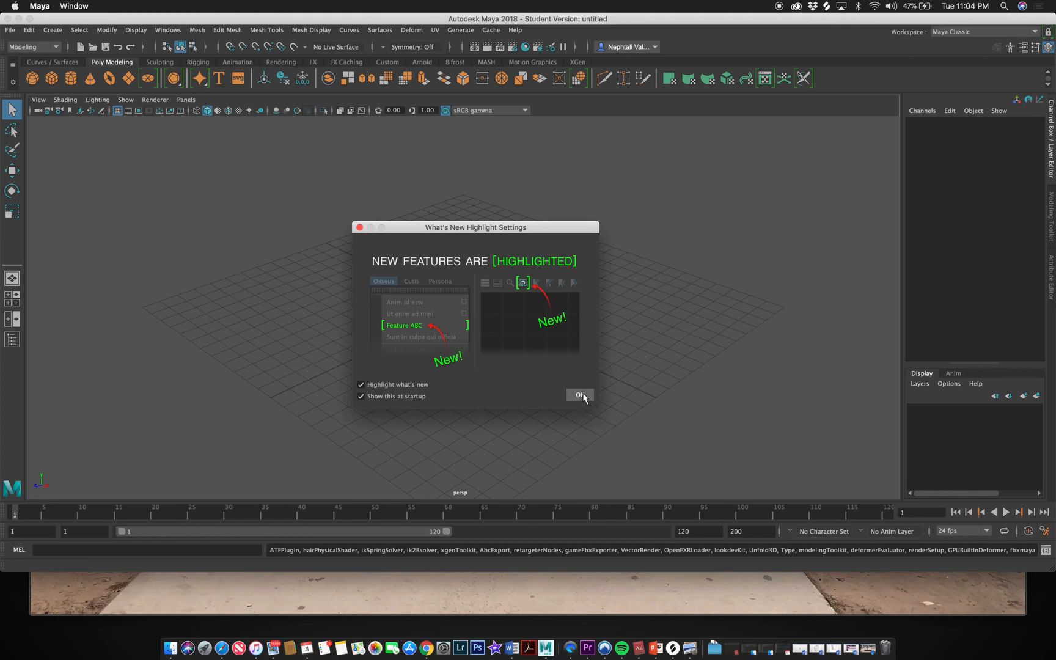
# Step: In Maya, save the empty scene as a Maya ASCII file named Leaping_Ball_redo_, followed by the author's name and _01
pyautogui.click(579, 396)
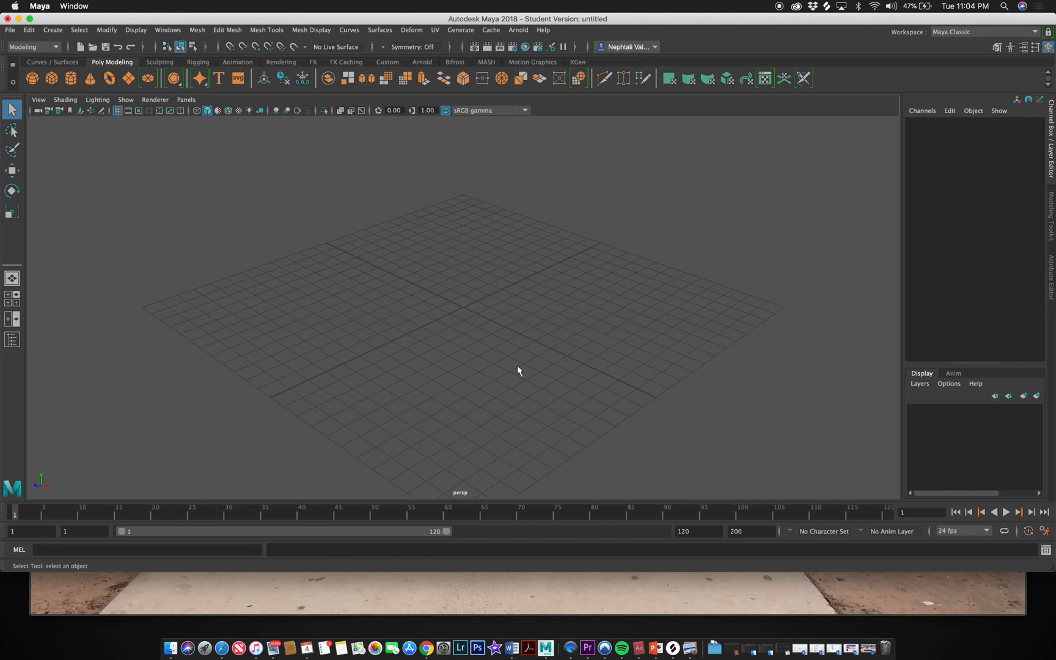
pyautogui.click(11, 32)
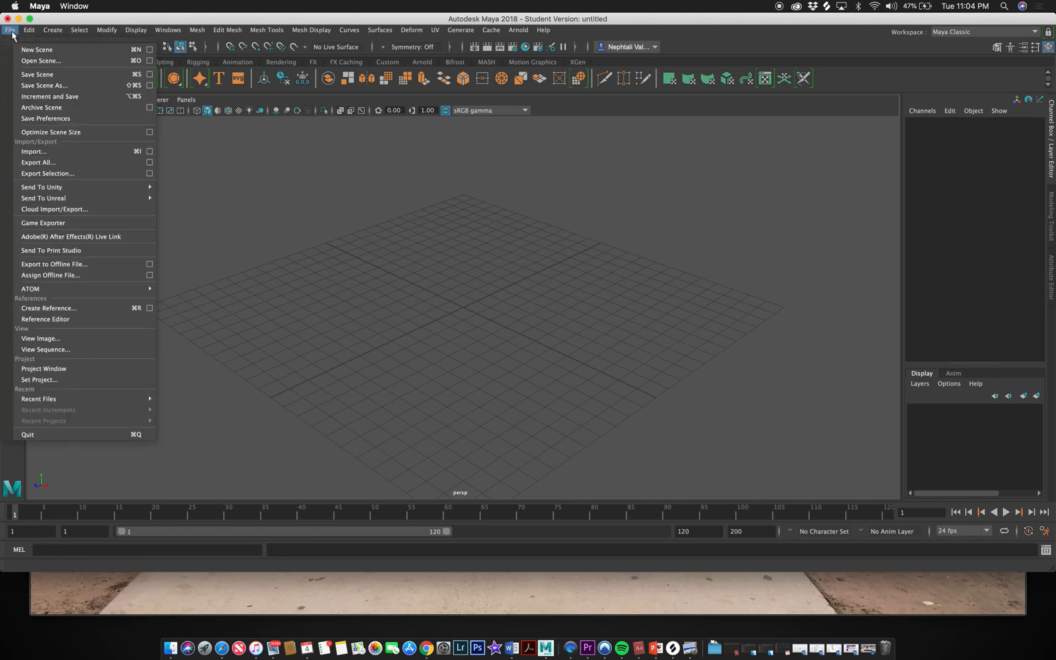
pyautogui.click(44, 85)
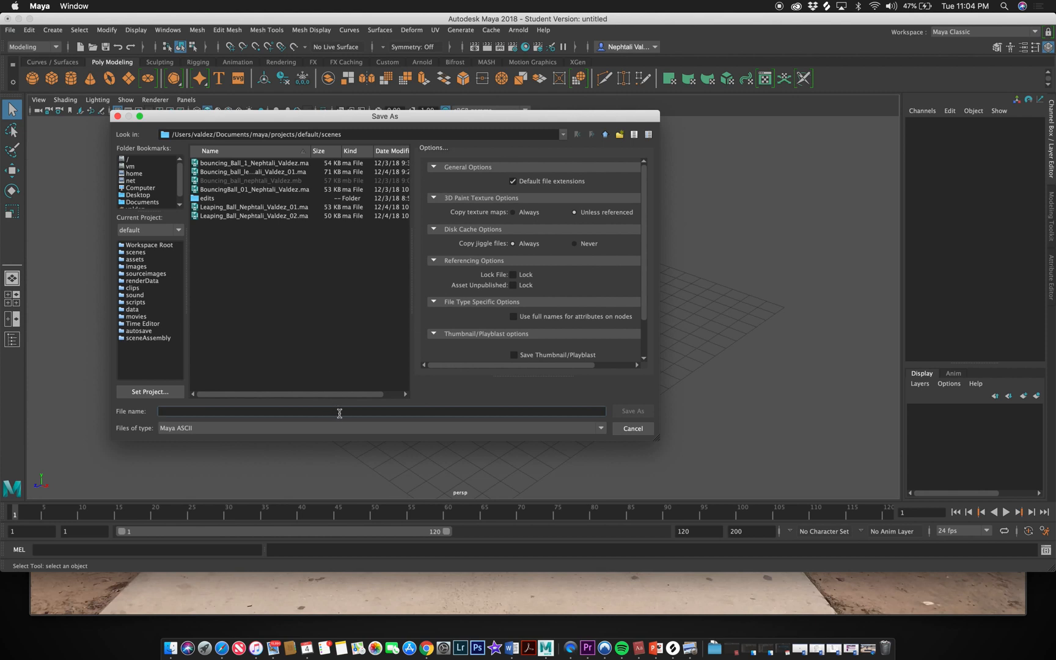
pyautogui.write('Leaping_Ball_')
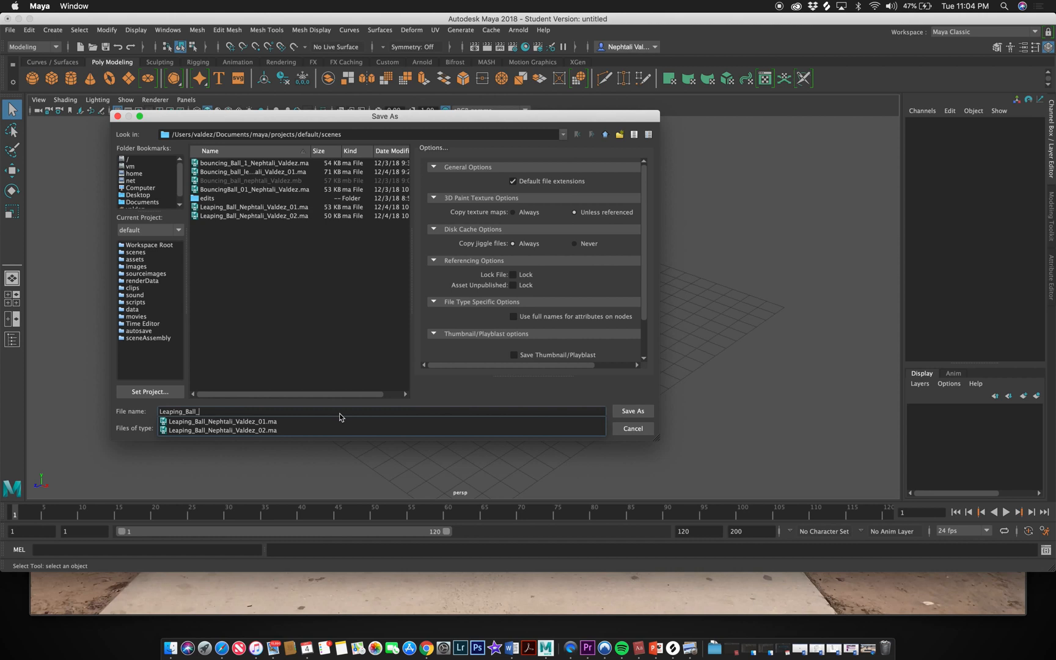
pyautogui.write('redo_Nephtali')
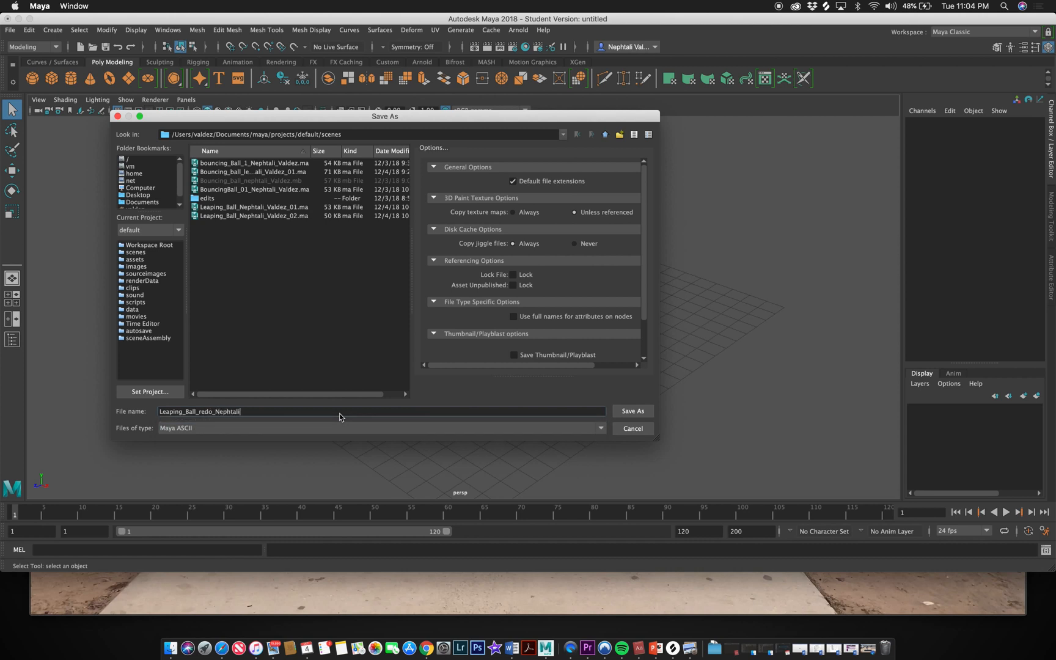
pyautogui.write('_Valdez_01')
pyautogui.click(625, 411)
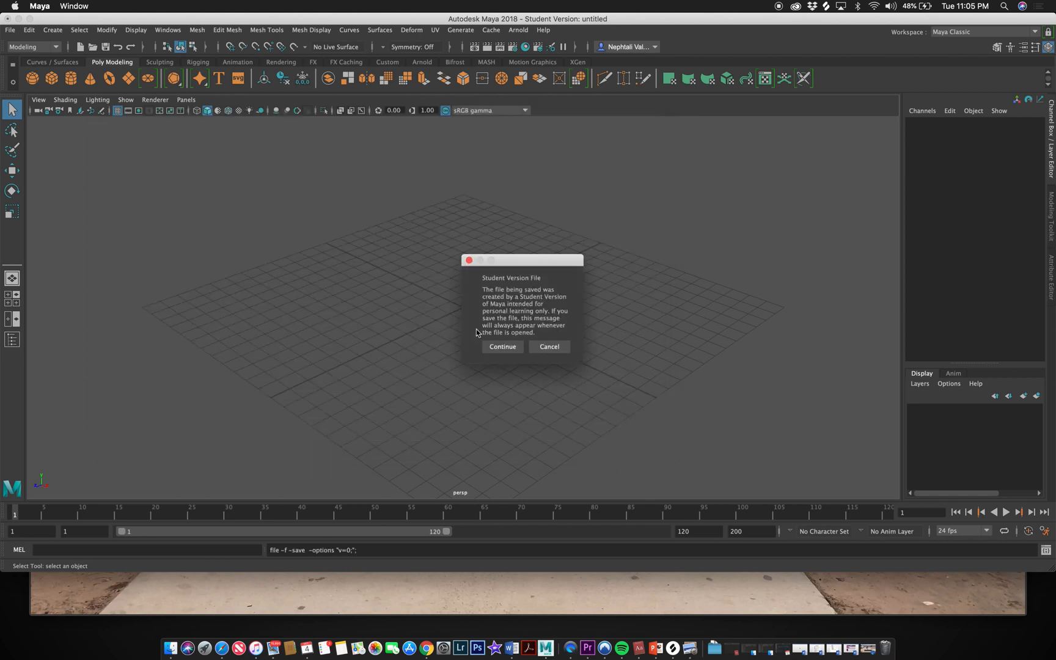
pyautogui.click(497, 343)
# Step: Maximize the front view in a full-screen window and create a polygon sphere at the origin
pyautogui.press('space')
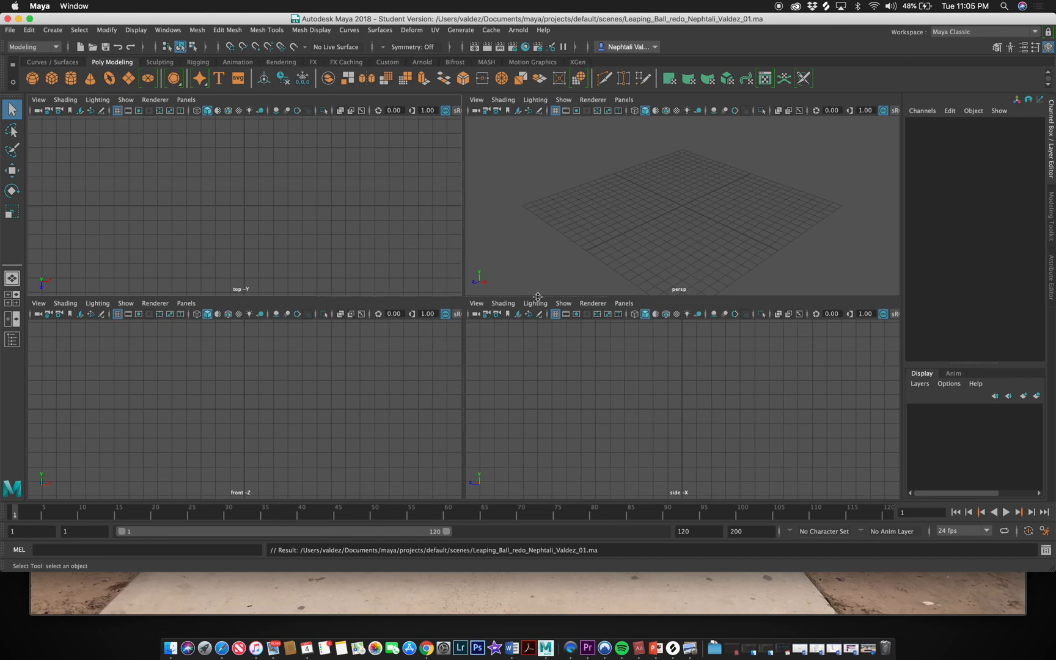
pyautogui.press('space')
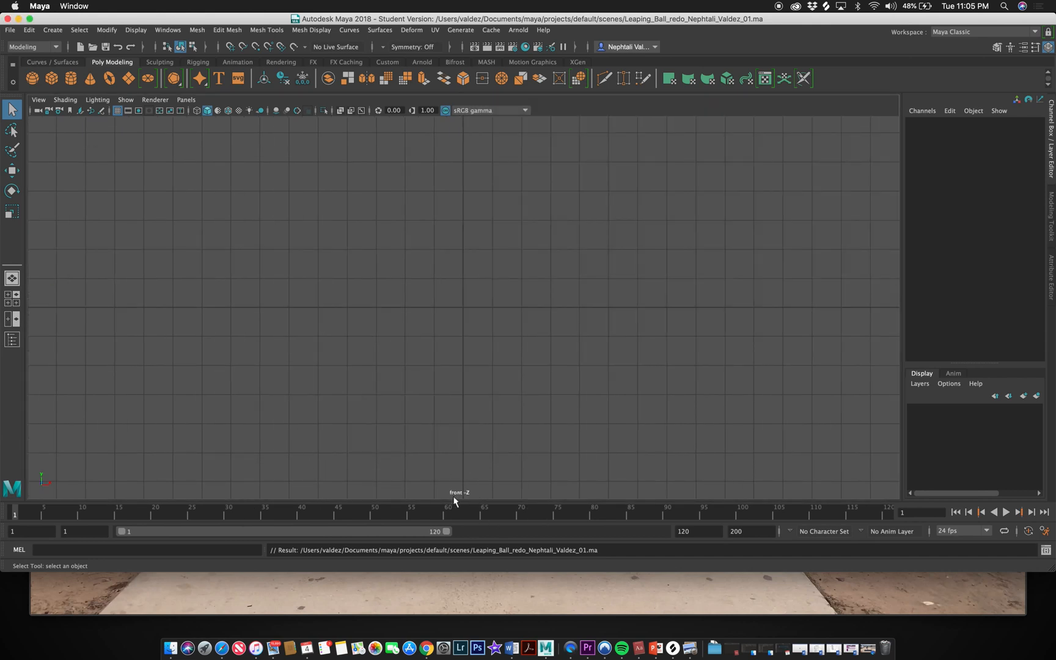
pyautogui.click(30, 19)
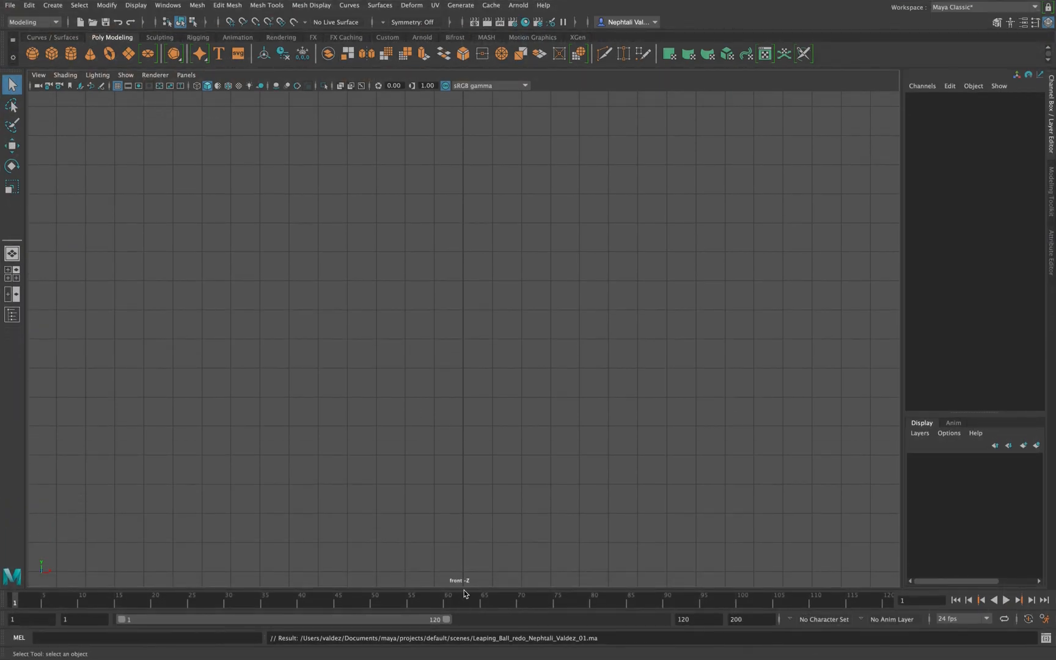
pyautogui.click(33, 53)
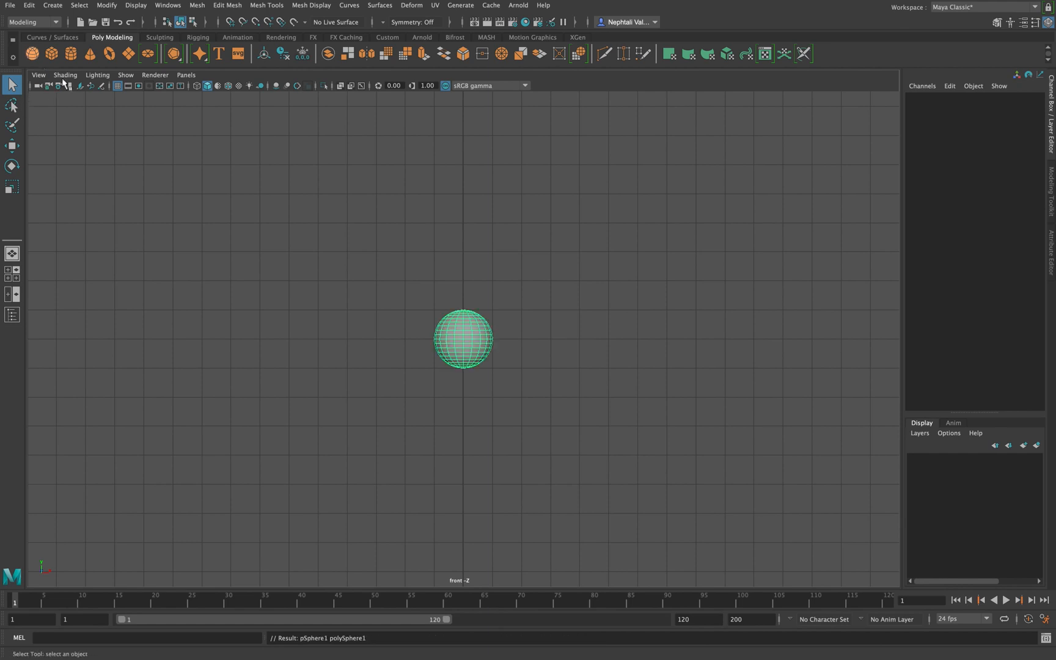
pyautogui.click(418, 297)
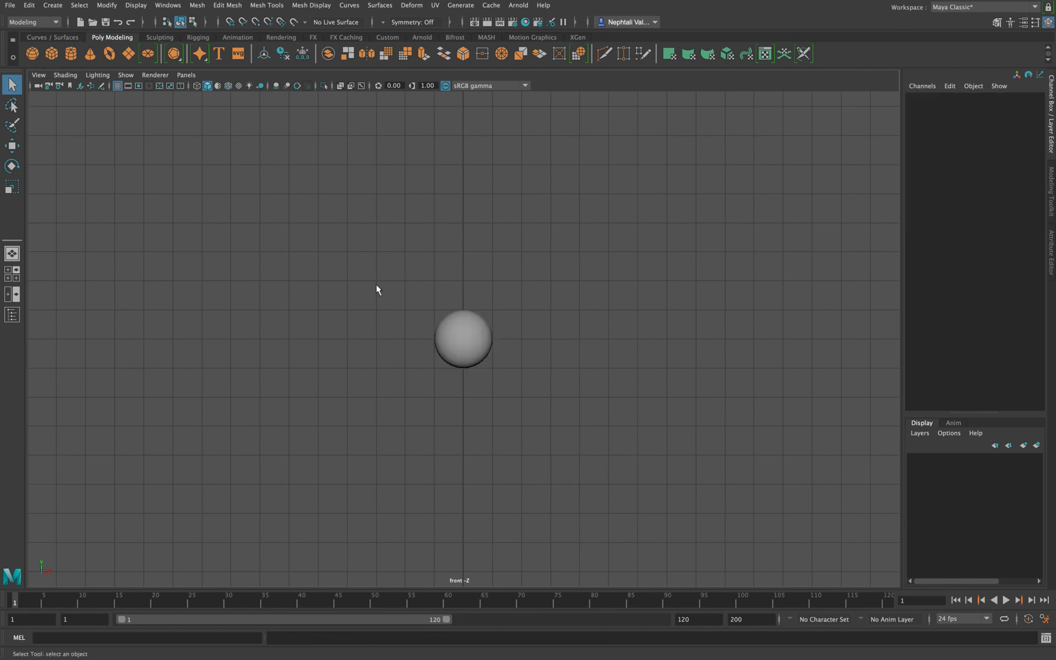
# Step: Move the sphere's pivot down to its bottom vertex using vertex snapping
pyautogui.click(457, 341)
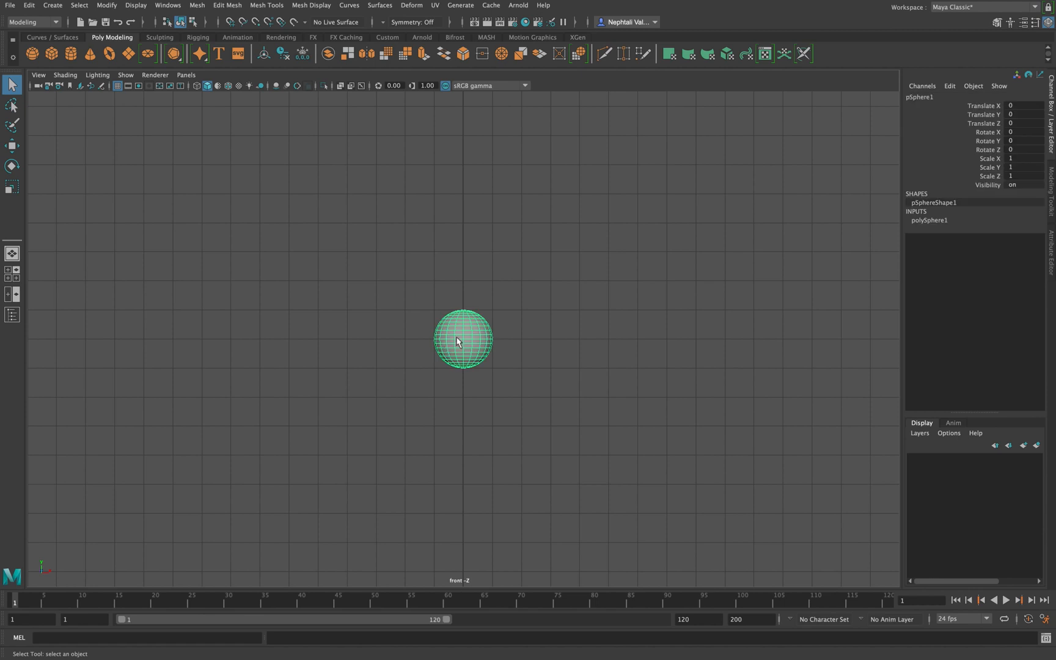
pyautogui.press('w')
pyautogui.scroll(3, 651, 383)
pyautogui.scroll(3, 651, 383)
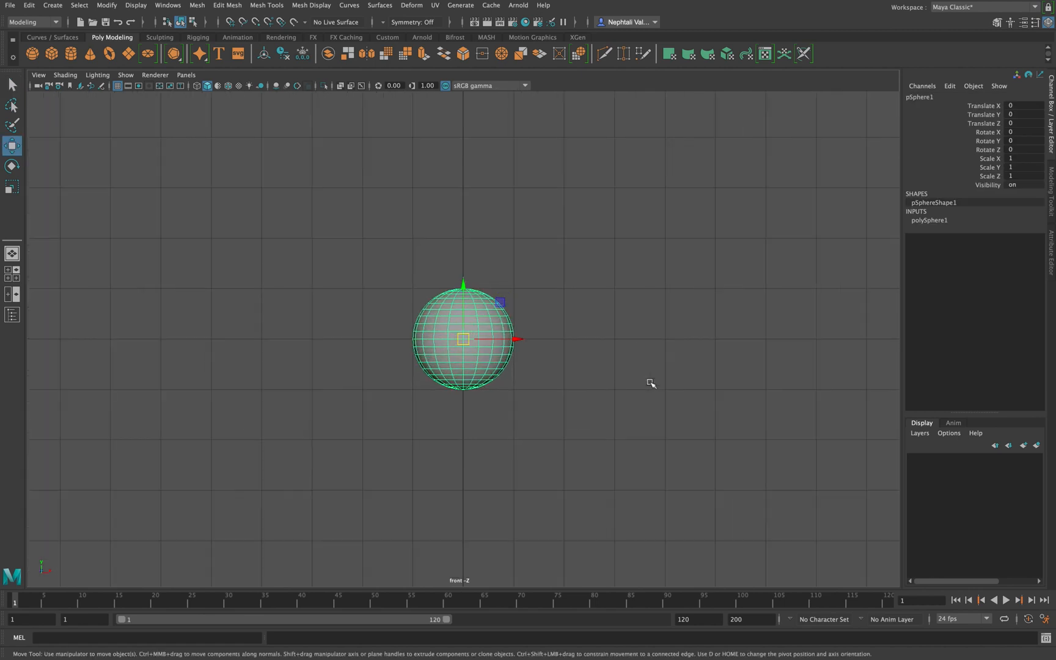
pyautogui.press('d')
pyautogui.press('v')
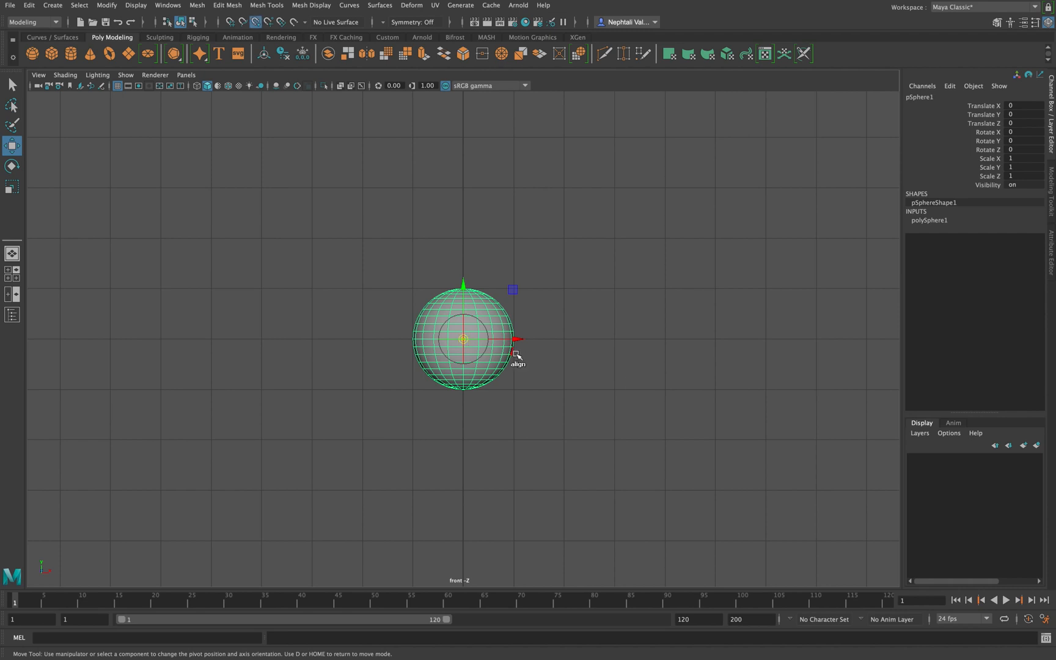
pyautogui.moveTo(465, 284); pyautogui.dragTo(470, 394)
pyautogui.press('d')
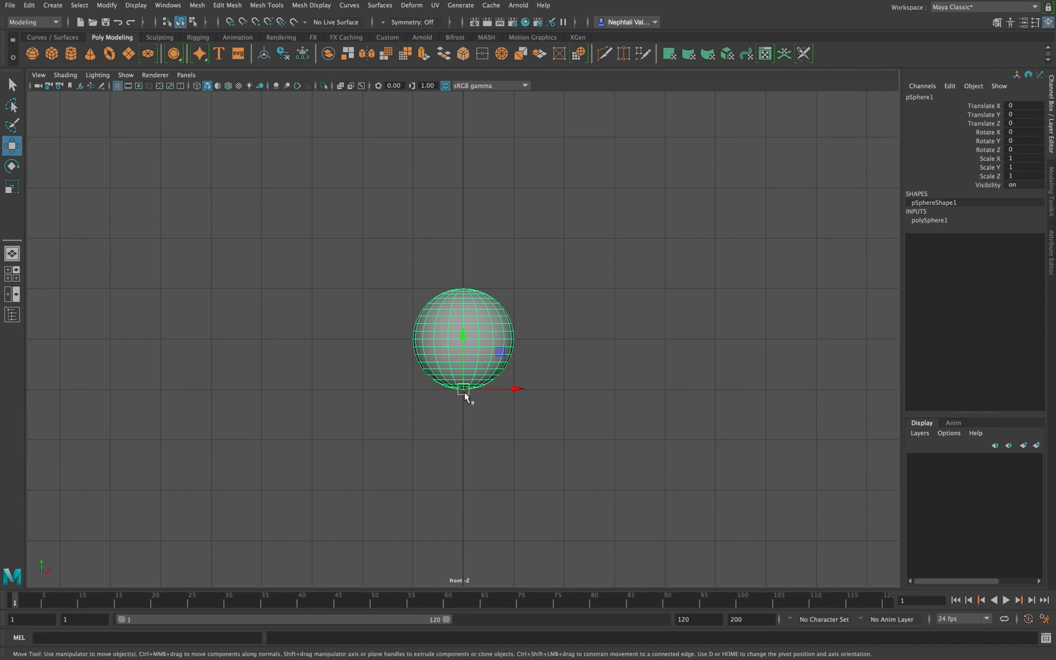
# Step: Test the bottom pivot by rotating the sphere, and undo the rotation
pyautogui.press('e')
pyautogui.moveTo(496, 353)
pyautogui.mouseDown()
pyautogui.moveTo(422, 352)
pyautogui.moveTo(531, 359)
pyautogui.moveTo(530, 369)
pyautogui.moveTo(489, 346)
pyautogui.mouseUp()
pyautogui.hotkey('ctrl', 'z')
# Step: Raise the sphere so its bottom rests on the ground grid, at Translate Y 0.988, and frame it in the perspective view
pyautogui.press('w')
pyautogui.moveTo(463, 389); pyautogui.dragTo(482, 301)
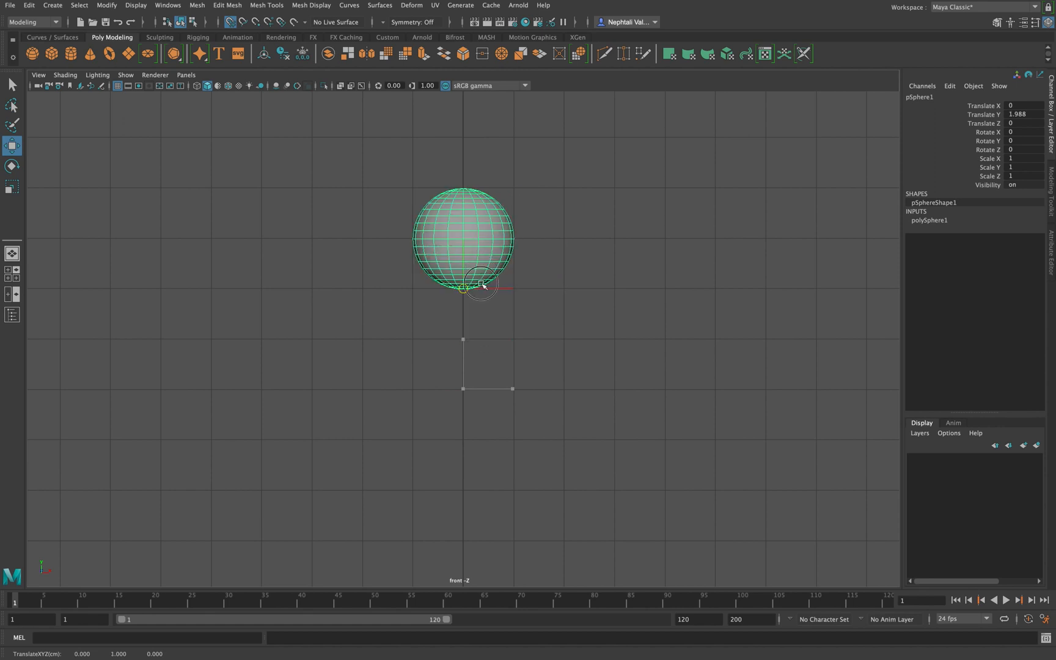
pyautogui.press('space')
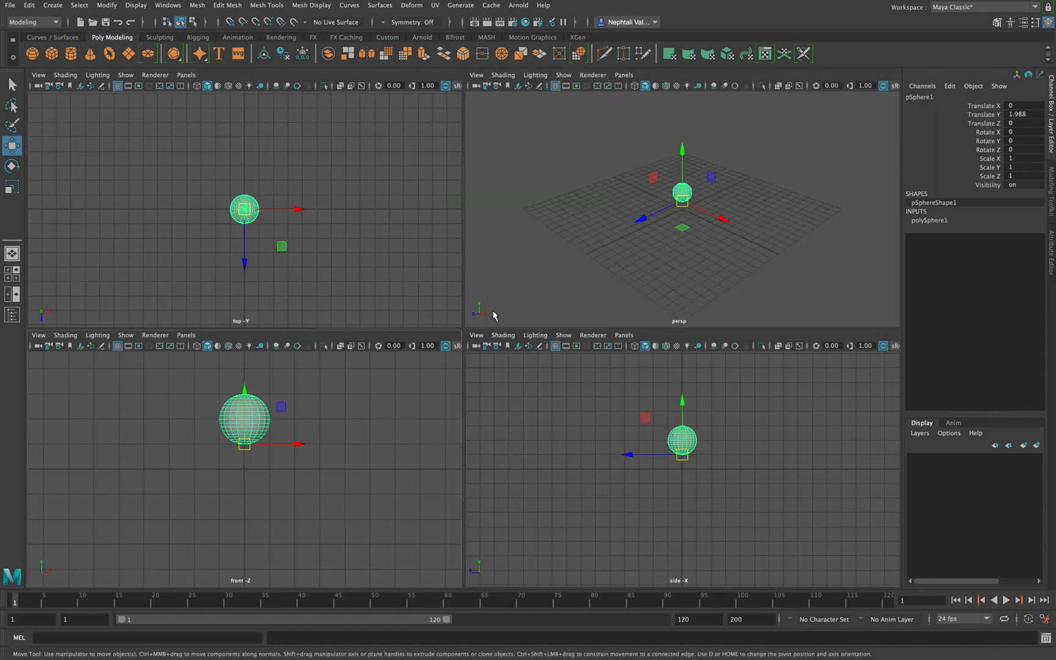
pyautogui.scroll(2, 635, 258)
pyautogui.keyDown('alt'); pyautogui.moveTo(641, 255); pyautogui.dragTo(666, 228); pyautogui.keyUp('alt')
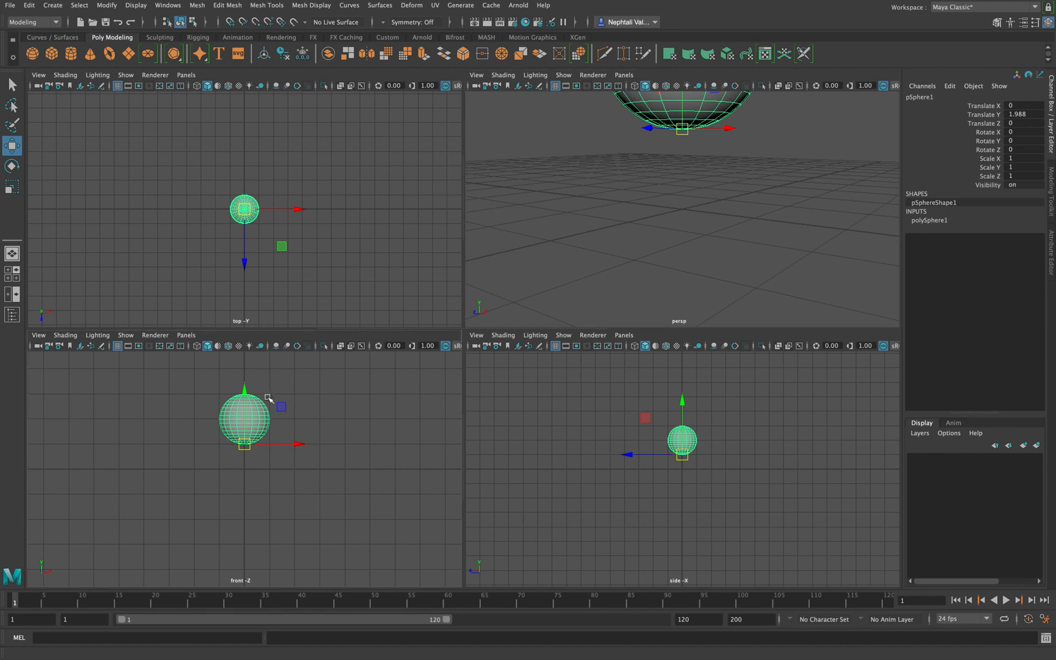
pyautogui.moveTo(245, 389); pyautogui.dragTo(246, 478)
pyautogui.press('f')
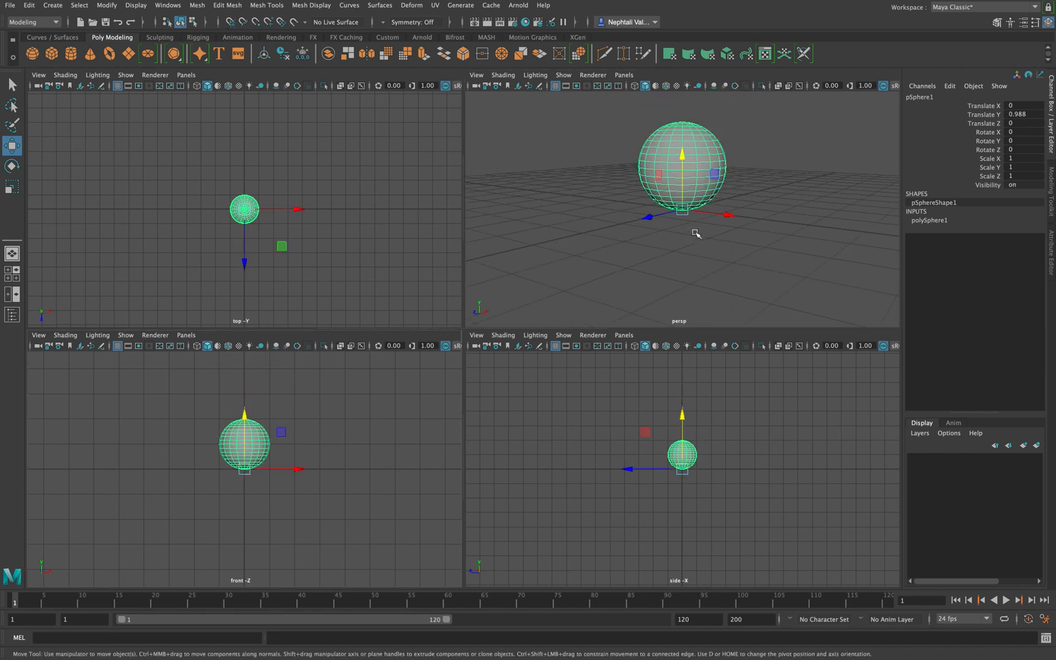
# Step: Freeze the sphere's transformations at its position on the ground grid
pyautogui.keyDown('alt'); pyautogui.moveTo(617, 250); pyautogui.dragTo(582, 259); pyautogui.keyUp('alt')
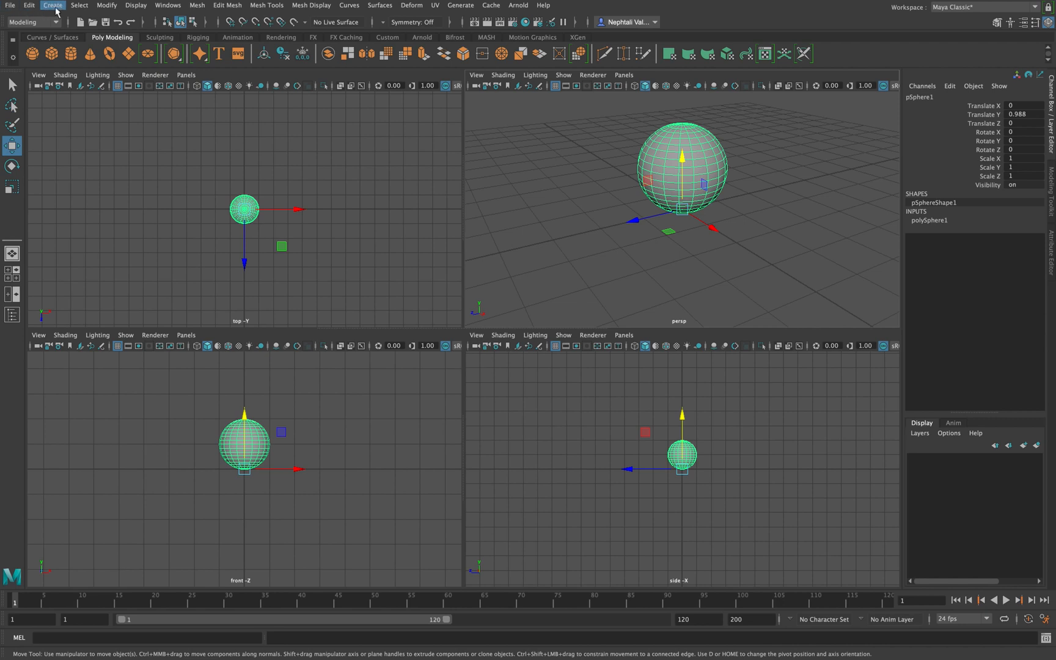
pyautogui.click(107, 6)
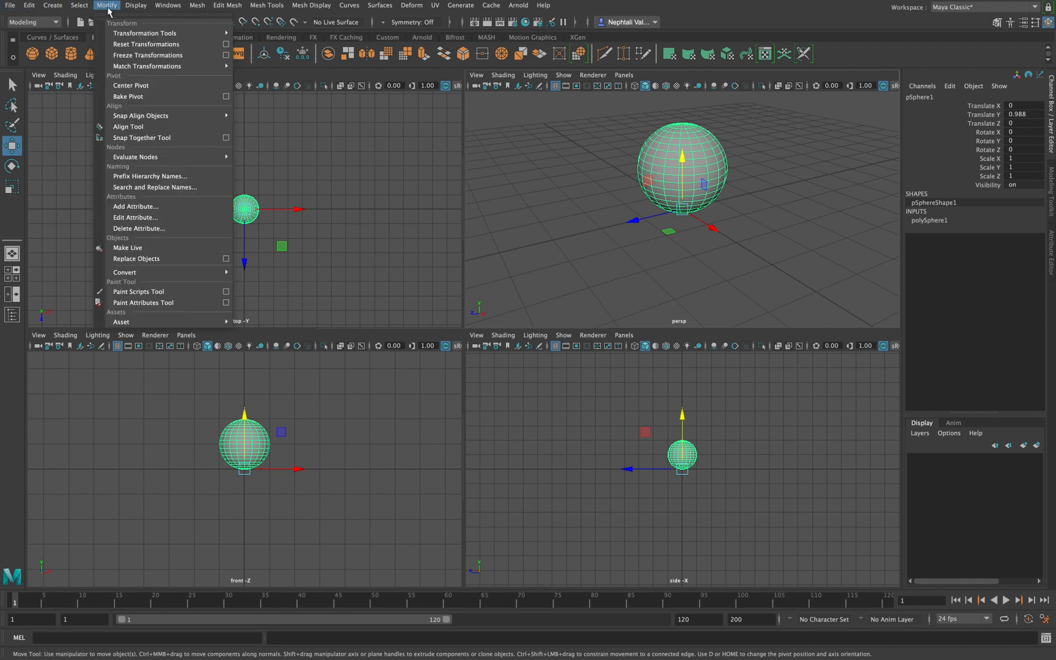
pyautogui.click(136, 56)
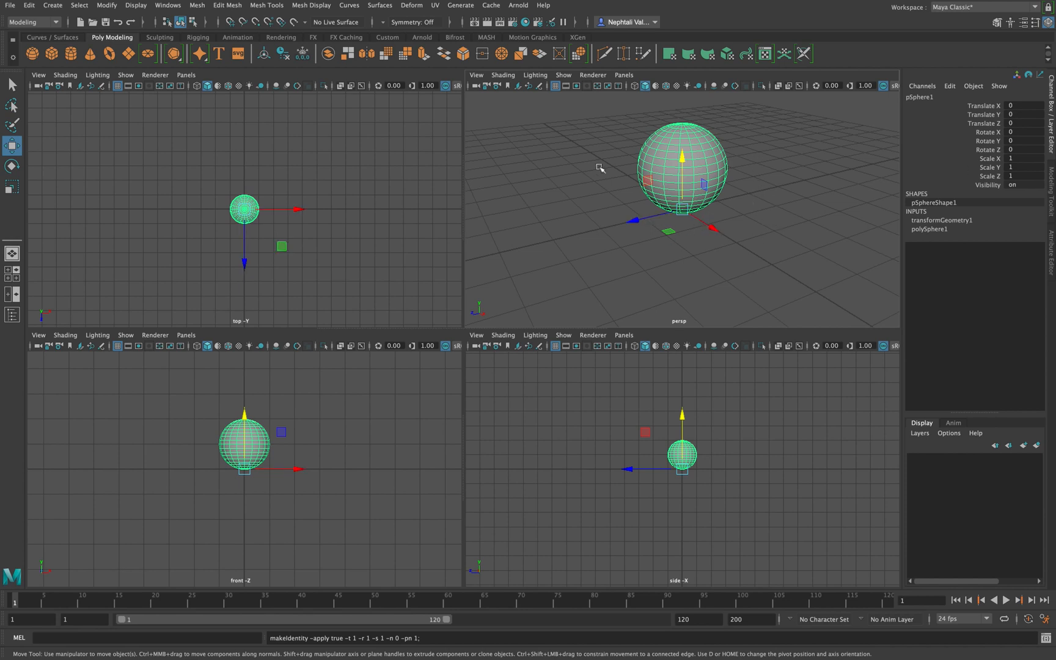
pyautogui.keyDown('alt'); pyautogui.moveTo(596, 183); pyautogui.dragTo(638, 200); pyautogui.keyUp('alt')
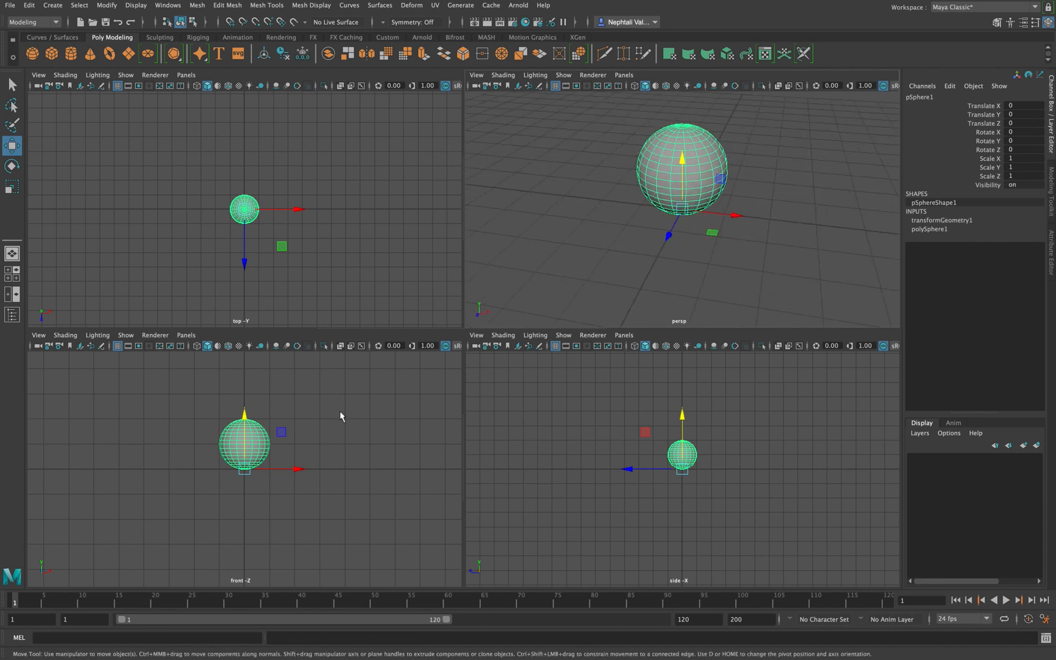
# Step: Enlarge the front view around the sphere and shrink the Maya window to uncover the reference video behind it
pyautogui.press('space')
pyautogui.keyDown('alt'); pyautogui.moveTo(584, 325); pyautogui.dragTo(565, 368, button='middle'); pyautogui.keyUp('alt')
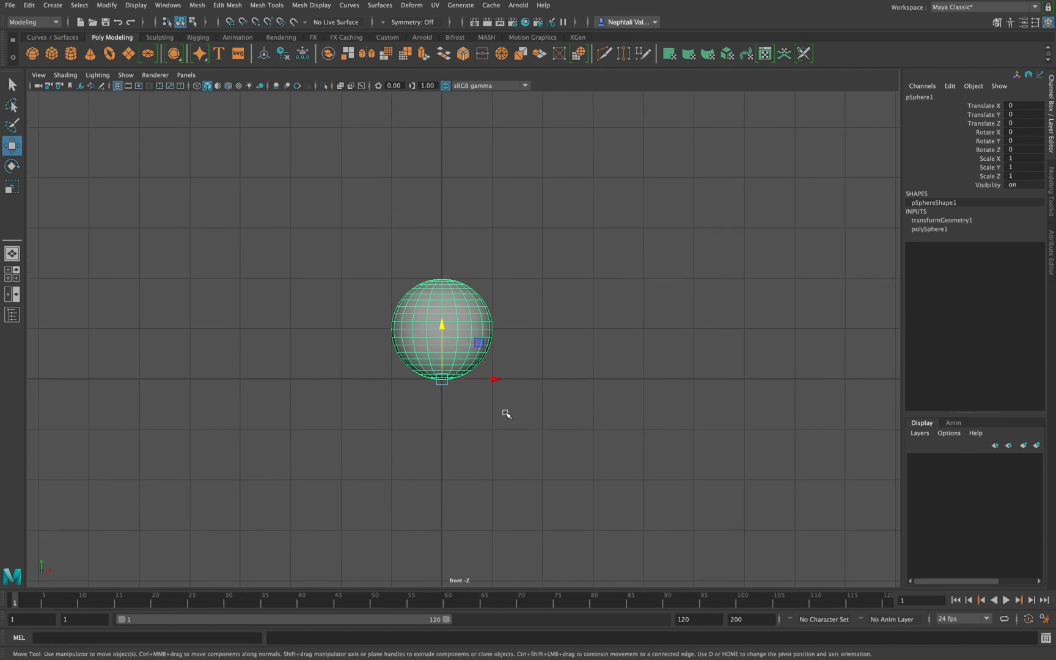
pyautogui.keyDown('alt'); pyautogui.moveTo(563, 378); pyautogui.dragTo(547, 394, button='middle'); pyautogui.keyUp('alt')
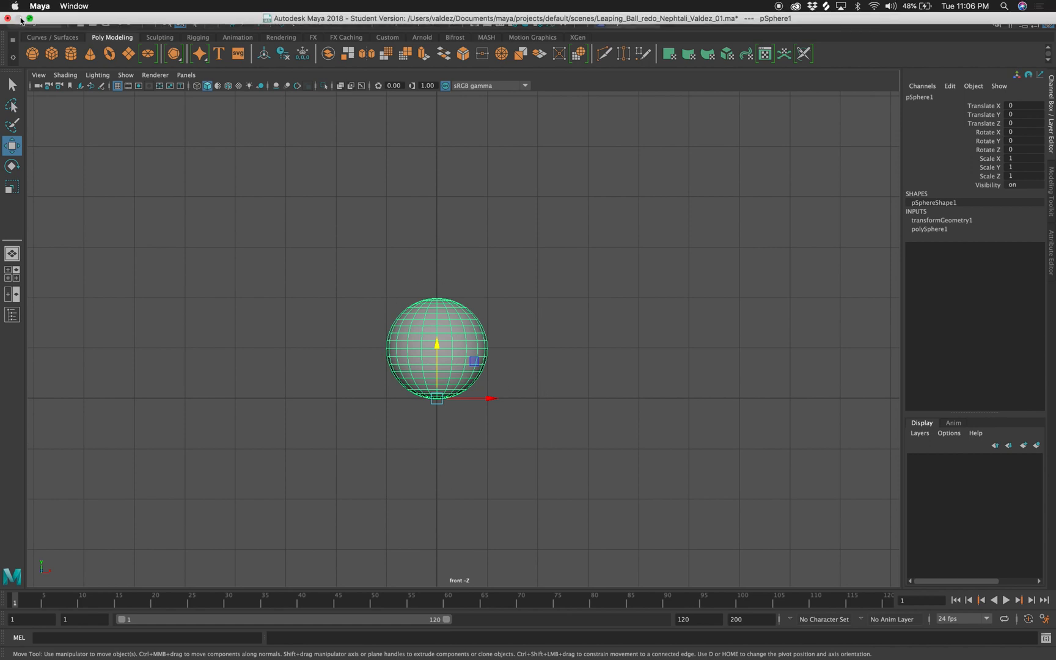
pyautogui.click(29, 19)
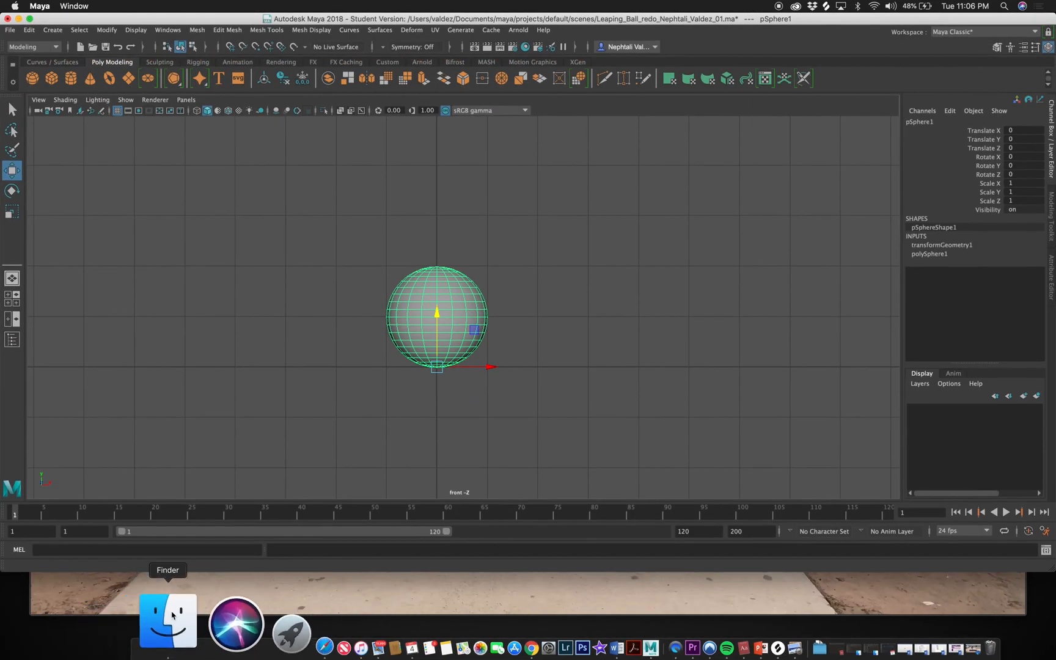
# Step: Scrub the reference video IMG_1297.MOV to the standing pose before the jump and close the stray browser window
pyautogui.click(231, 628)
pyautogui.click(84, 596)
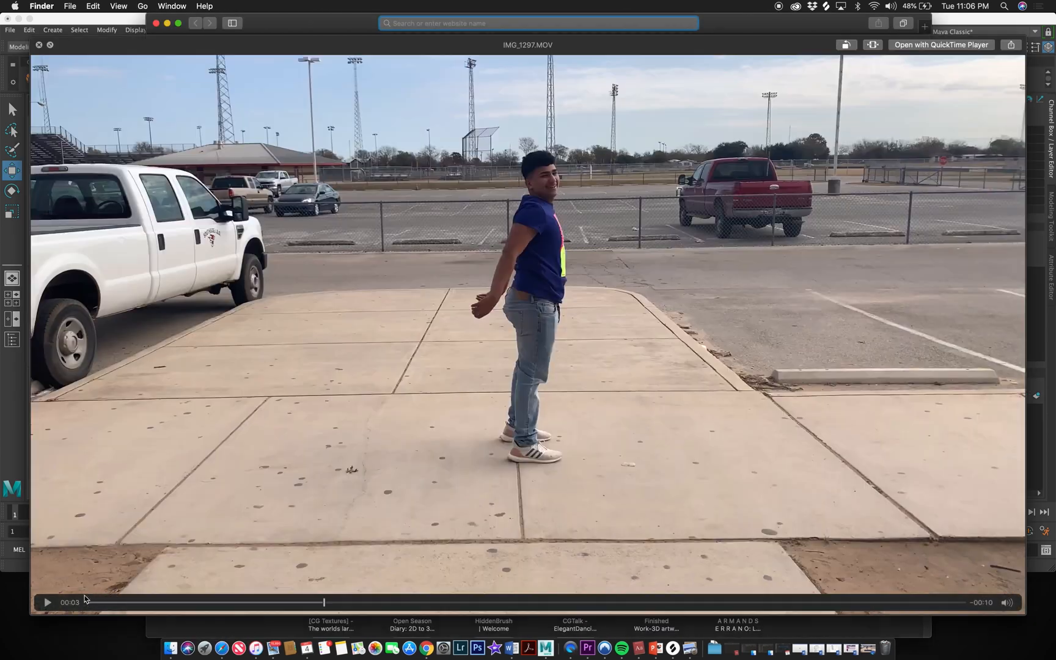
pyautogui.moveTo(102, 602); pyautogui.dragTo(151, 596)
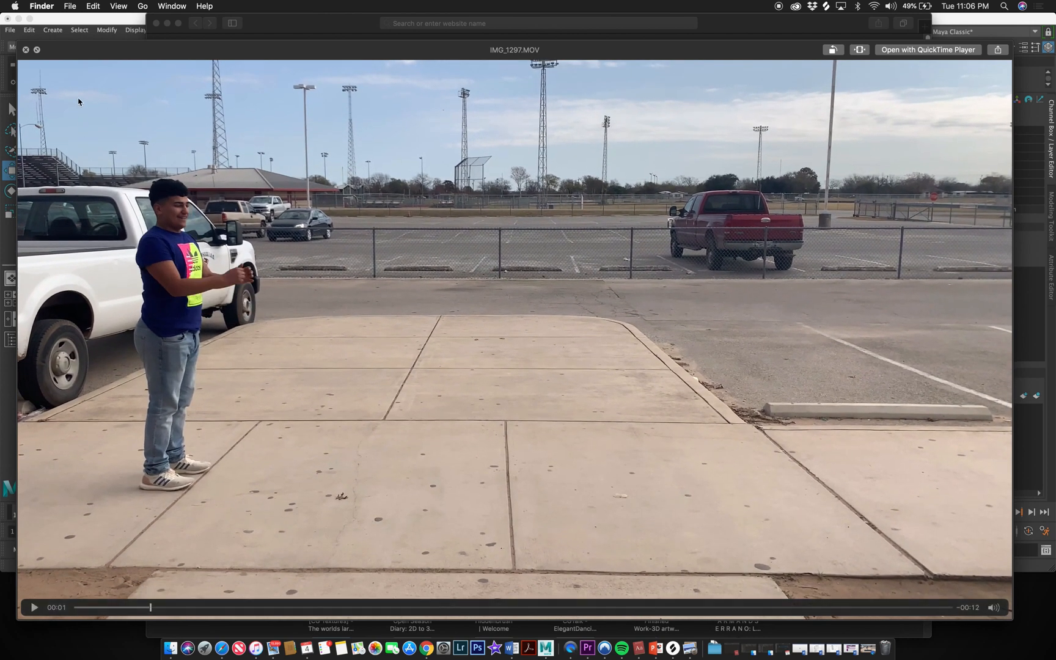
pyautogui.click(340, 18)
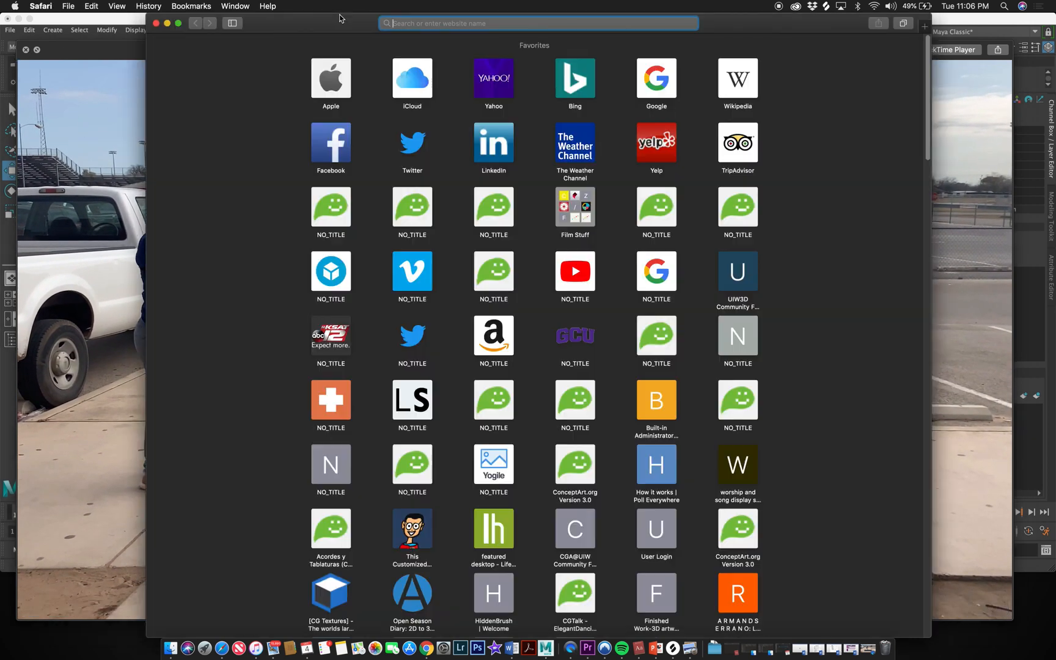
pyautogui.click(160, 22)
pyautogui.moveTo(180, 63); pyautogui.dragTo(183, 145)
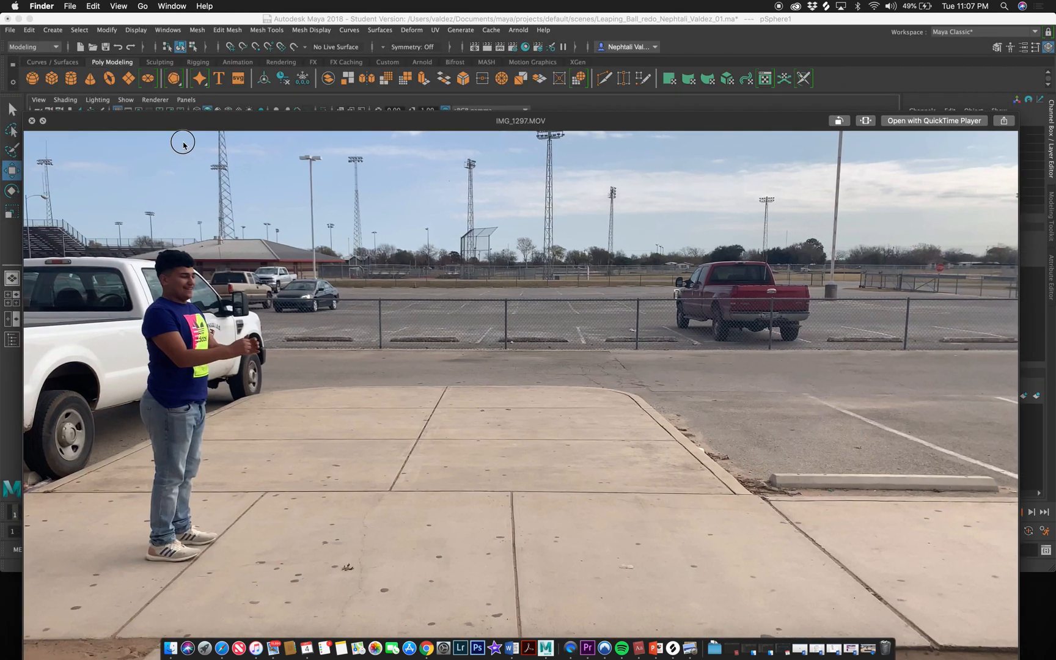
# Step: Return to Maya and set a key on all of the sphere's channels at frame 1
pyautogui.click(940, 84)
pyautogui.click(459, 312)
pyautogui.click(442, 308)
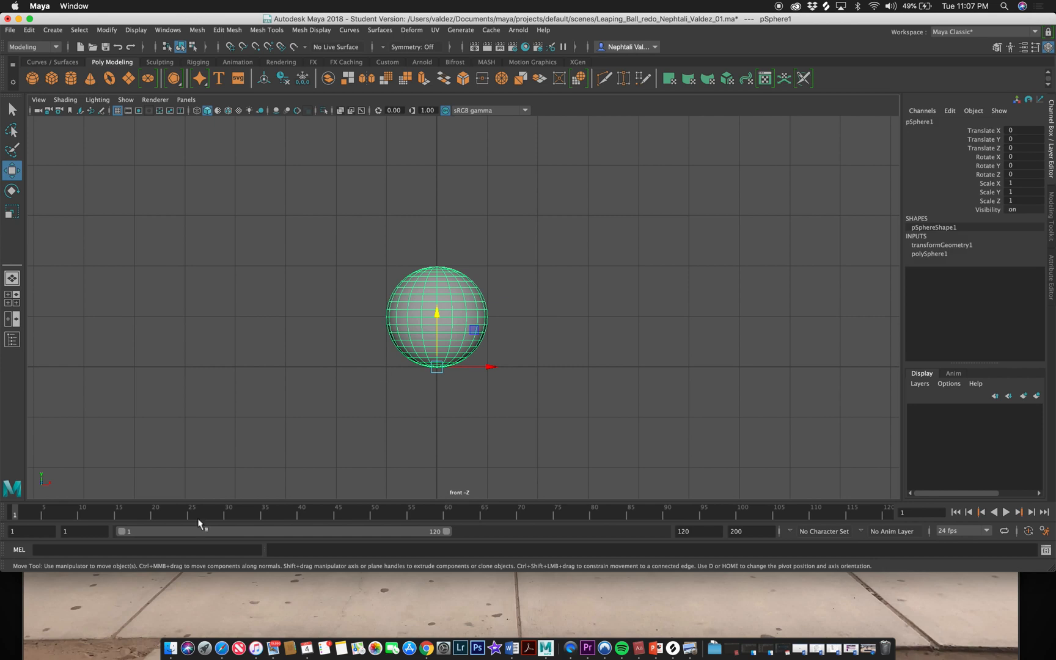
pyautogui.press('s')
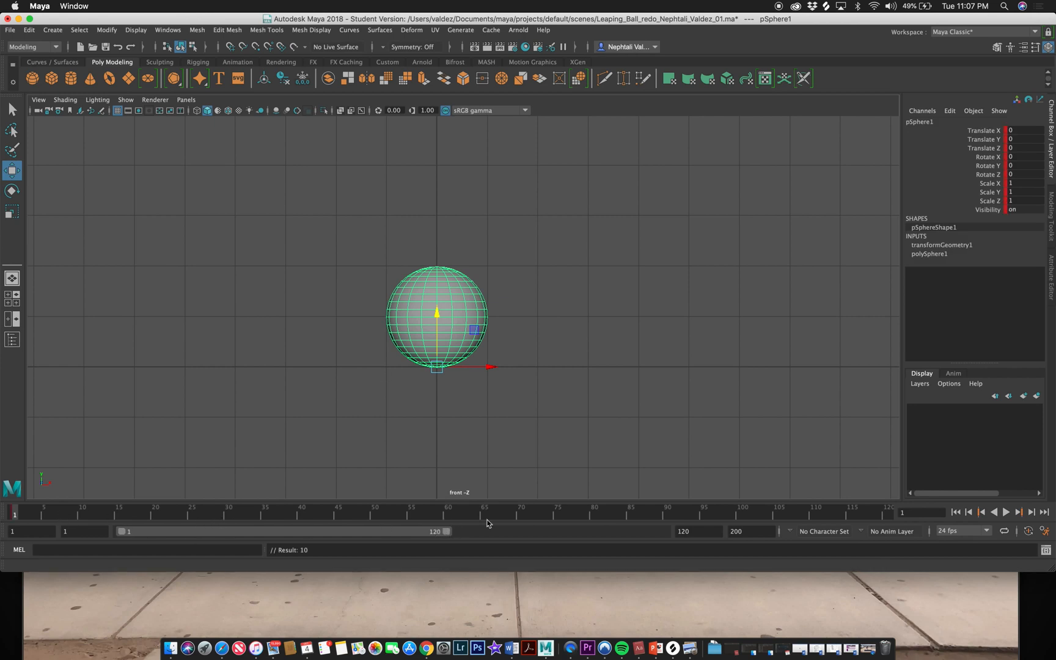
# Step: Shorten the playback range to frames 1 to 23 and play it to check the length
pyautogui.moveTo(625, 510); pyautogui.dragTo(182, 538)
pyautogui.click(449, 536)
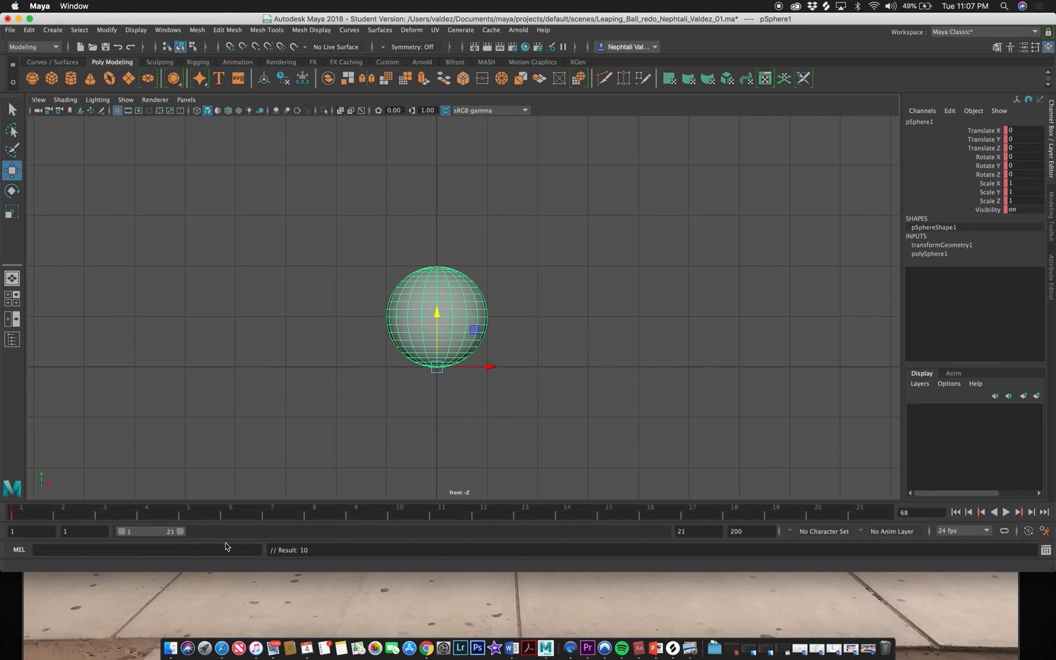
pyautogui.moveTo(182, 537); pyautogui.dragTo(189, 538)
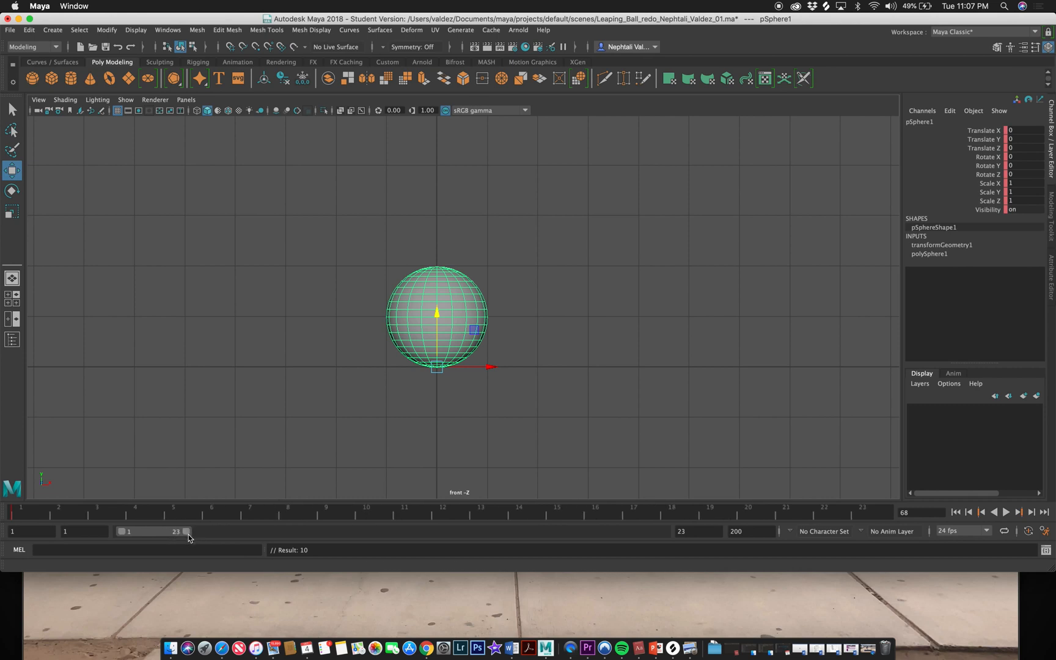
pyautogui.hotkey('alt', 'v')
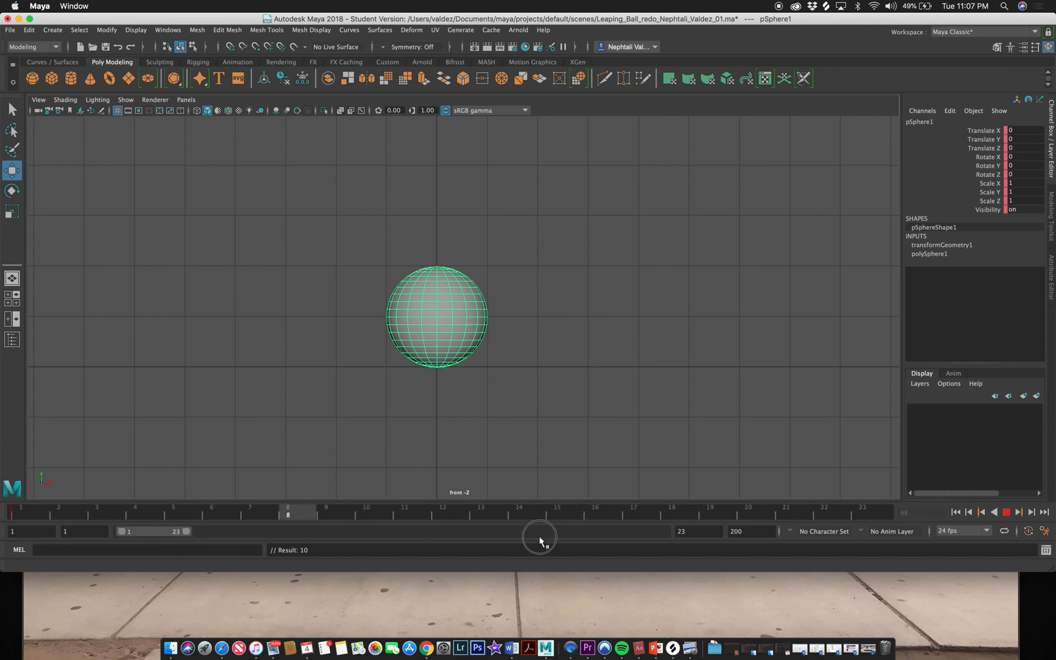
pyautogui.hotkey('alt', 'v')
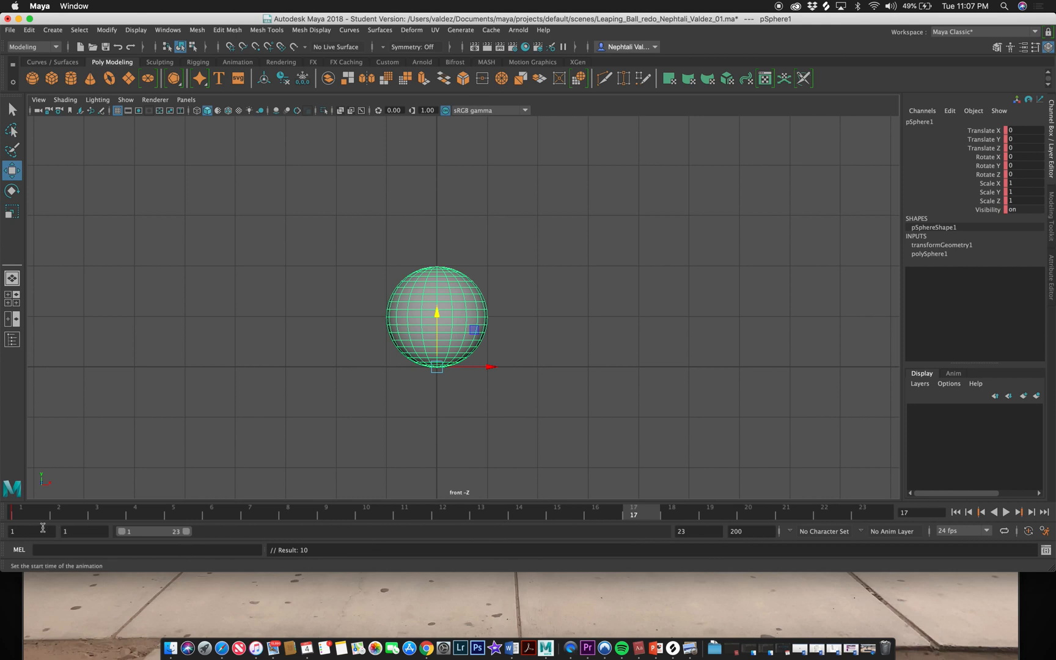
# Step: Scrub the reference video from the standing pose to the crouch before takeoff to judge the anticipation
pyautogui.click(214, 601)
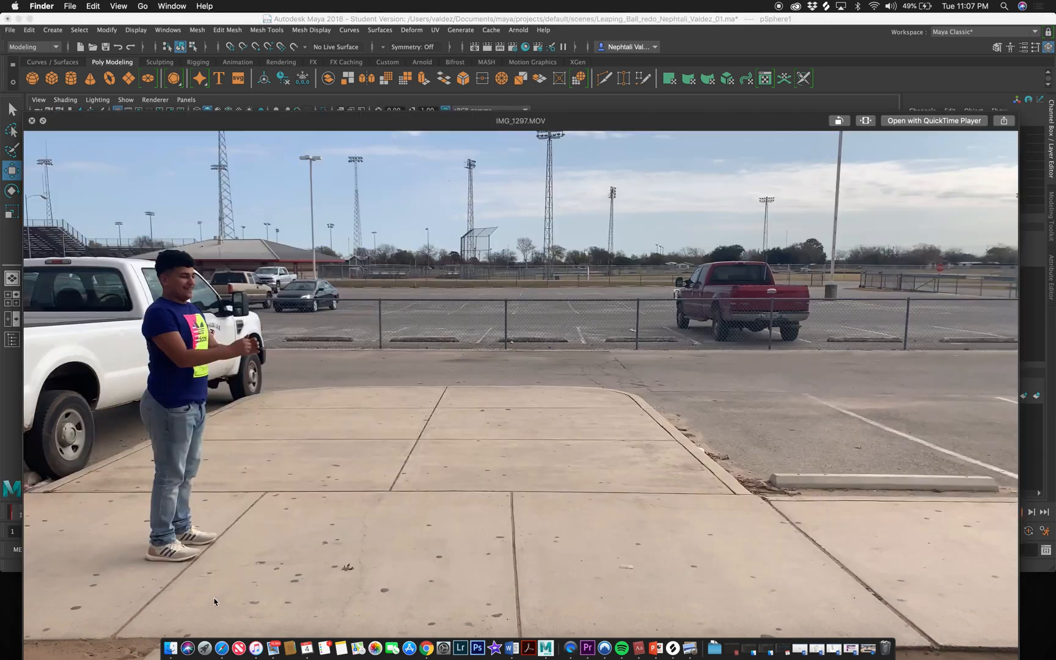
pyautogui.moveTo(124, 126); pyautogui.dragTo(133, 78)
pyautogui.moveTo(150, 628); pyautogui.dragTo(249, 615)
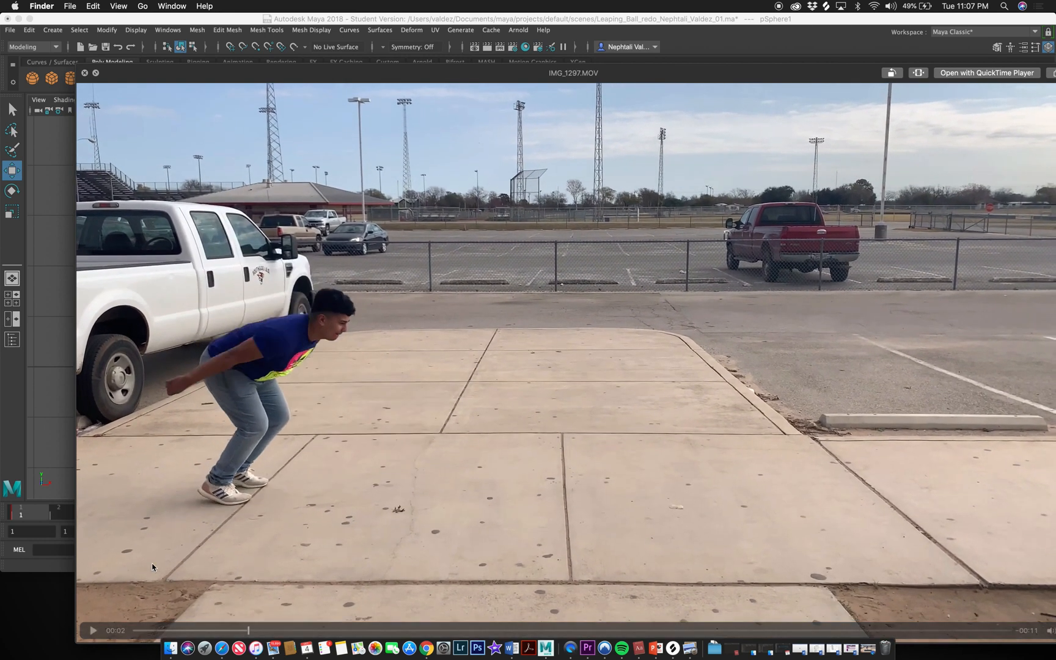
# Step: Set a key on all of the sphere's channels at frame 3 in Maya and play back the range
pyautogui.click(68, 412)
pyautogui.moveTo(53, 515); pyautogui.dragTo(97, 515)
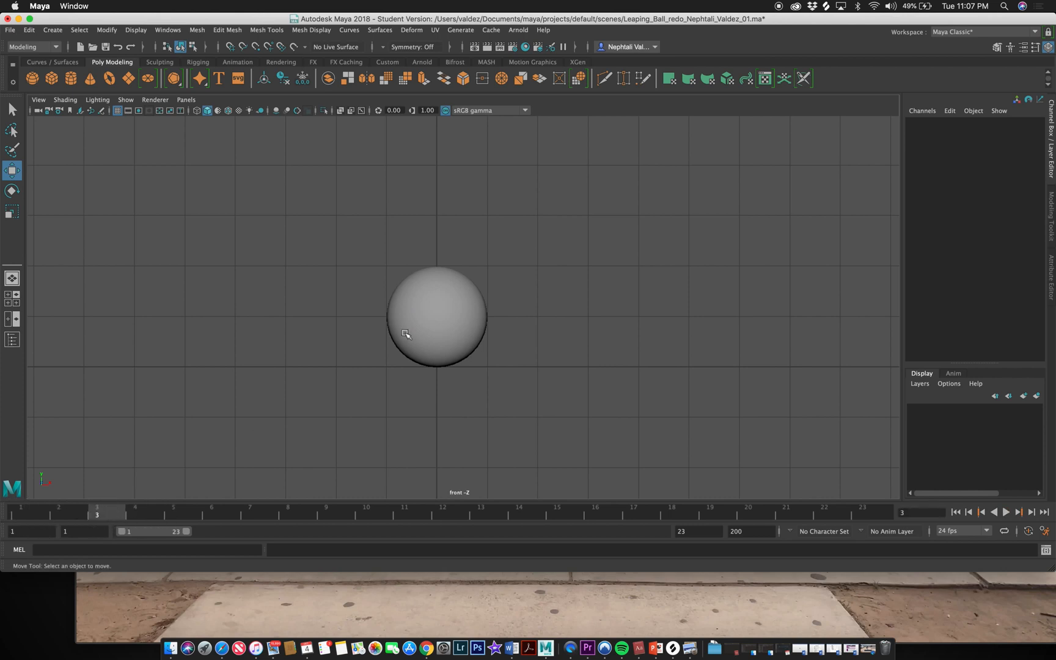
pyautogui.click(420, 330)
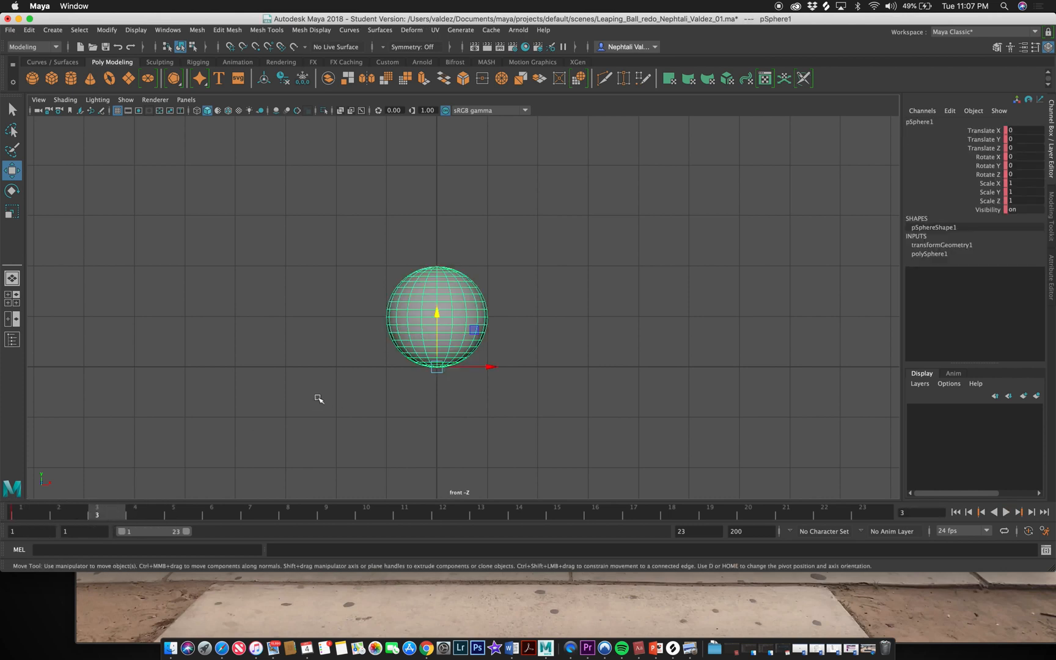
pyautogui.press('s')
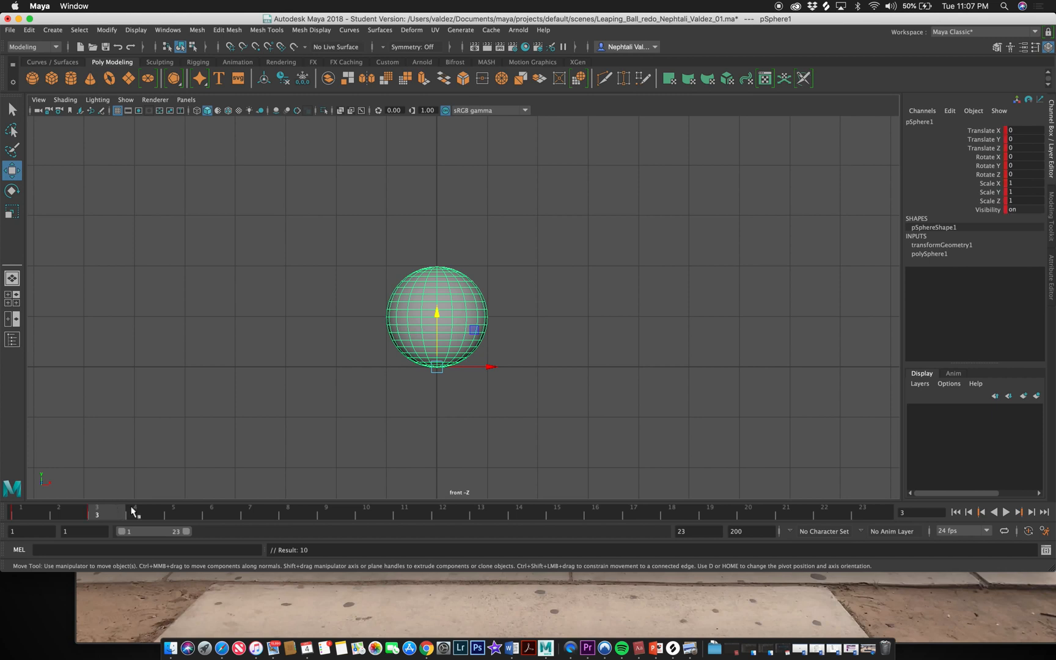
pyautogui.hotkey('alt', 'v')
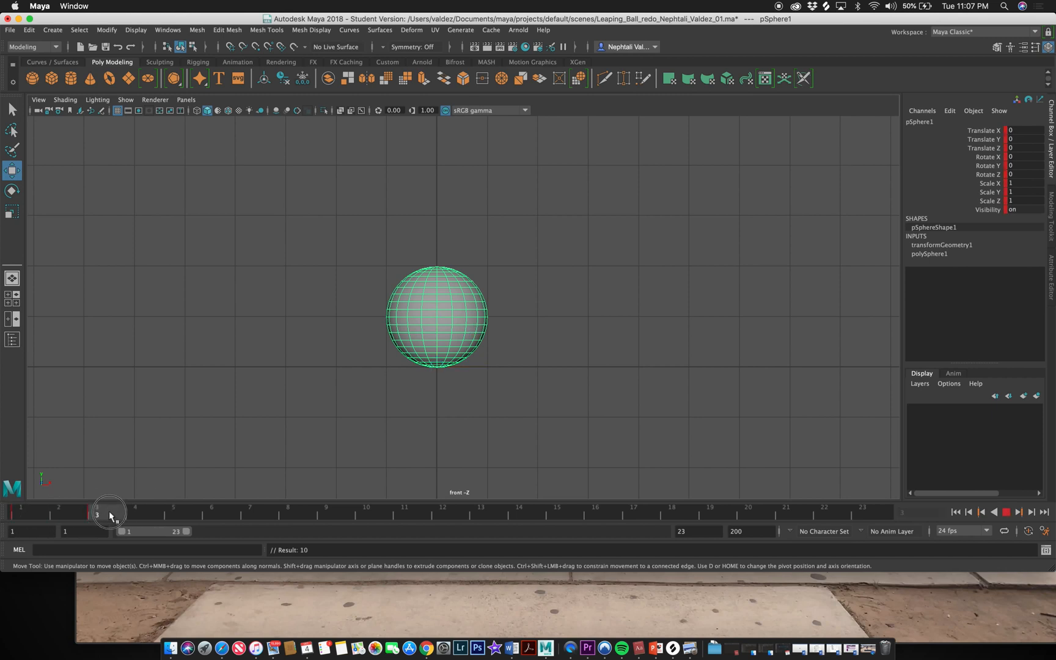
pyautogui.hotkey('alt', 'v')
# Step: Check the crouch pose in the reference video again and return to Maya
pyautogui.click(153, 613)
pyautogui.moveTo(248, 632); pyautogui.dragTo(250, 634)
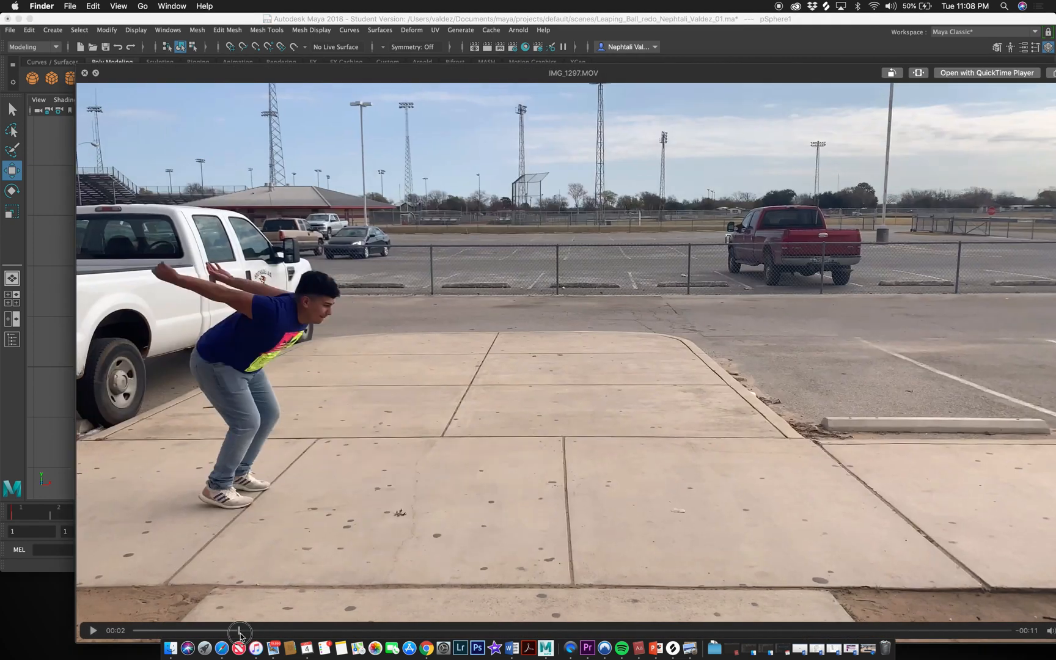
pyautogui.click(61, 425)
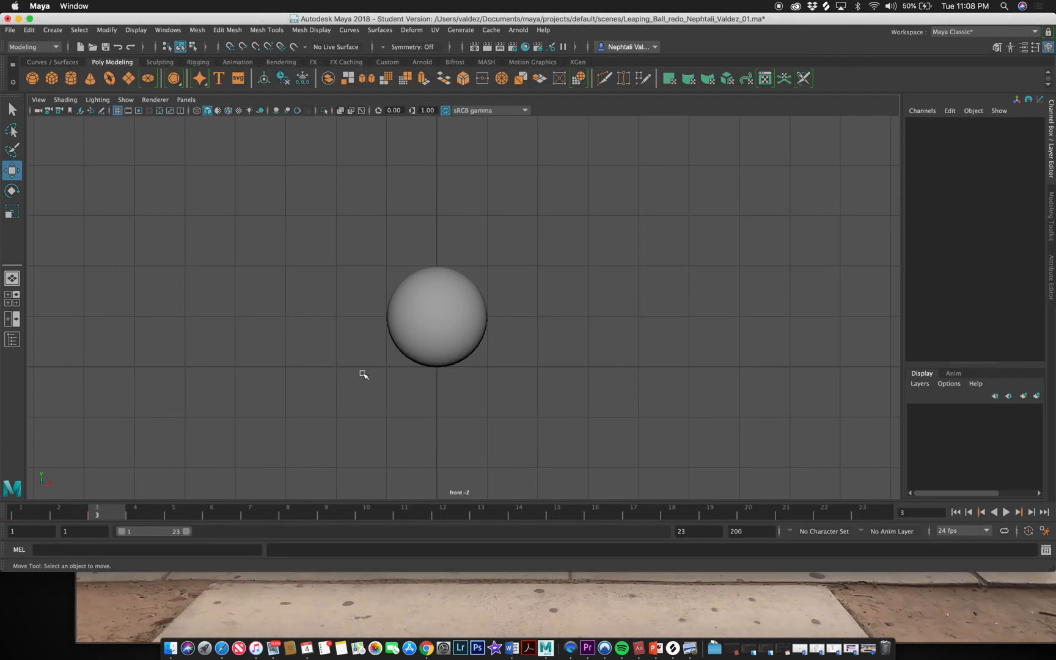
# Step: Squash the sphere at frame 3 to Scale X 1.878 and Scale Y 0.369, and key the pose
pyautogui.click(435, 334)
pyautogui.press('e')
pyautogui.press('r')
pyautogui.moveTo(438, 316); pyautogui.dragTo(437, 341)
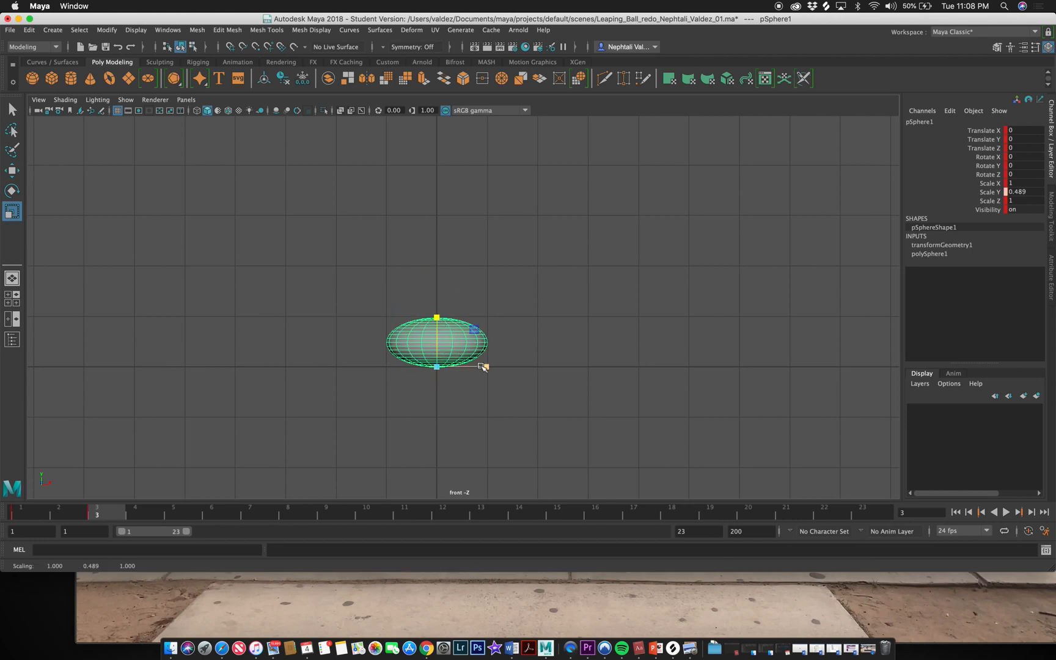
pyautogui.moveTo(487, 366); pyautogui.dragTo(531, 372)
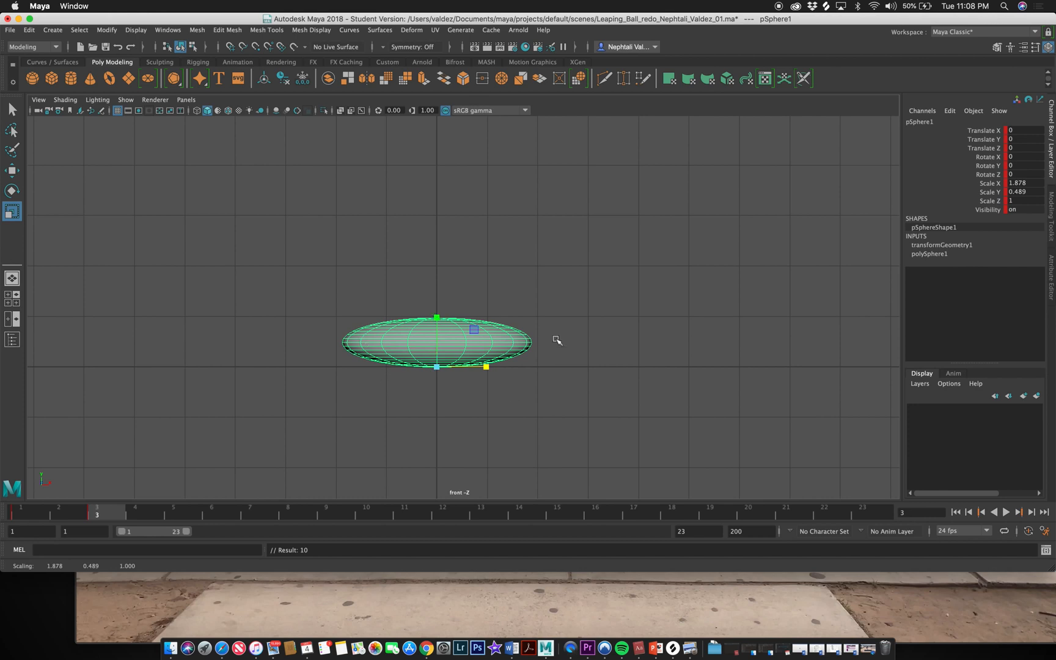
pyautogui.moveTo(94, 511)
pyautogui.mouseDown()
pyautogui.moveTo(20, 518)
pyautogui.moveTo(135, 514)
pyautogui.moveTo(30, 516)
pyautogui.moveTo(105, 510)
pyautogui.mouseUp()
pyautogui.moveTo(408, 330); pyautogui.dragTo(402, 345)
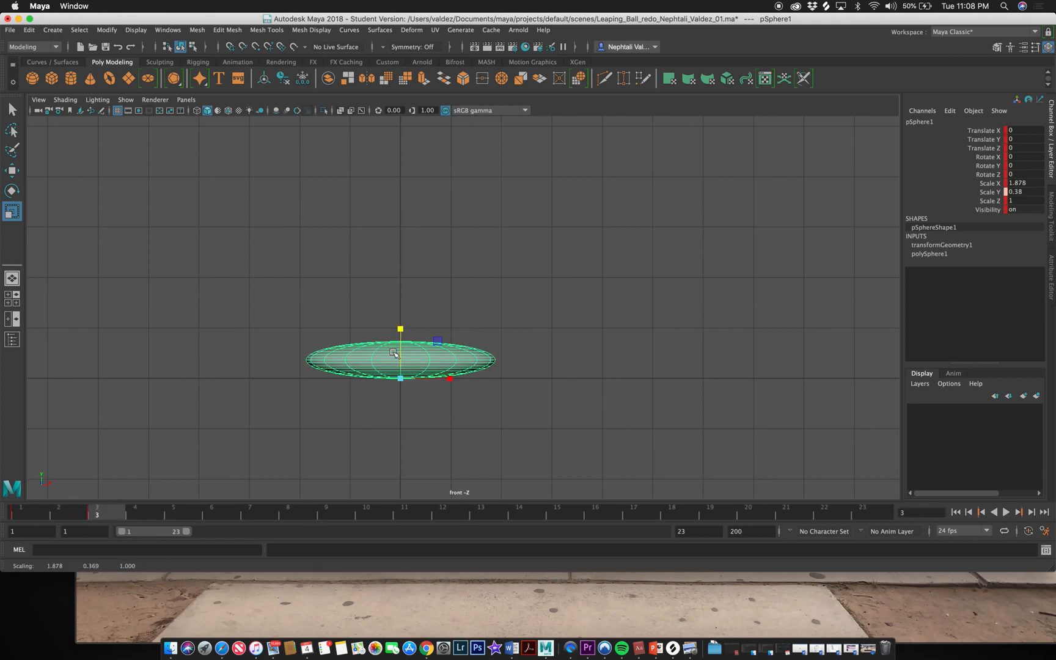
pyautogui.press('s')
pyautogui.moveTo(59, 517); pyautogui.dragTo(96, 513)
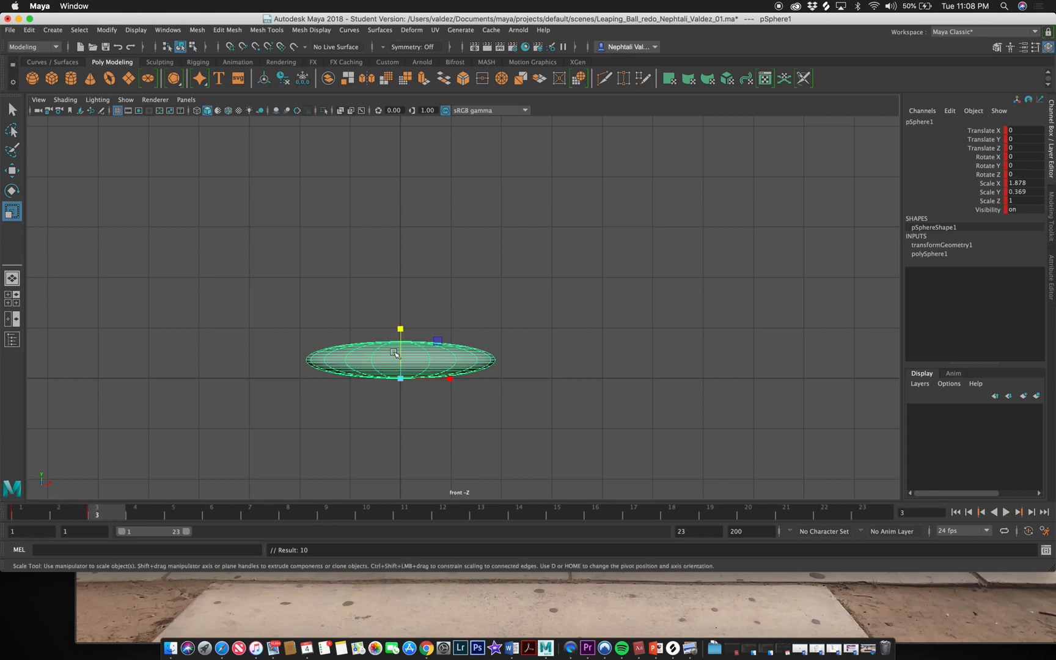
# Step: At frame 9, move the sphere up and forward to Translate X 10.279 and Translate Y 5.798, and key it
pyautogui.scroll(-1, 430, 371)
pyautogui.keyDown('alt'); pyautogui.moveTo(571, 332); pyautogui.dragTo(365, 361, button='middle'); pyautogui.keyUp('alt')
pyautogui.scroll(-2, 398, 344)
pyautogui.keyDown('alt'); pyautogui.moveTo(518, 340); pyautogui.dragTo(445, 410, button='middle'); pyautogui.keyUp('alt')
pyautogui.moveTo(101, 516)
pyautogui.mouseDown()
pyautogui.moveTo(8, 522)
pyautogui.moveTo(331, 515)
pyautogui.mouseUp()
pyautogui.press('1')
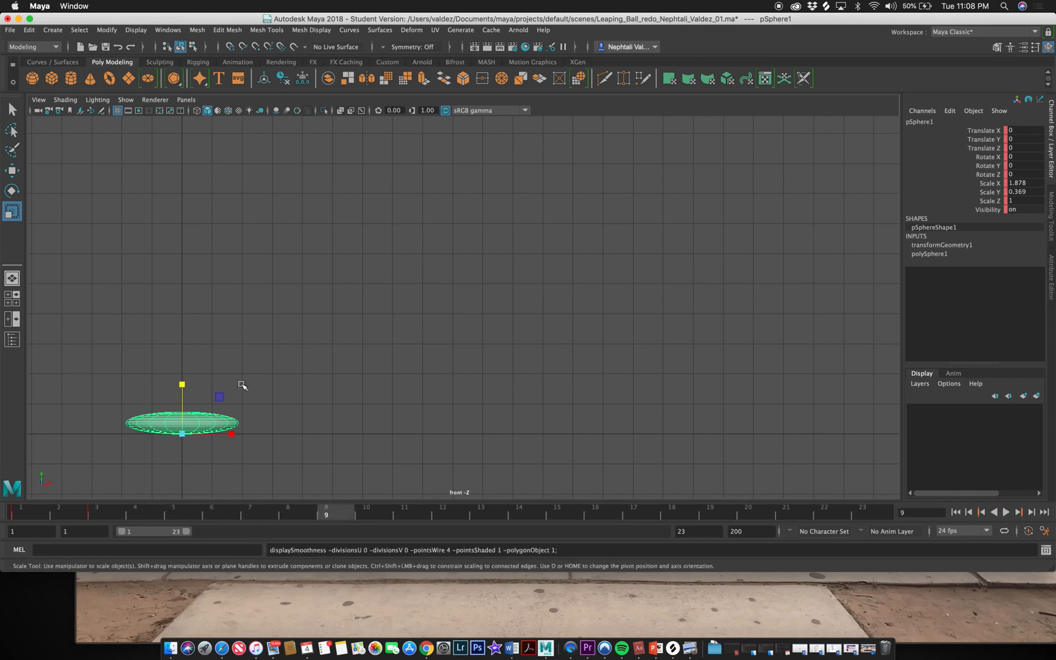
pyautogui.press('3')
pyautogui.press('w')
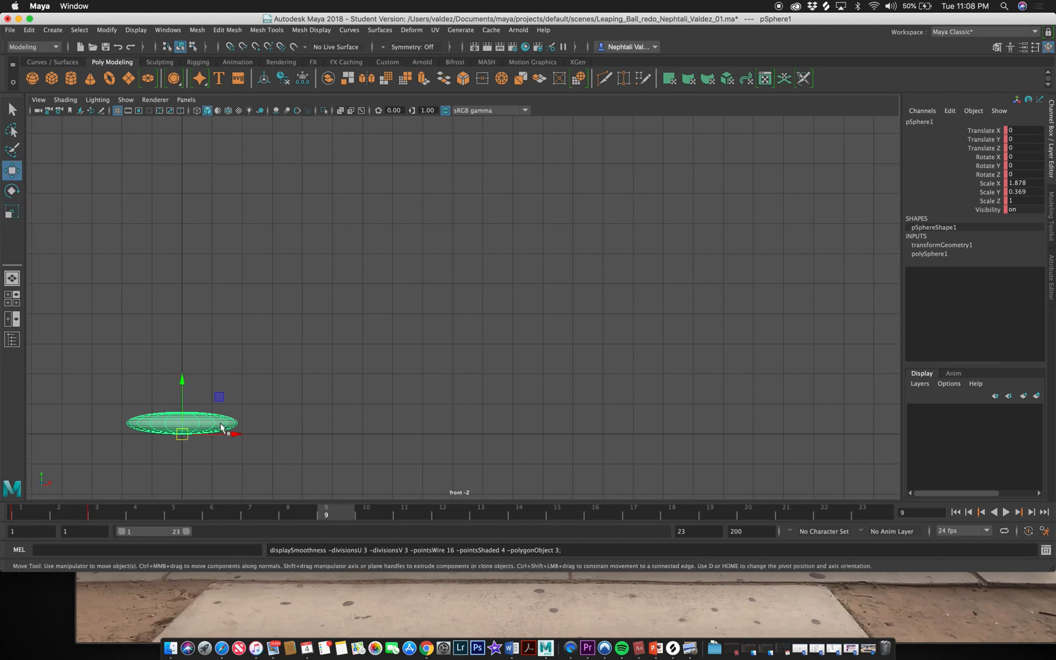
pyautogui.moveTo(182, 432); pyautogui.dragTo(491, 259)
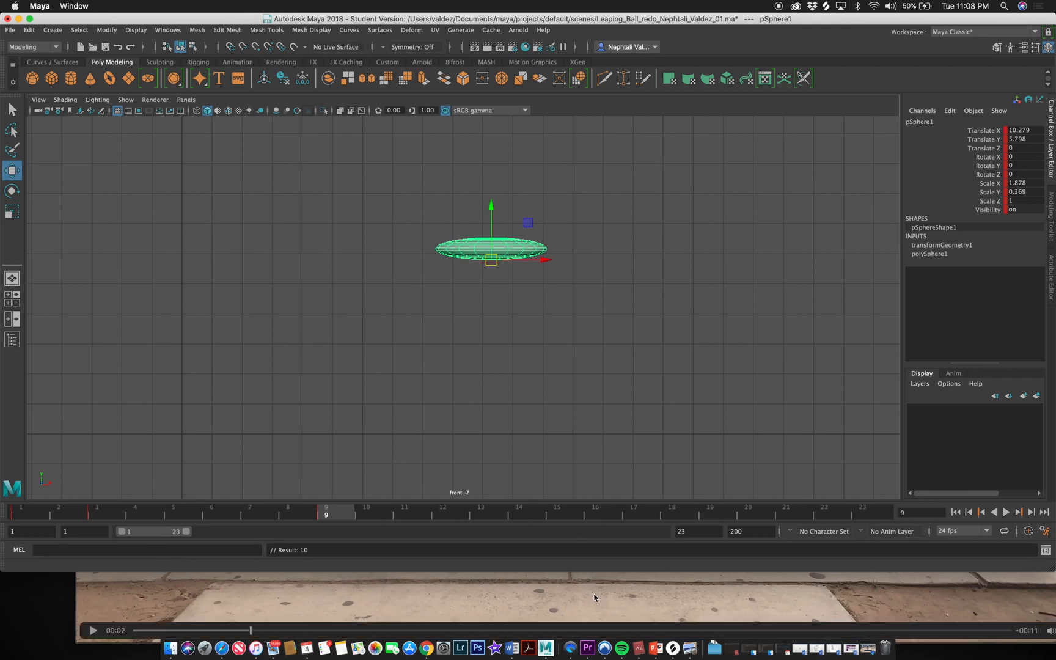
# Step: Scrub the reference video to the airborne tucked pose to study the body shape at the height of the jump
pyautogui.click(326, 623)
pyautogui.moveTo(249, 629); pyautogui.dragTo(282, 620)
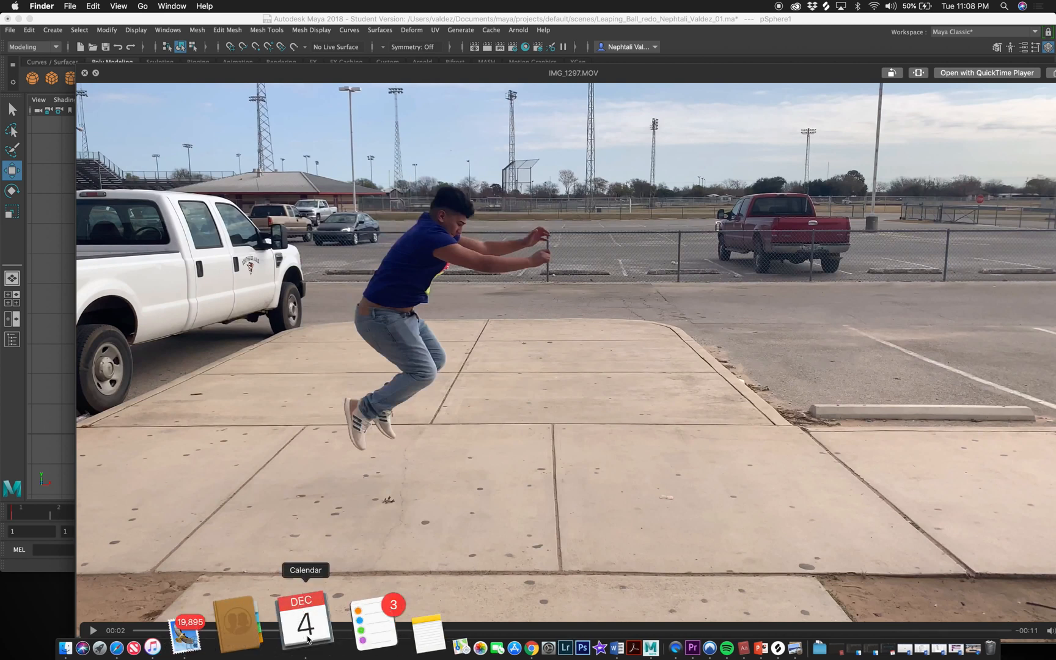
pyautogui.moveTo(283, 630); pyautogui.dragTo(283, 628)
pyautogui.click(56, 331)
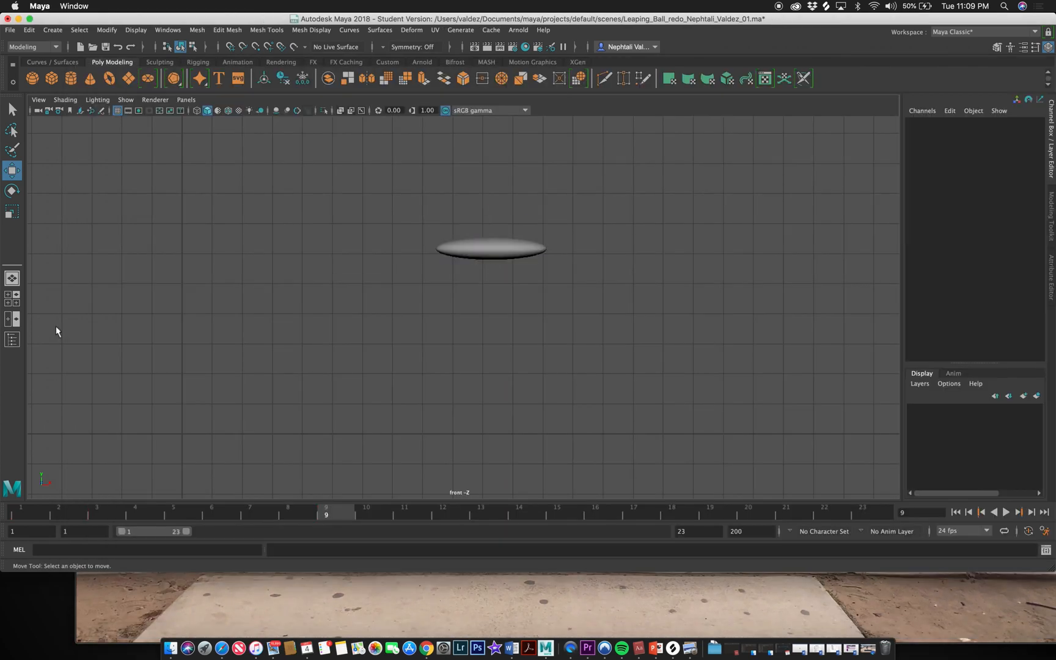
# Step: Reset the sphere's Scale X, Y and Z to 1 at frame 9, comparing with the airborne pose in the reference
pyautogui.click(506, 255)
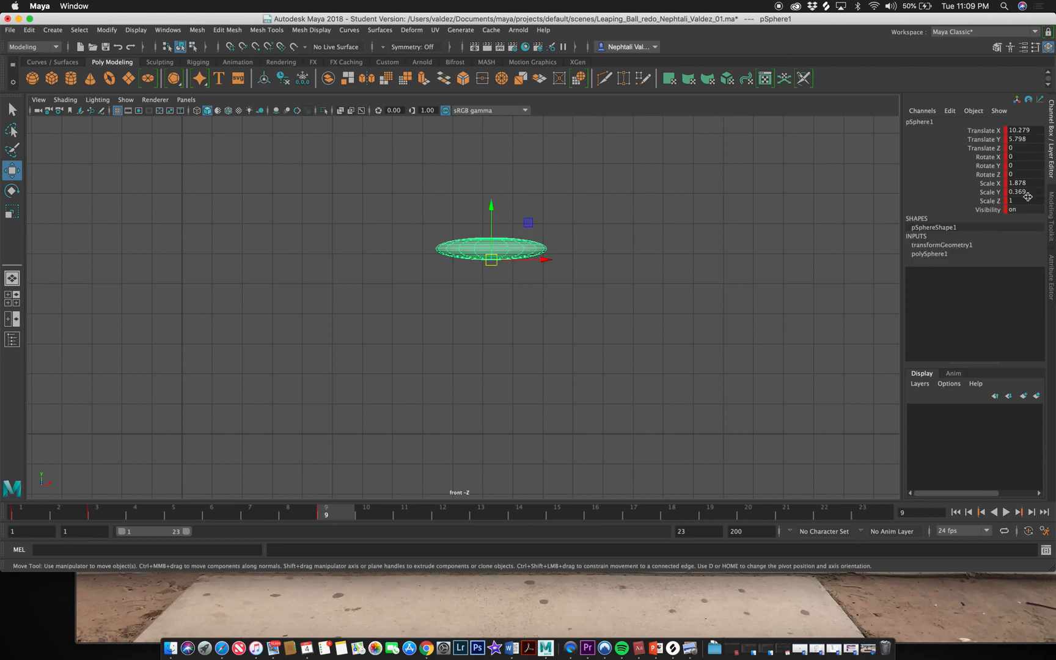
pyautogui.moveTo(1027, 196); pyautogui.dragTo(1024, 185)
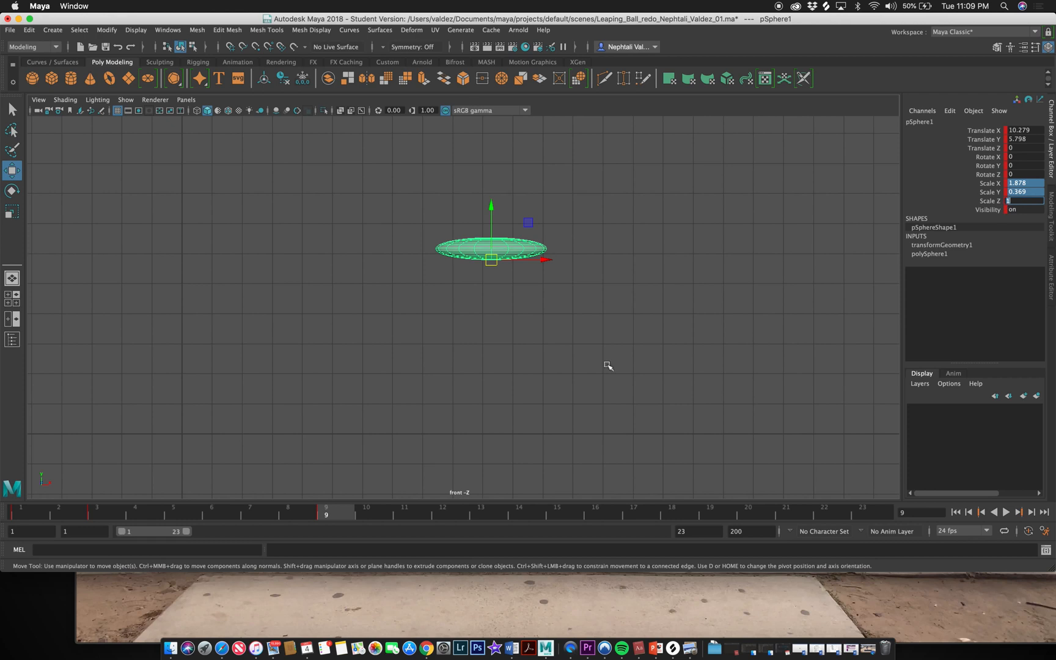
pyautogui.click(271, 593)
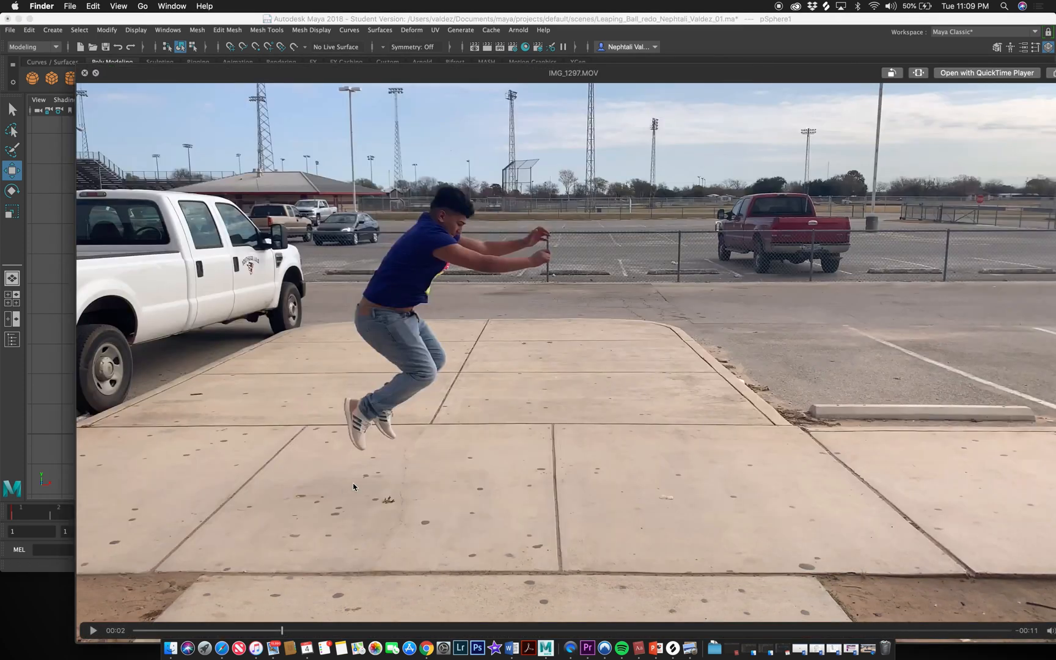
pyautogui.click(56, 188)
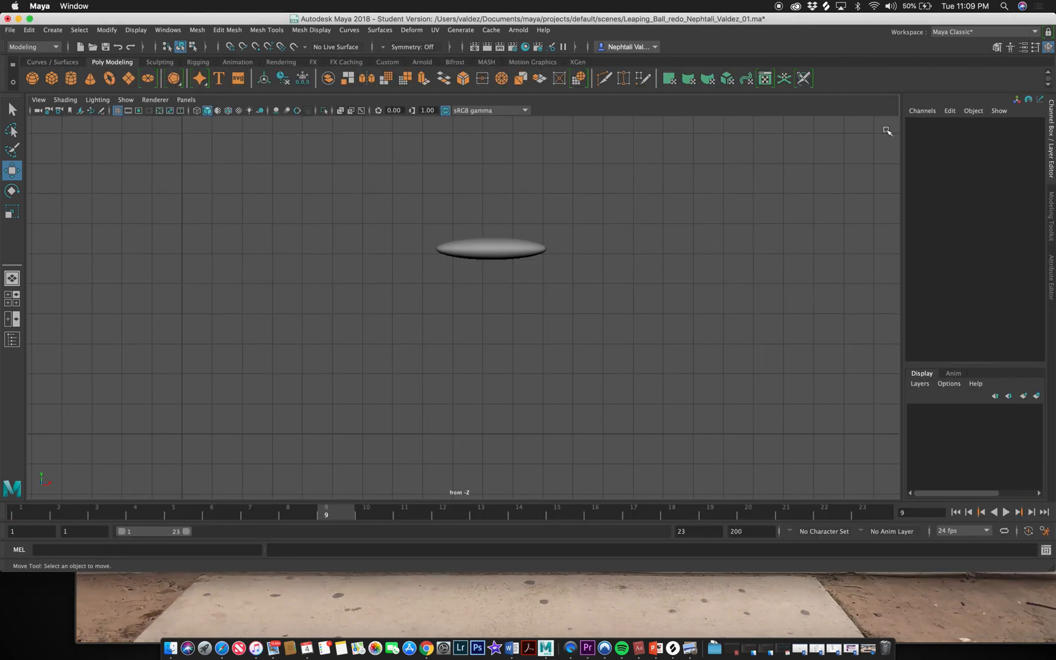
pyautogui.click(511, 257)
pyautogui.moveTo(1032, 183); pyautogui.dragTo(1025, 197)
pyautogui.press('Return')
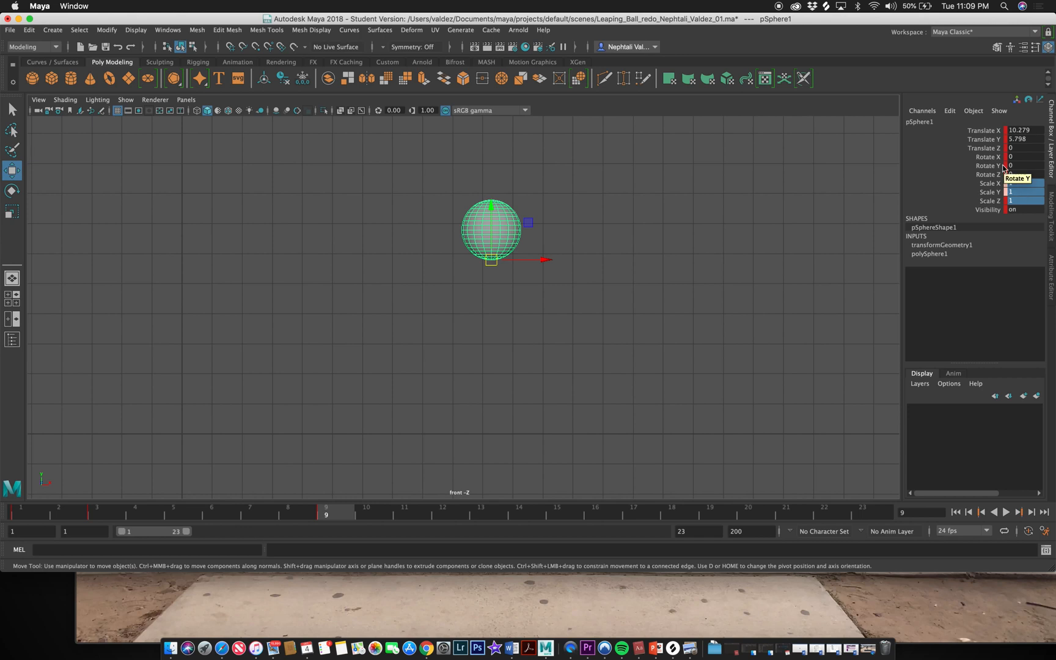
# Step: Key the sphere's round airborne pose at frame 9 and scrub between frames 3 and 9 to review the takeoff motion
pyautogui.click(636, 191)
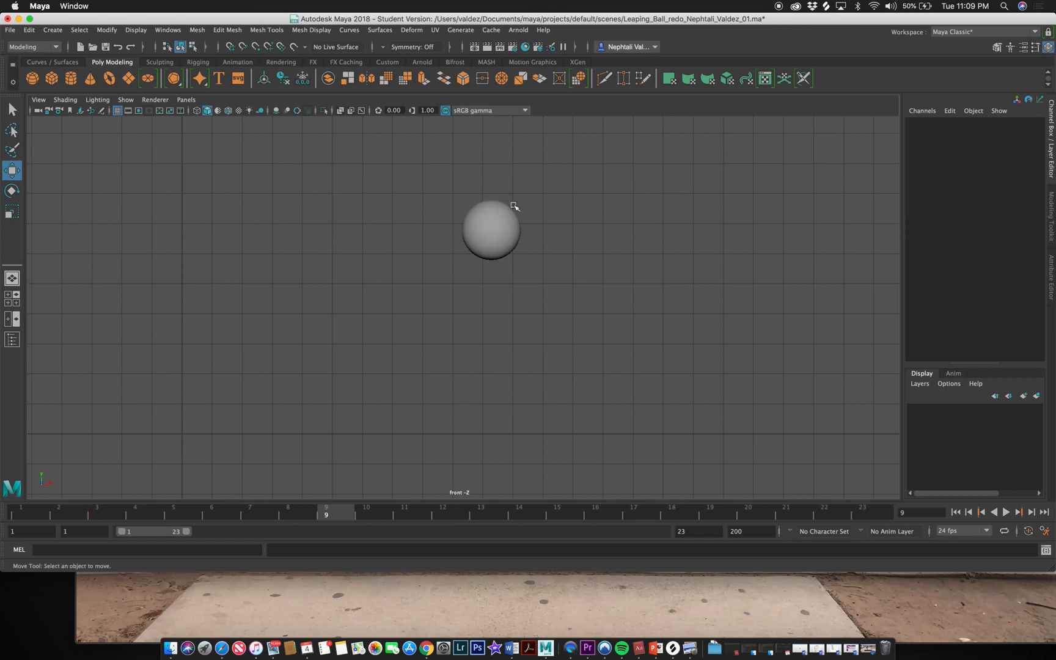
pyautogui.click(490, 231)
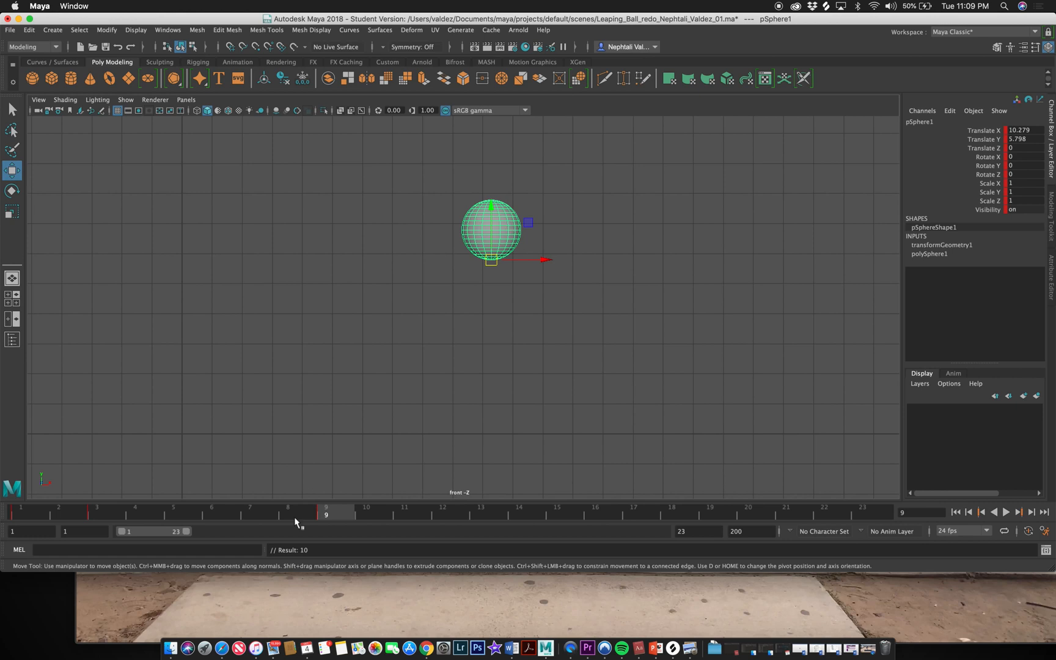
pyautogui.moveTo(321, 521); pyautogui.dragTo(115, 518)
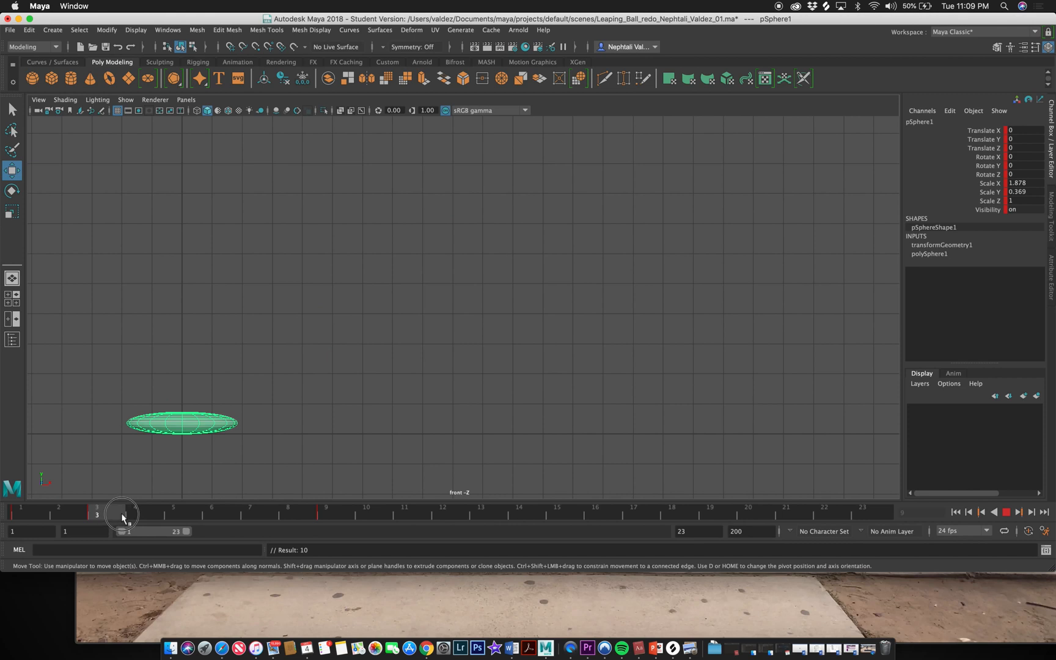
pyautogui.click(127, 513)
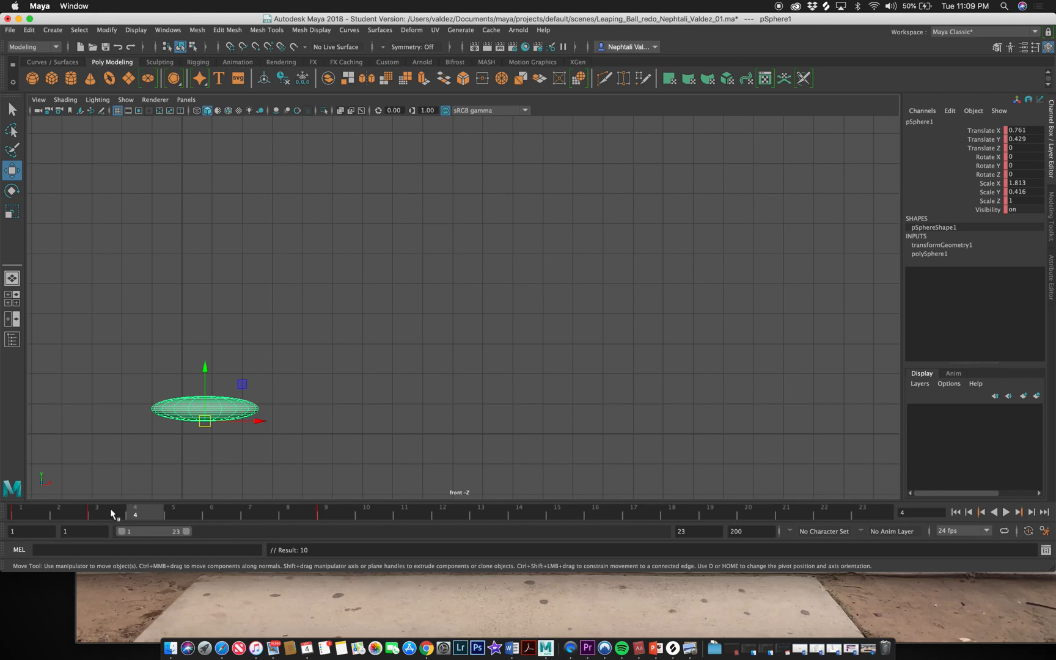
pyautogui.click(112, 512)
pyautogui.moveTo(112, 512); pyautogui.dragTo(327, 515)
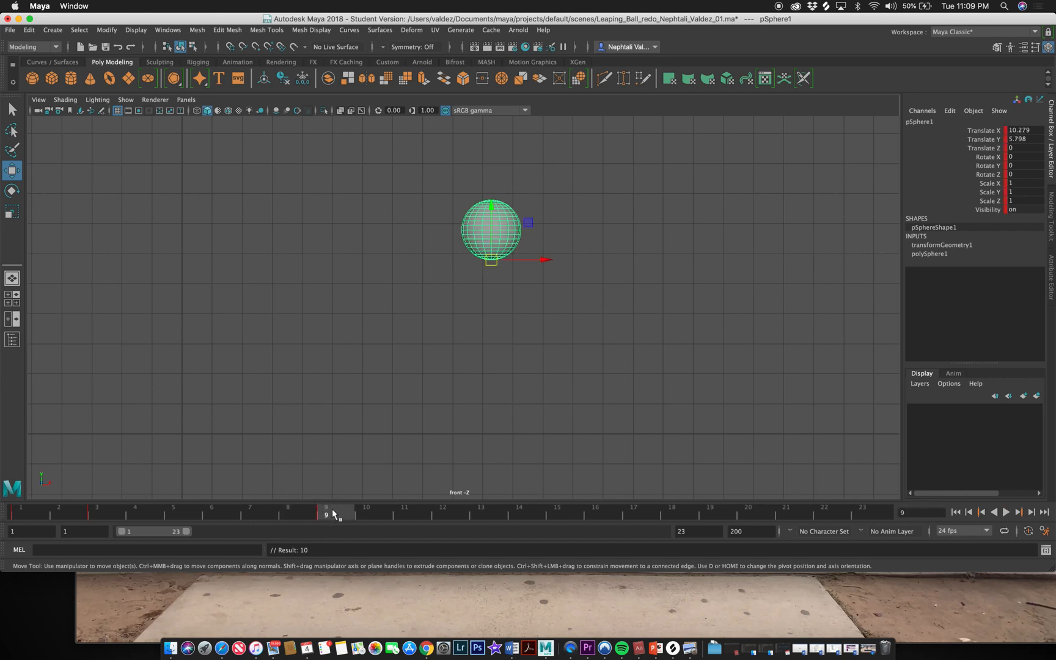
# Step: At frame 13, move the sphere forward and down to the ground at Translate X 18.345 and Translate Y 0.11, and key it
pyautogui.moveTo(333, 514)
pyautogui.mouseDown()
pyautogui.moveTo(521, 515)
pyautogui.moveTo(487, 518)
pyautogui.mouseUp()
pyautogui.moveTo(494, 261); pyautogui.dragTo(735, 432)
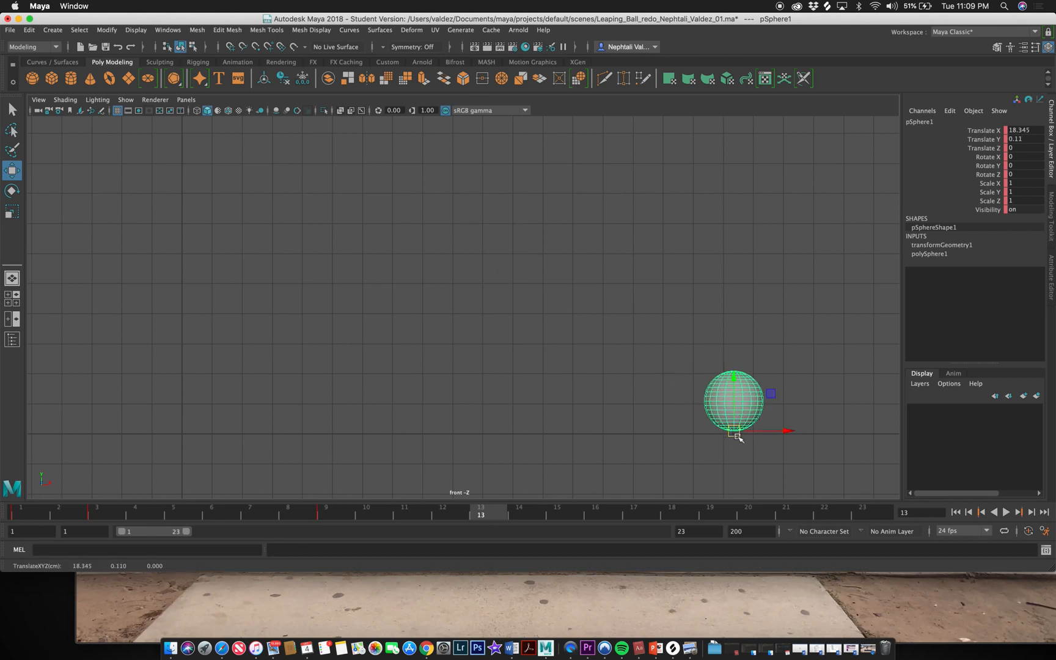
pyautogui.press('s')
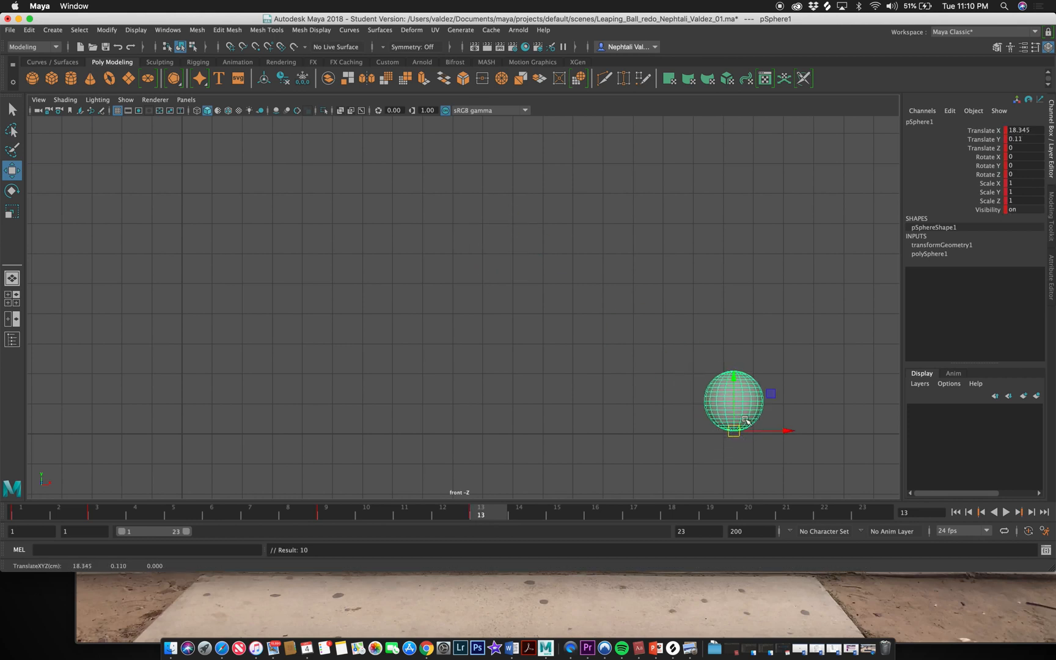
# Step: Squash the landing pose at frame 13 to Scale X 1.689 and Scale Y 0.386, and key it
pyautogui.press('e')
pyautogui.press('r')
pyautogui.moveTo(736, 387); pyautogui.dragTo(736, 403)
pyautogui.moveTo(784, 432); pyautogui.dragTo(819, 432)
pyautogui.moveTo(732, 381); pyautogui.dragTo(735, 388)
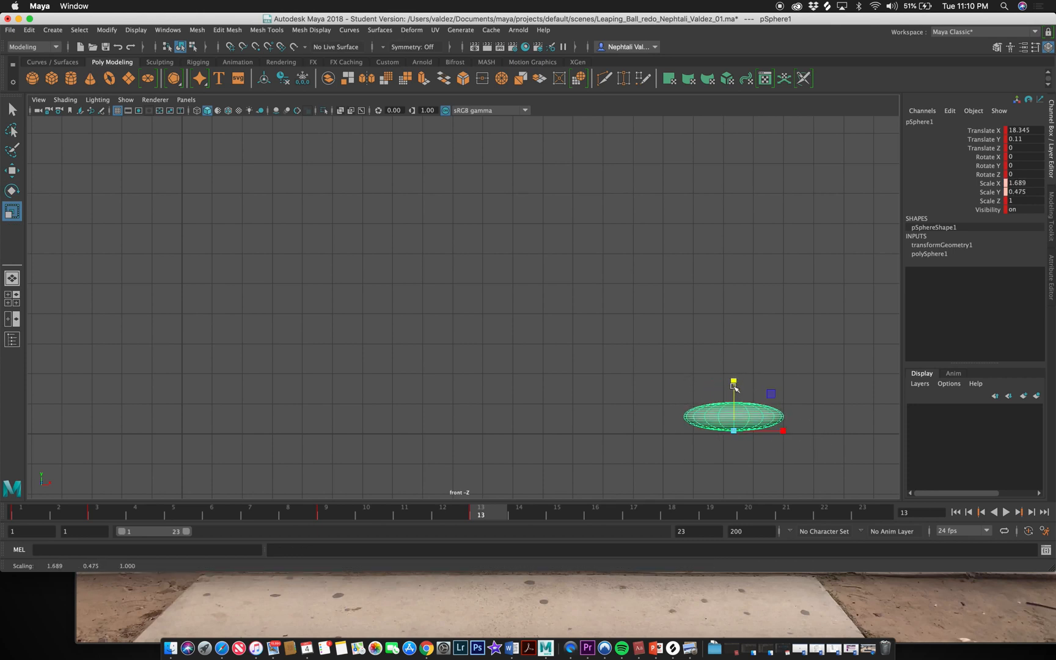
pyautogui.moveTo(522, 510); pyautogui.dragTo(479, 477)
pyautogui.moveTo(740, 378); pyautogui.dragTo(731, 397)
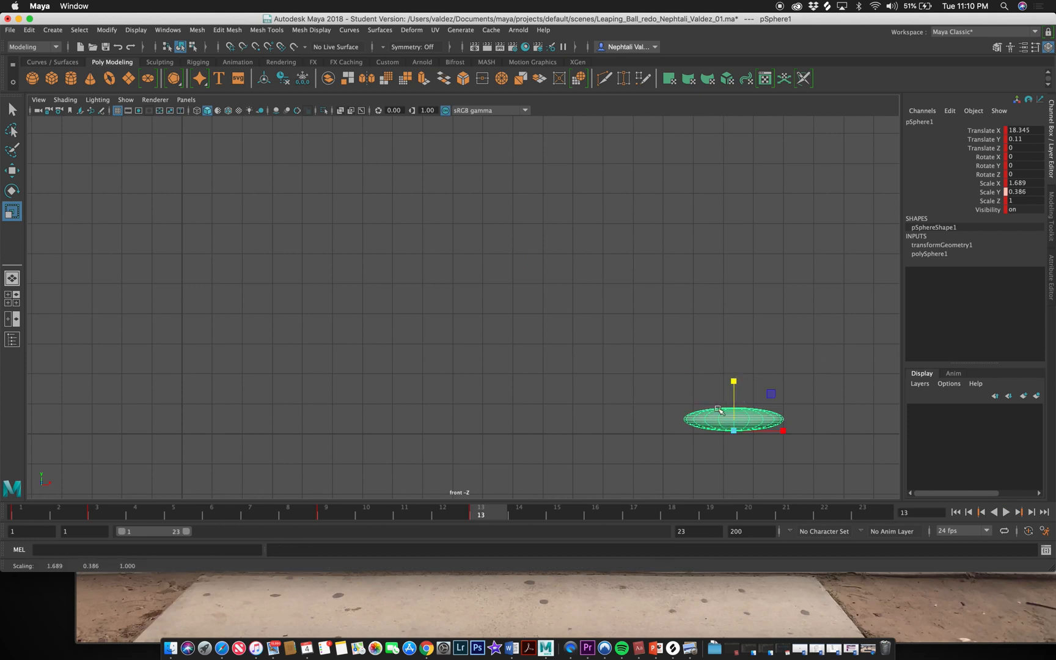
# Step: At frame 15, stretch the sphere upward to Scale X 0.788 and Scale Y 1.131, and key the pose
pyautogui.moveTo(63, 511); pyautogui.dragTo(556, 519)
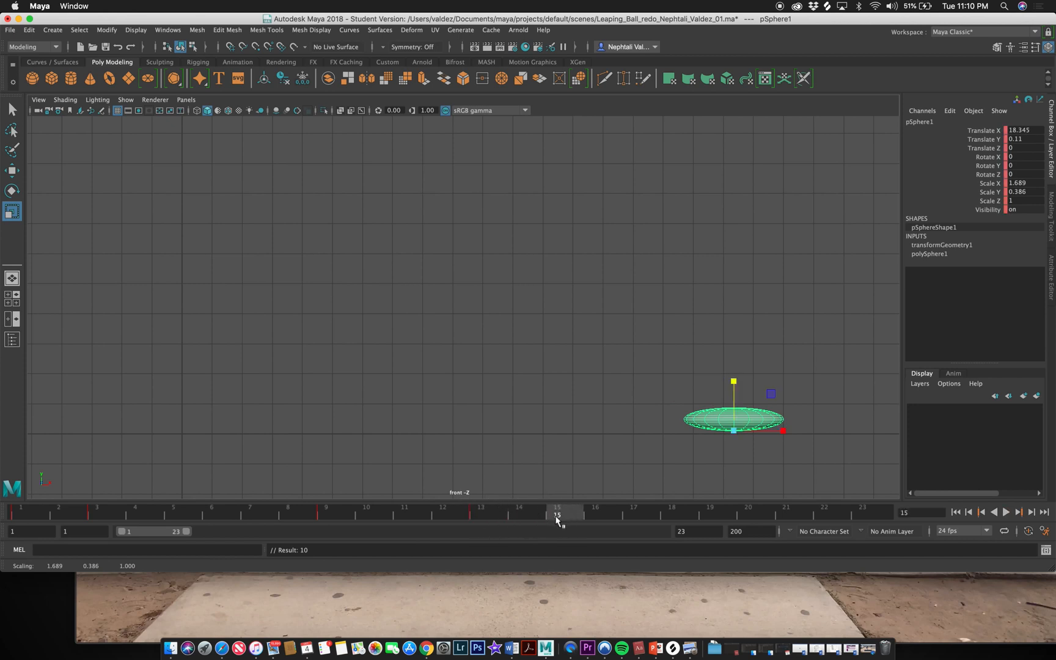
pyautogui.press('w')
pyautogui.press('e')
pyautogui.press('r')
pyautogui.moveTo(779, 434); pyautogui.dragTo(752, 431)
pyautogui.moveTo(737, 387); pyautogui.dragTo(707, 291)
pyautogui.press('s')
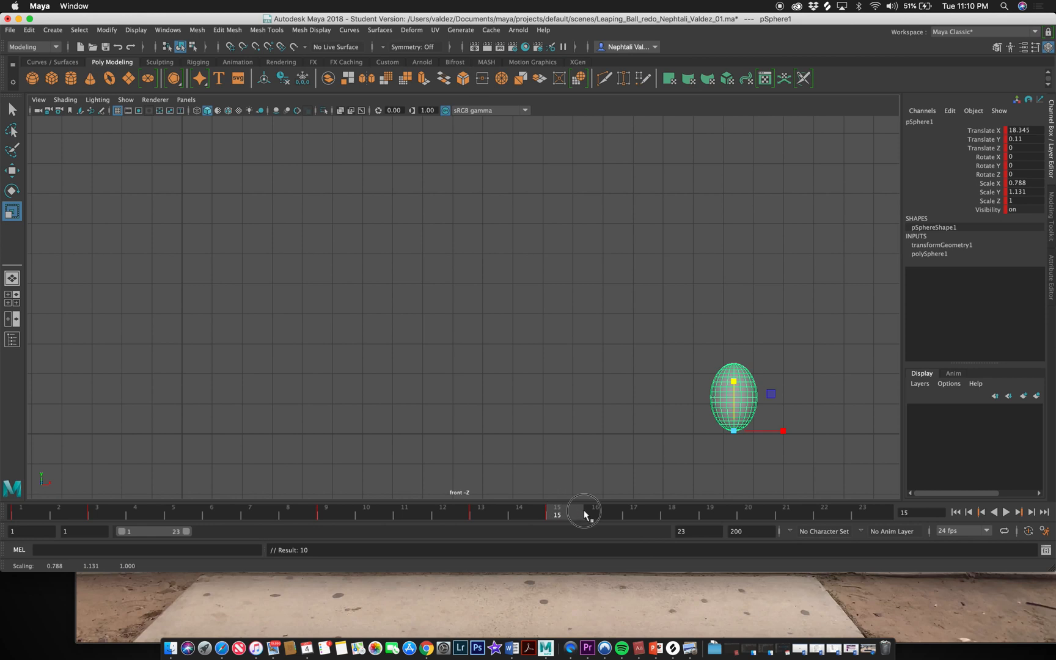
# Step: At frame 17, squash the sphere to Scale X 1.41 and Scale Y 0.465, and key the pose
pyautogui.moveTo(575, 513); pyautogui.dragTo(633, 513)
pyautogui.moveTo(736, 379); pyautogui.dragTo(816, 431)
pyautogui.press('s')
# Step: Key a stretch at frame 19 with Scale X 0.721 and Scale Y 1.243, and a squash at frame 21 with 1.249 and 0.553
pyautogui.click(709, 512)
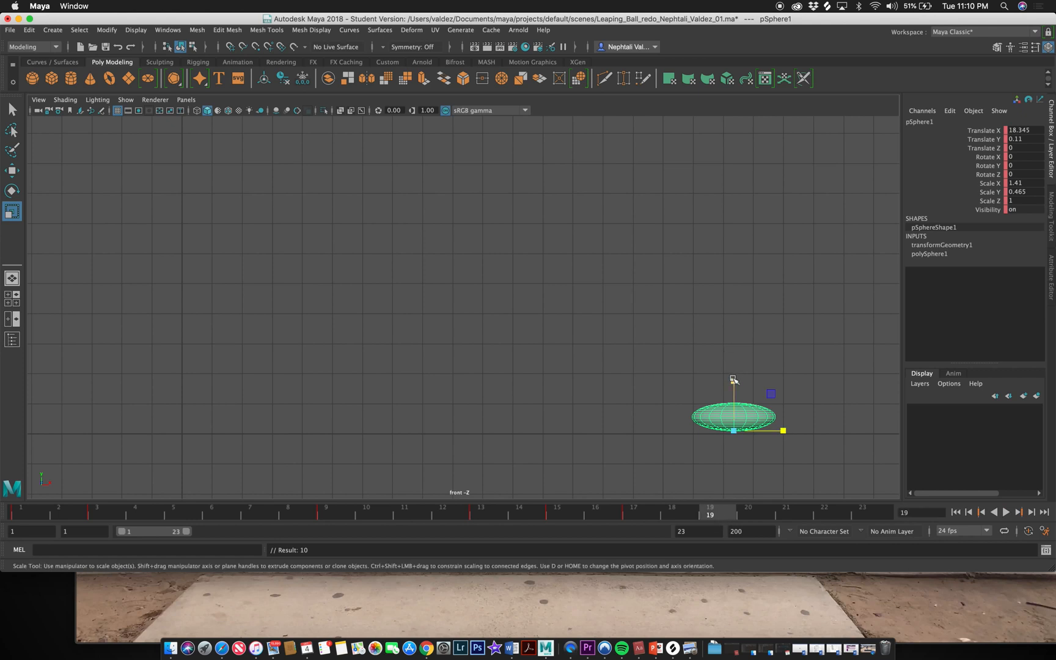
pyautogui.moveTo(733, 378); pyautogui.dragTo(734, 322)
pyautogui.moveTo(787, 428); pyautogui.dragTo(763, 429)
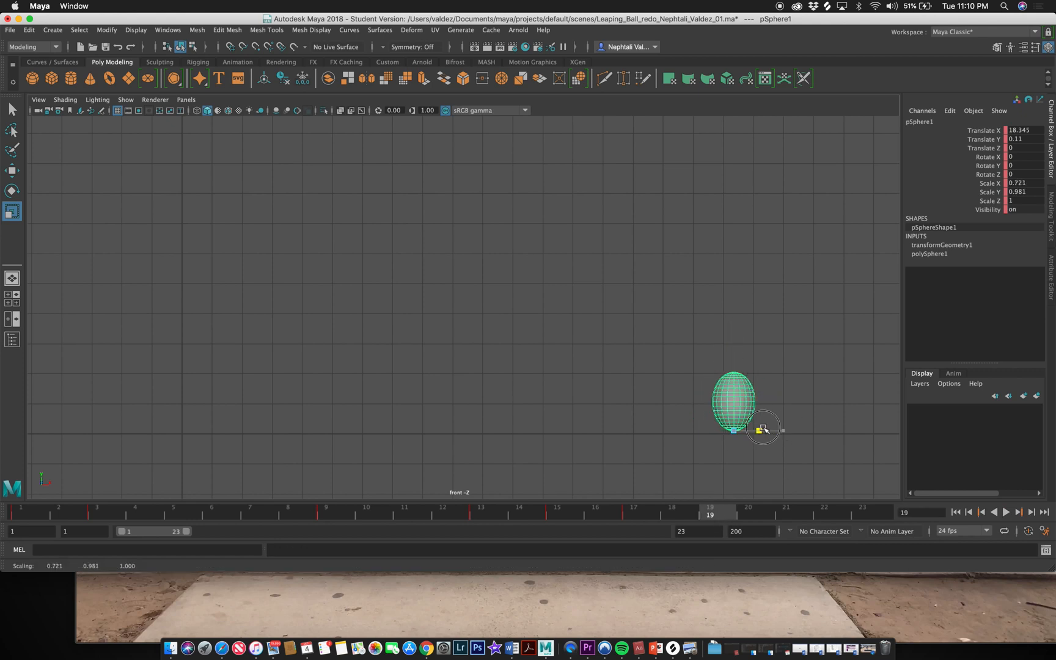
pyautogui.moveTo(733, 380); pyautogui.dragTo(734, 352)
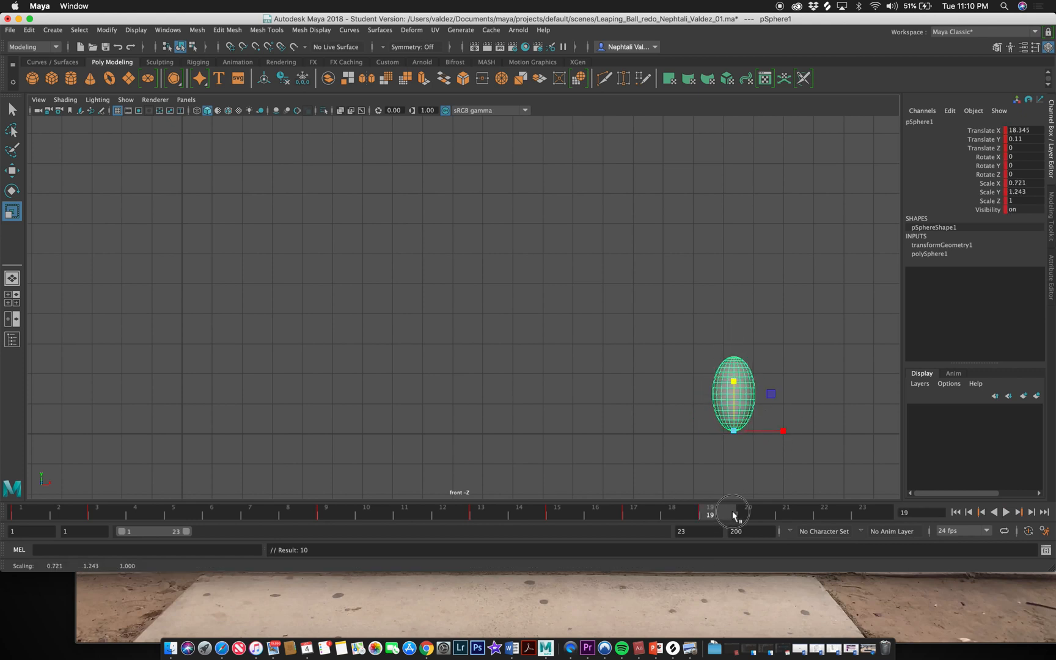
pyautogui.moveTo(733, 515); pyautogui.dragTo(787, 513)
pyautogui.moveTo(733, 381); pyautogui.dragTo(820, 432)
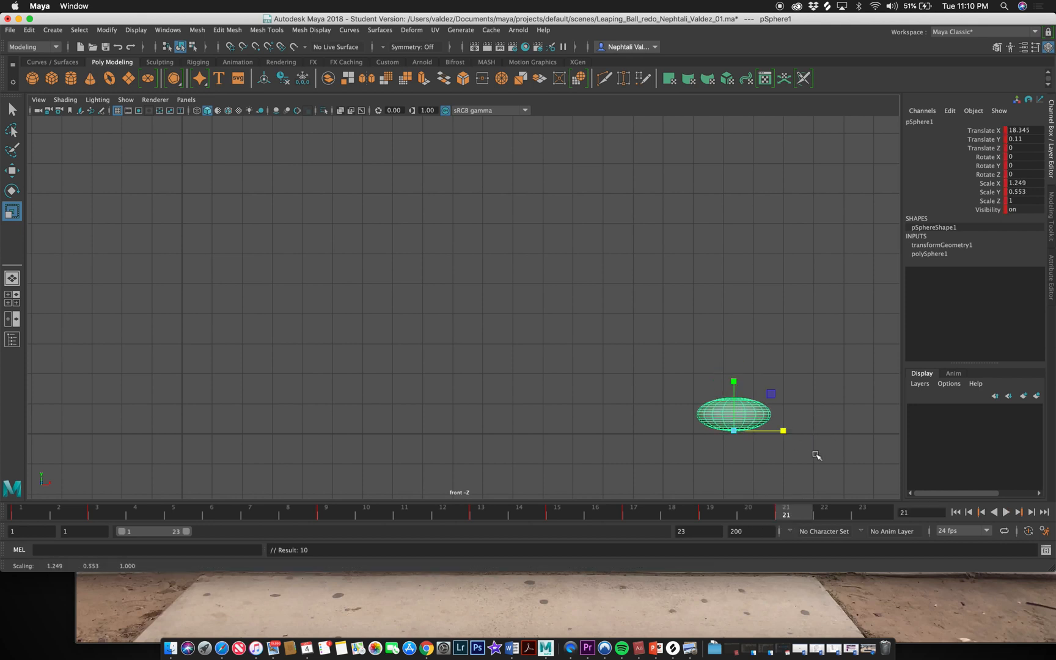
# Step: At frame 23, reset the sphere's Scale X, Y and Z to 1 and key the final rest pose
pyautogui.moveTo(814, 512); pyautogui.dragTo(877, 512)
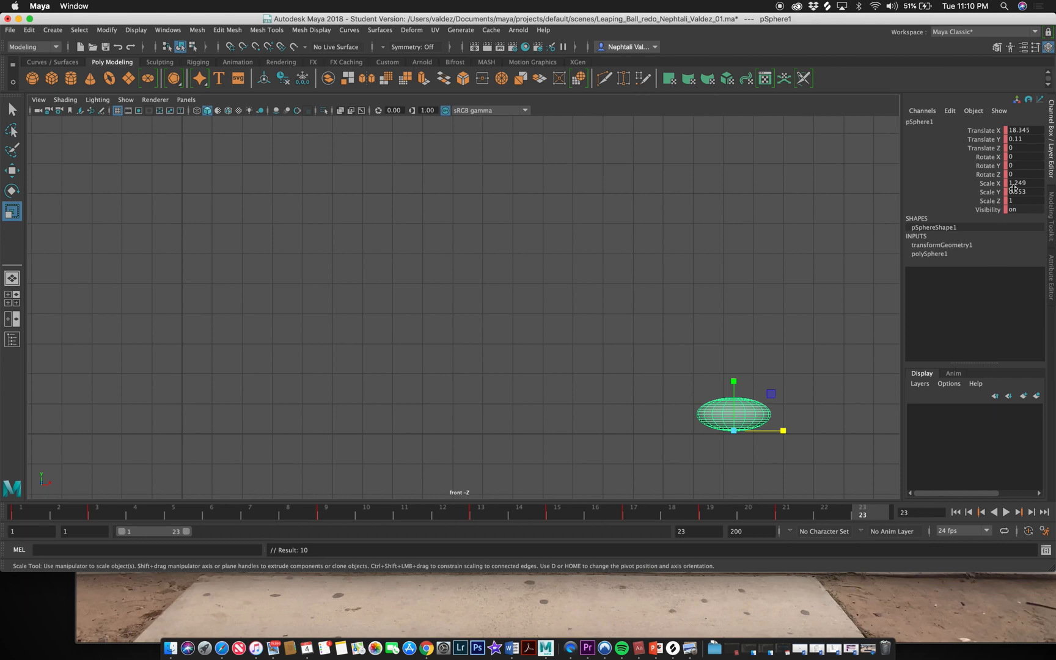
pyautogui.moveTo(1016, 183); pyautogui.dragTo(1018, 198)
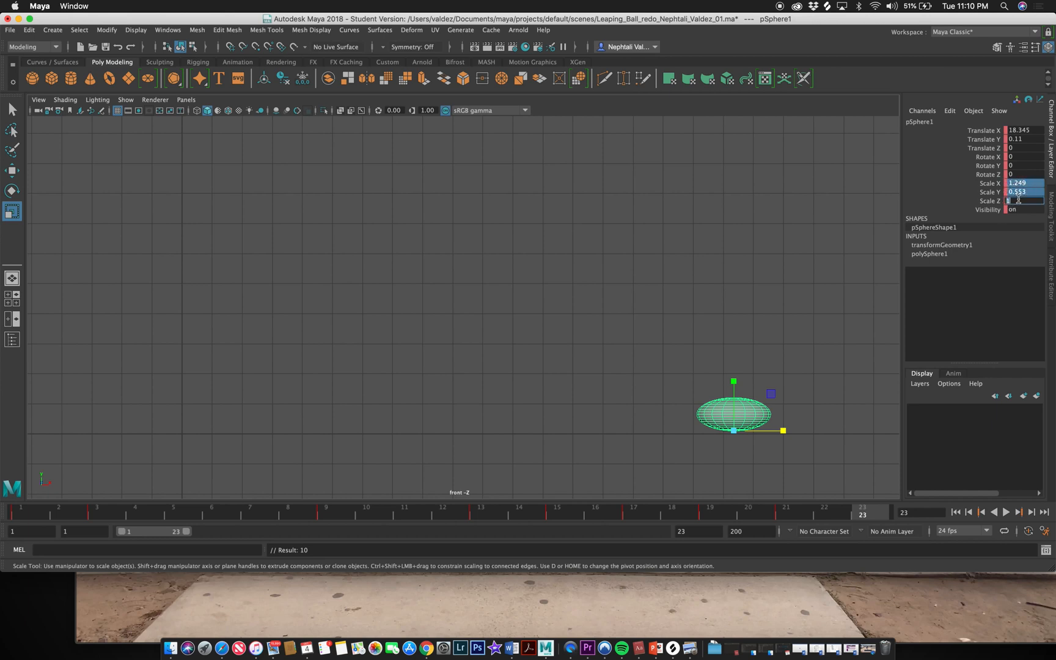
pyautogui.write('1')
pyautogui.press('Return')
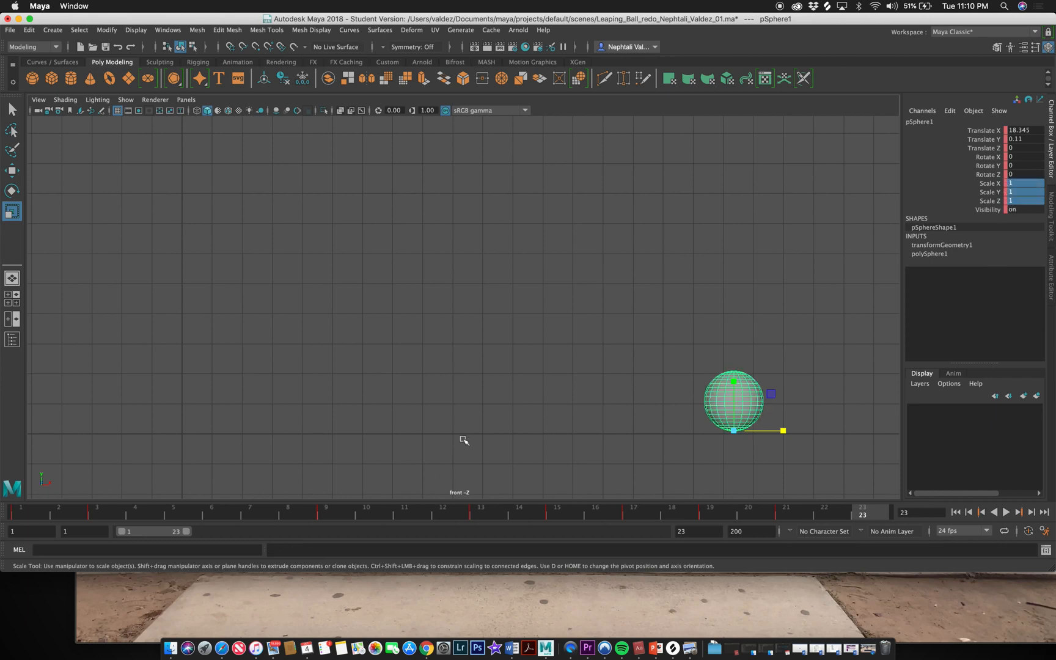
pyautogui.click(793, 494)
pyautogui.click(741, 401)
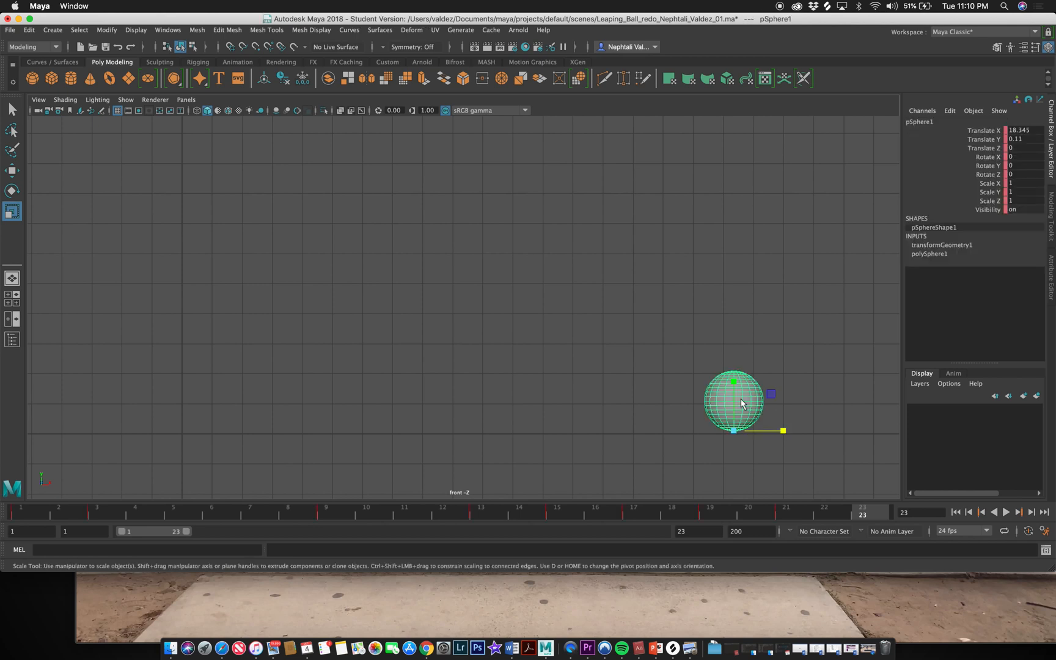
# Step: Play the animation from frame 1 to check the leap, and return to the squash pose at frame 3
pyautogui.click(32, 512)
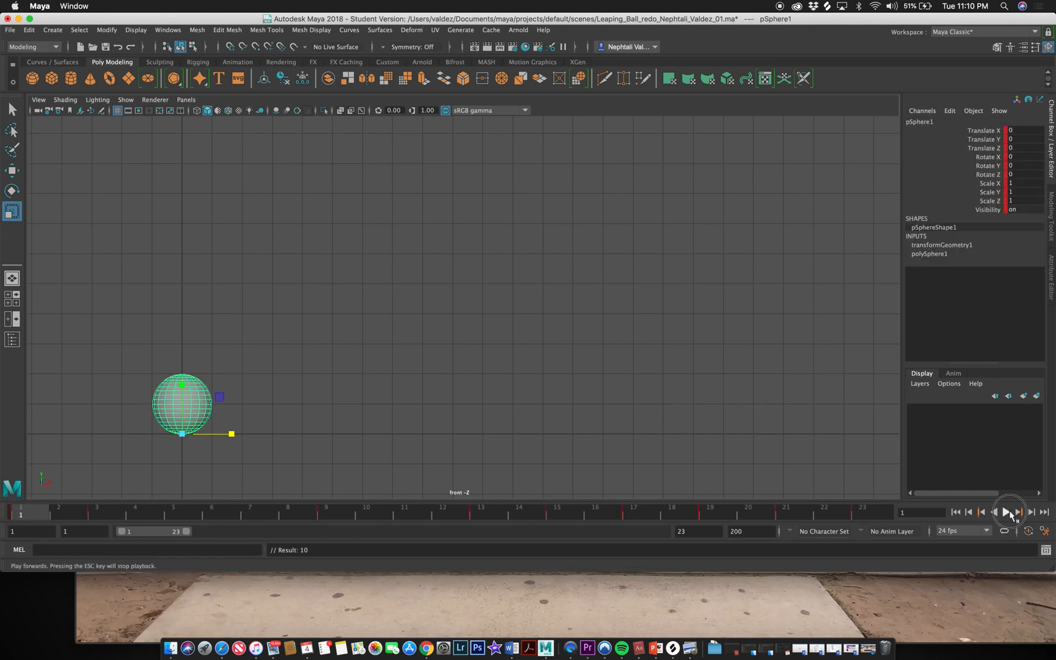
pyautogui.click(1008, 513)
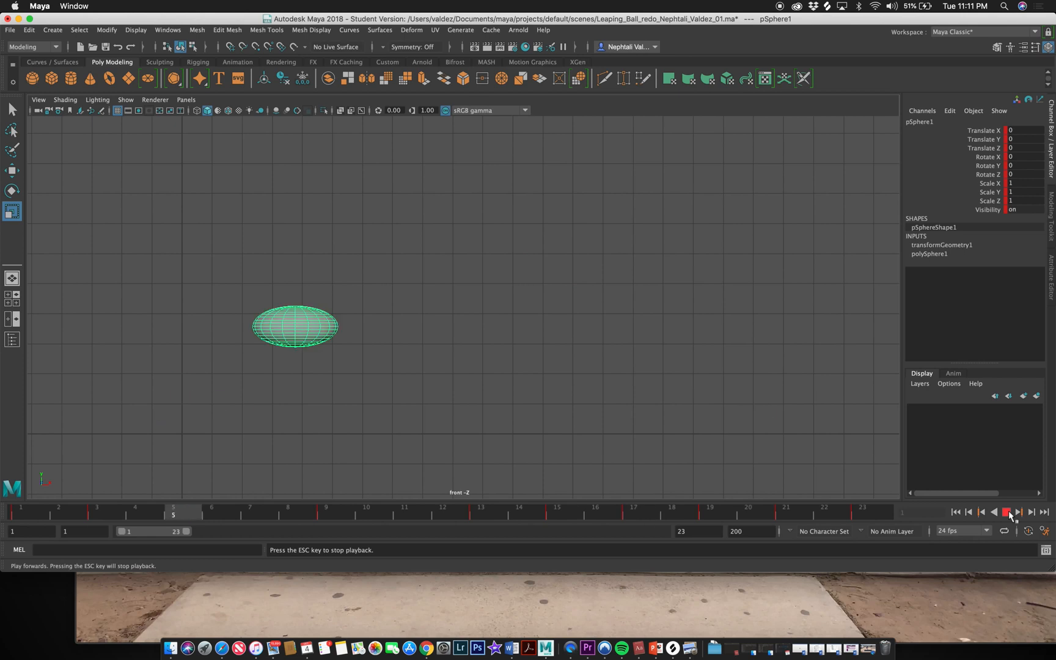
pyautogui.click(1007, 513)
pyautogui.moveTo(72, 509)
pyautogui.mouseDown()
pyautogui.moveTo(11, 510)
pyautogui.moveTo(87, 512)
pyautogui.mouseUp()
pyautogui.click(88, 511)
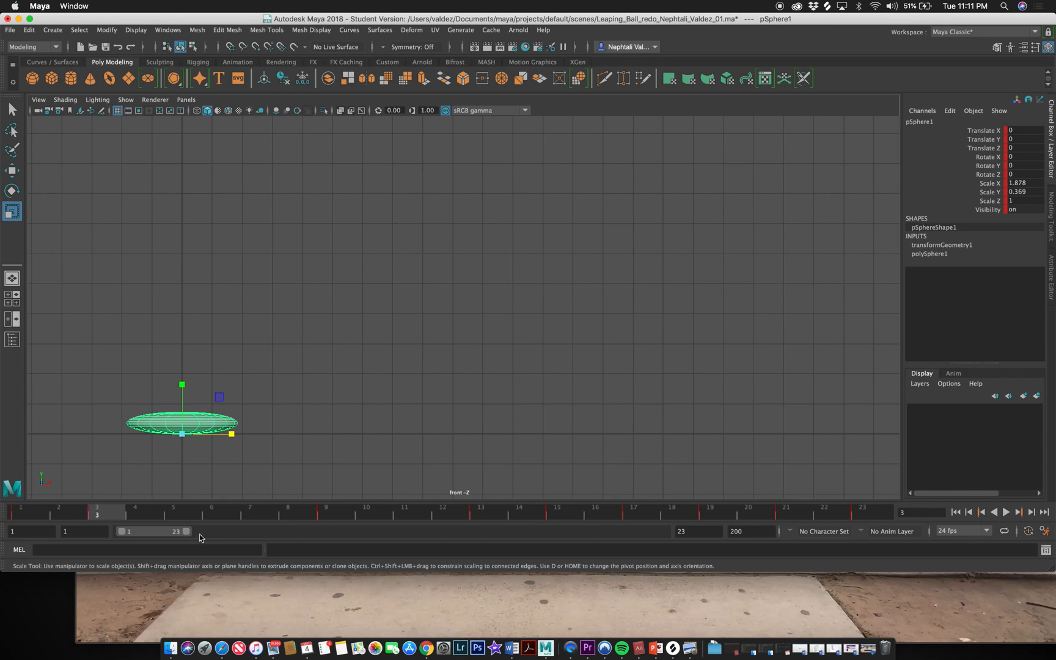
# Step: Switch to the reference video and scrub from the takeoff crouch to the landing to study how the body leans
pyautogui.click(207, 594)
pyautogui.moveTo(145, 633); pyautogui.dragTo(237, 620)
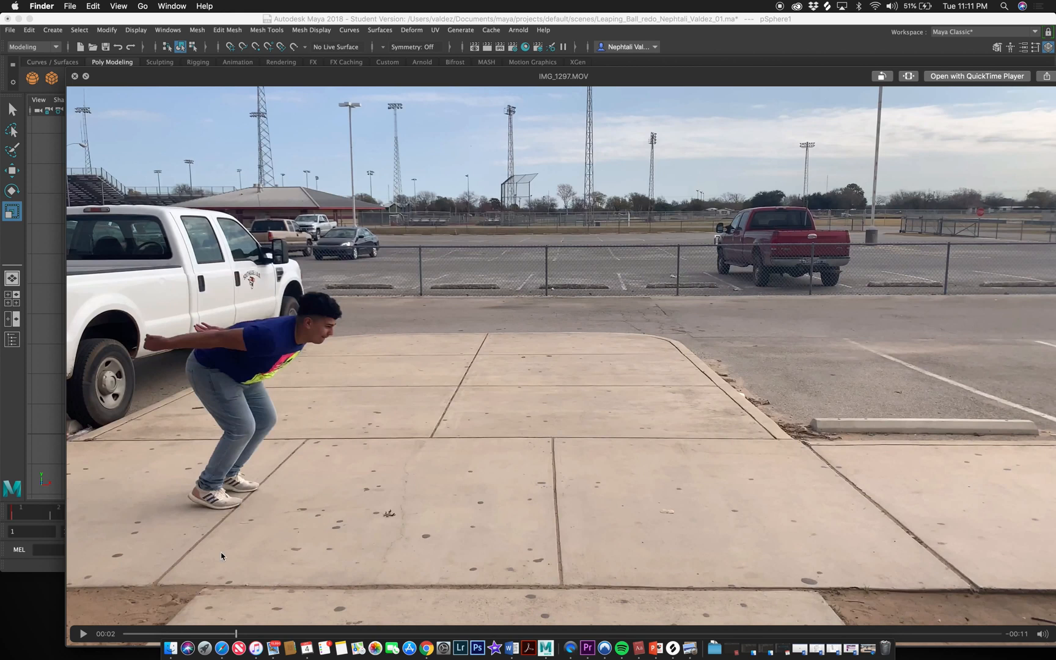
pyautogui.moveTo(239, 635)
pyautogui.mouseDown()
pyautogui.moveTo(264, 633)
pyautogui.moveTo(237, 634)
pyautogui.mouseUp()
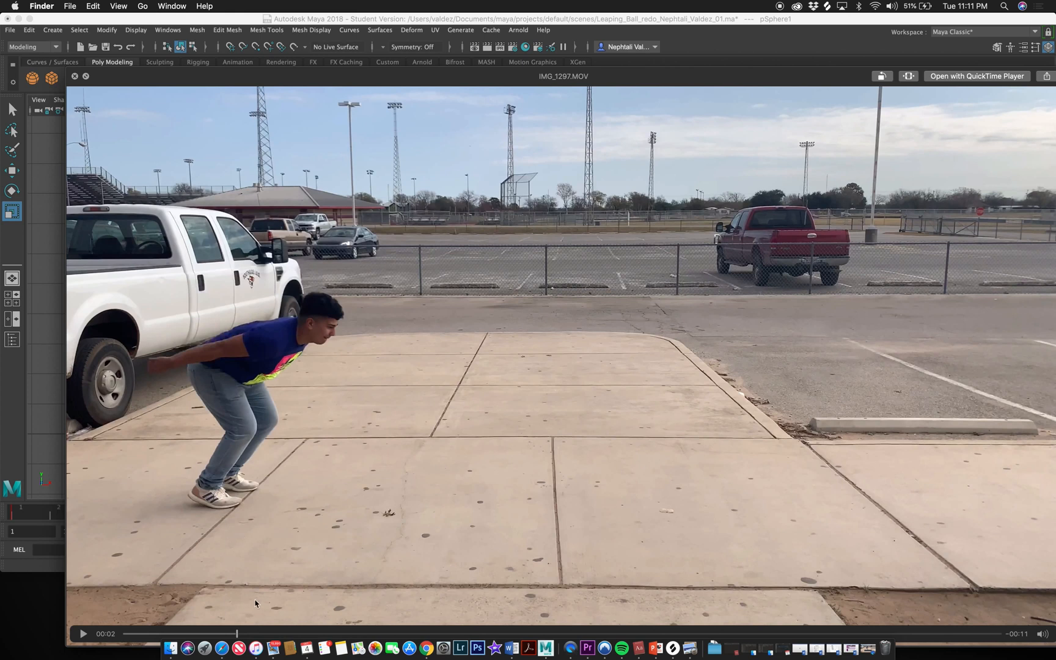
pyautogui.moveTo(243, 635); pyautogui.dragTo(289, 627)
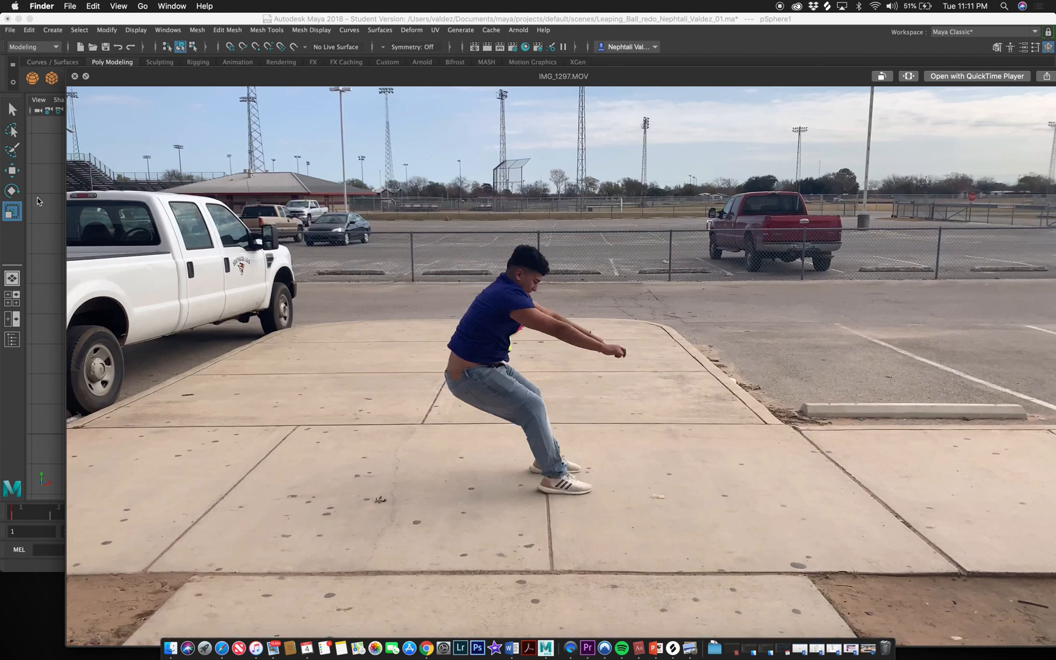
# Step: Switch back to Maya and tilt the squashed sphere at frame 3 forward to Rotate Z -29.76, and key it
pyautogui.press('super+Tab')
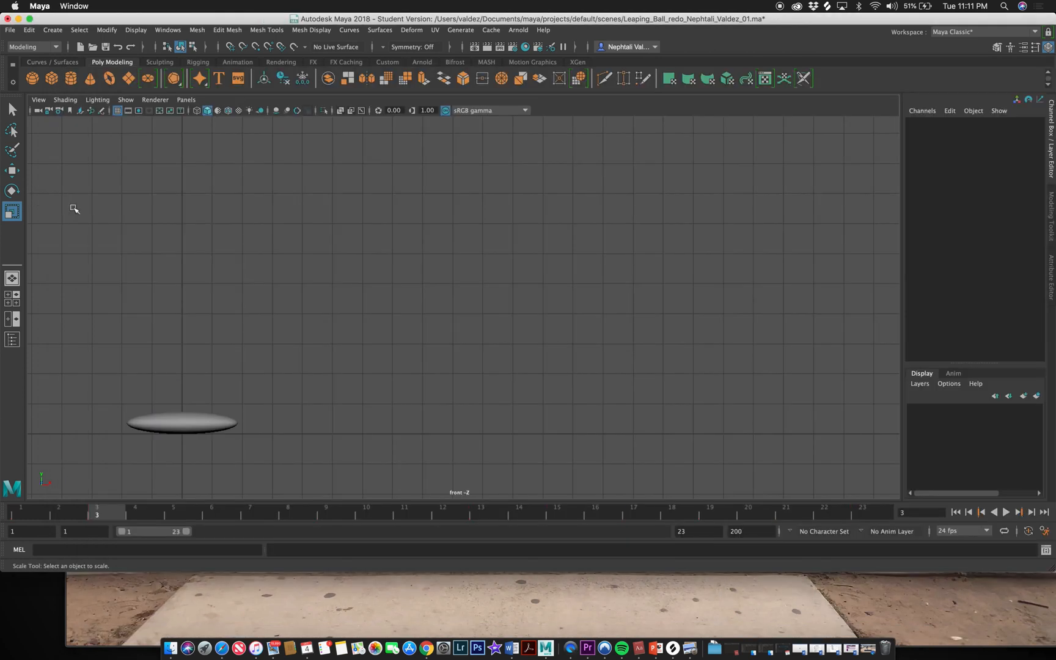
pyautogui.click(169, 427)
pyautogui.click(16, 514)
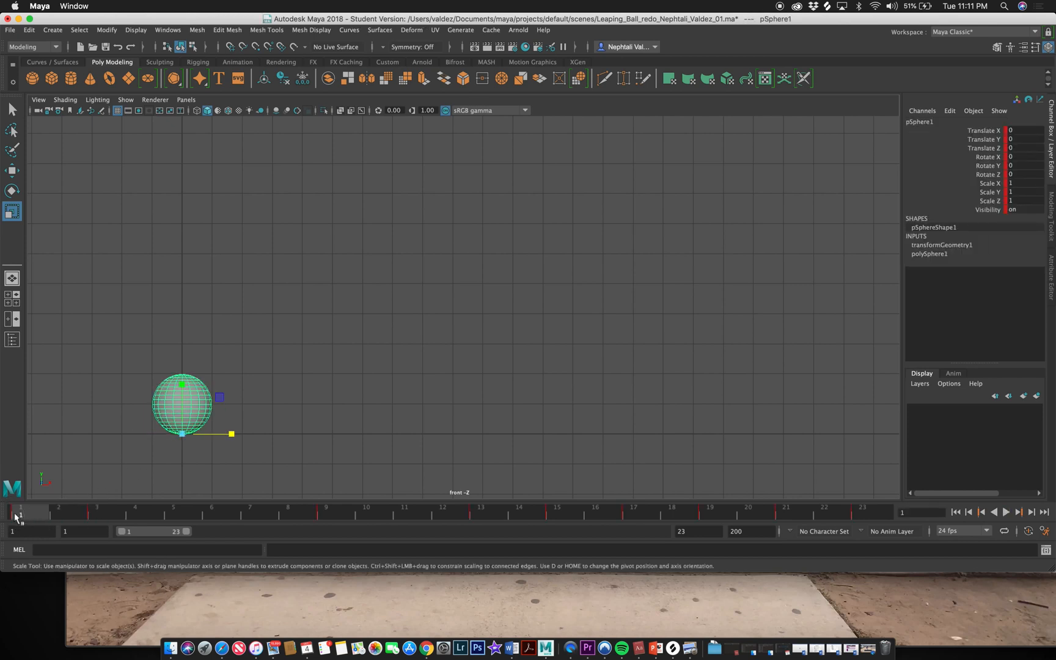
pyautogui.moveTo(16, 515); pyautogui.dragTo(98, 516)
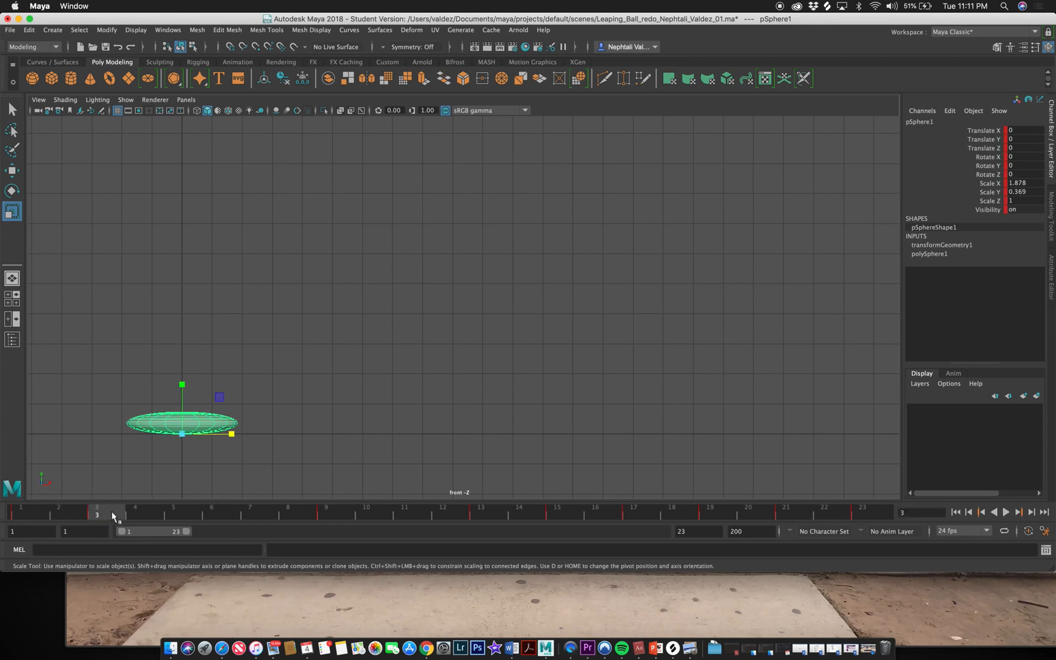
pyautogui.press('w')
pyautogui.press('e')
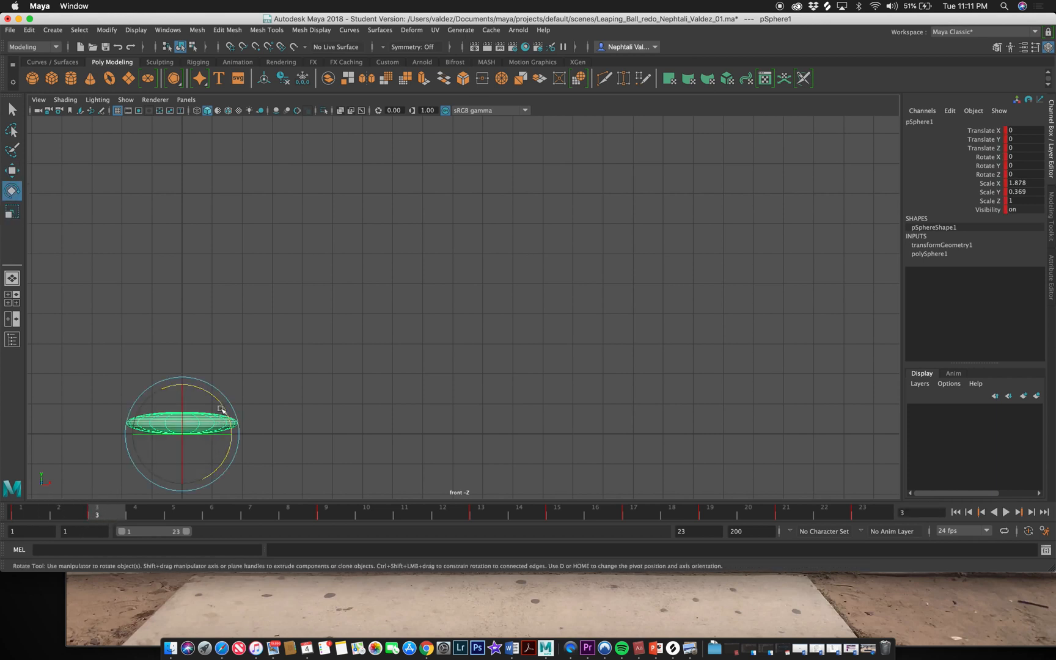
pyautogui.moveTo(215, 398); pyautogui.dragTo(231, 422)
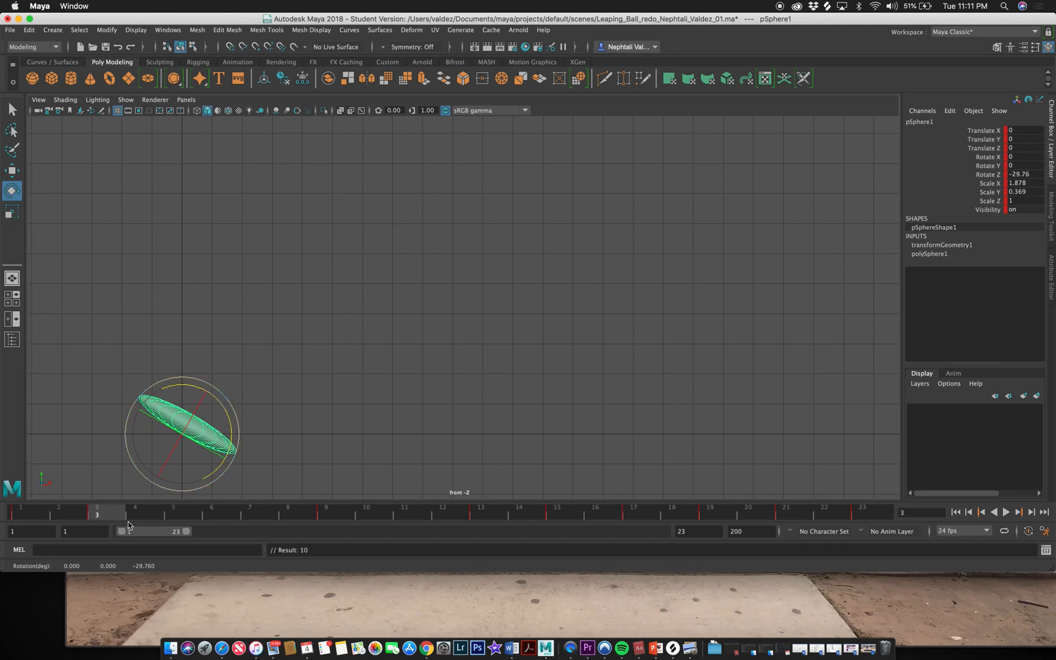
# Step: At frame 13, tilt the squashed landing pose backward to Rotate Z 31.69, and key it
pyautogui.click(323, 356)
pyautogui.moveTo(113, 513); pyautogui.dragTo(443, 510)
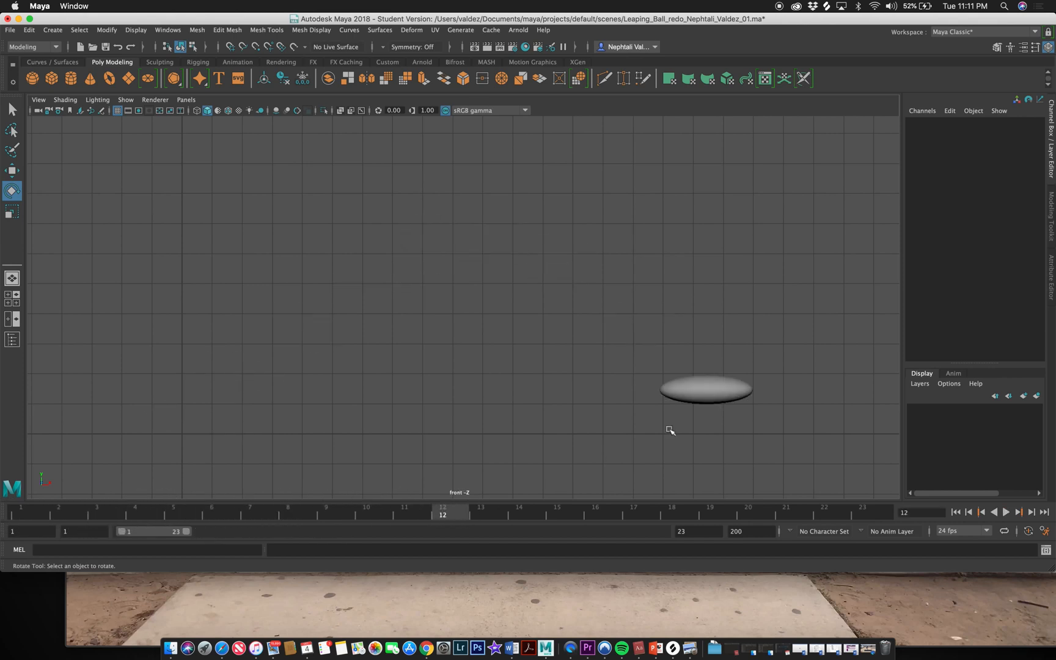
pyautogui.click(717, 396)
pyautogui.click(483, 516)
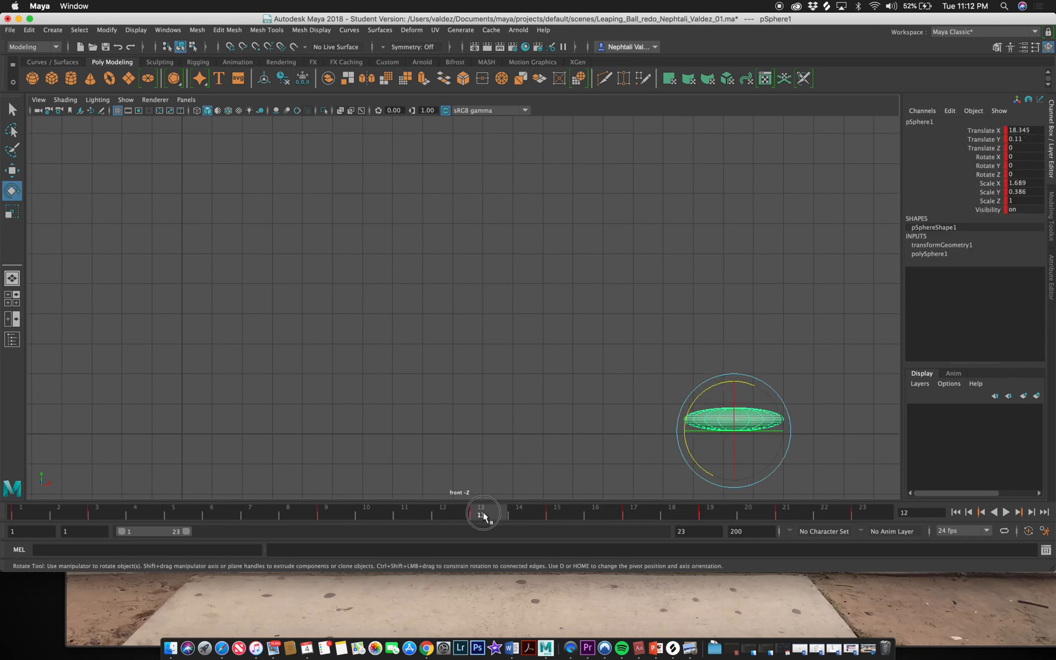
pyautogui.click(723, 385)
pyautogui.moveTo(723, 384); pyautogui.dragTo(702, 398)
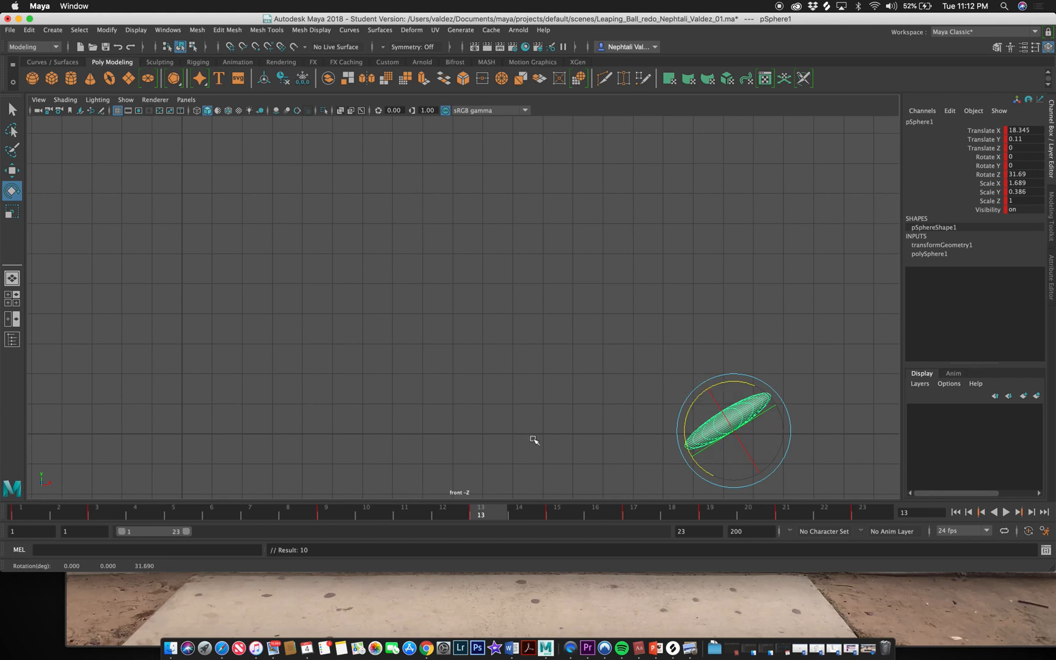
# Step: Scrub past the landing and play back the animation to check the tilted takeoff and landing poses
pyautogui.moveTo(503, 512); pyautogui.dragTo(676, 514)
pyautogui.hotkey('alt', 'v')
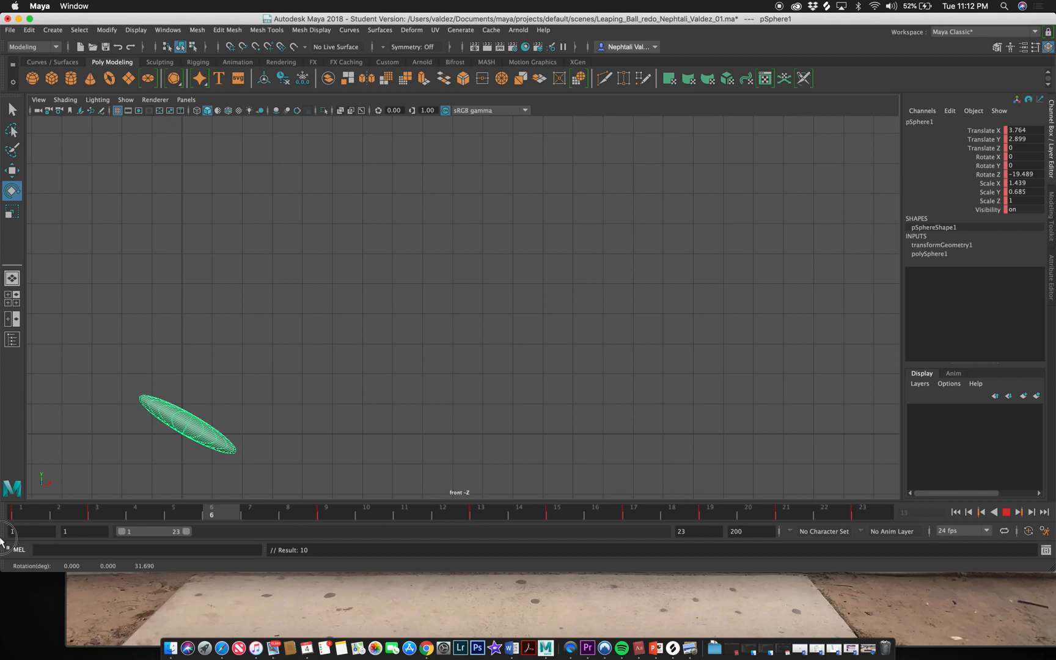
pyautogui.click(1006, 513)
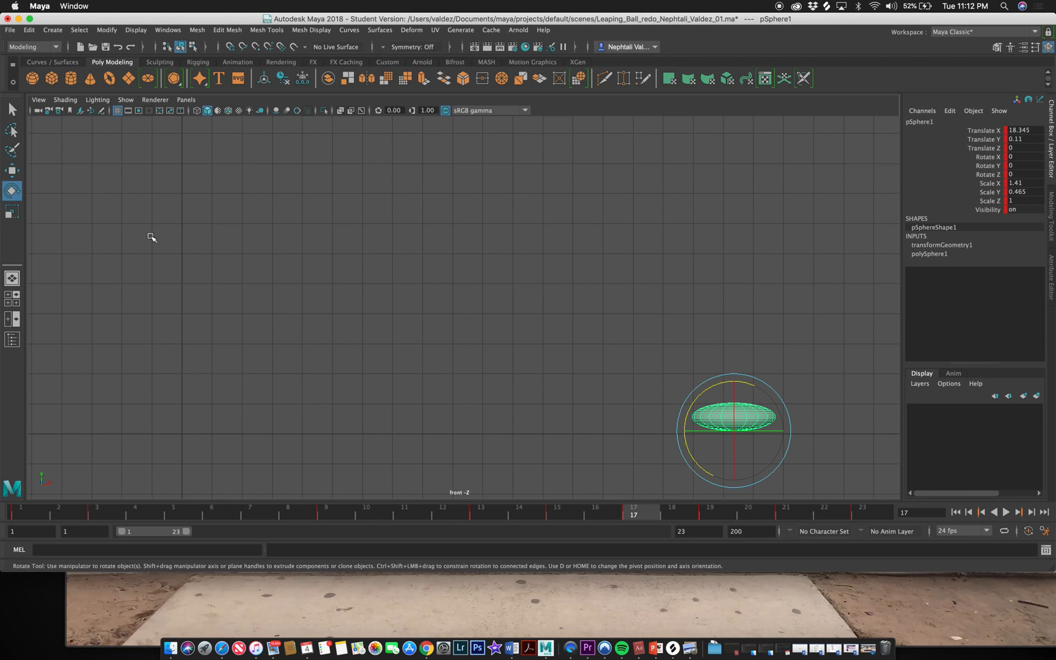
# Step: Save the leaping ball scene over the existing file and start a new empty scene
pyautogui.press('q')
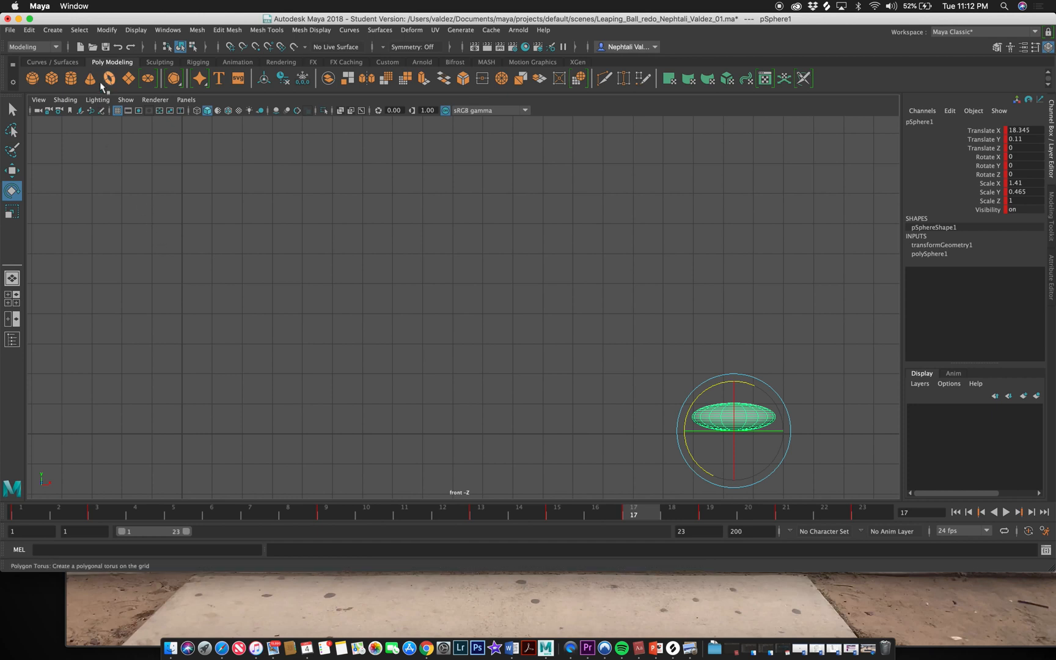
pyautogui.click(106, 47)
pyautogui.click(511, 348)
pyautogui.press('e')
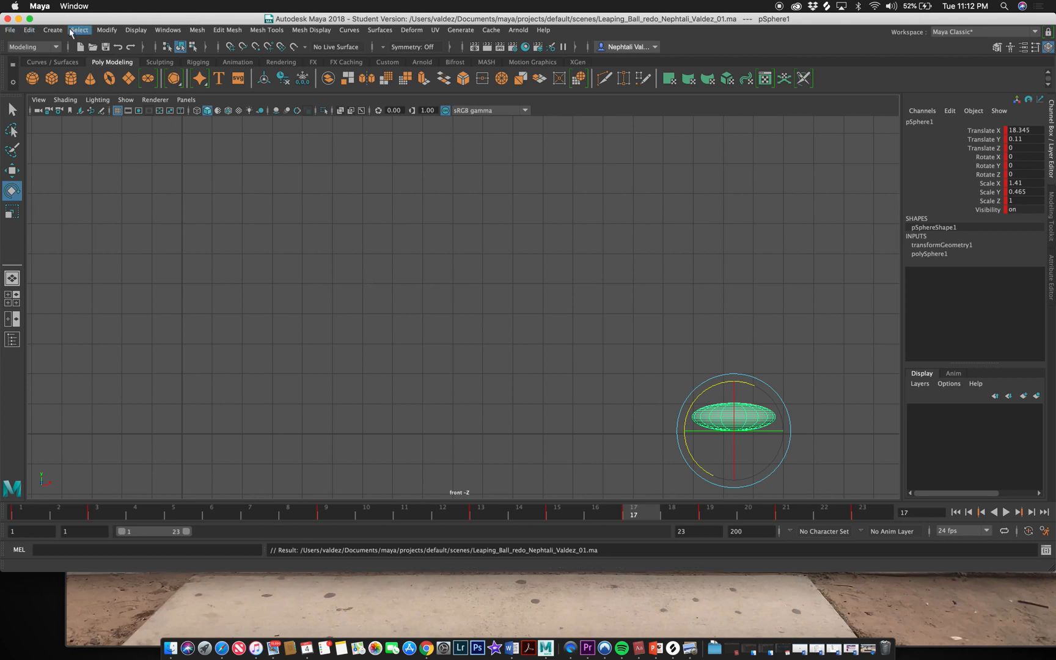
pyautogui.click(10, 30)
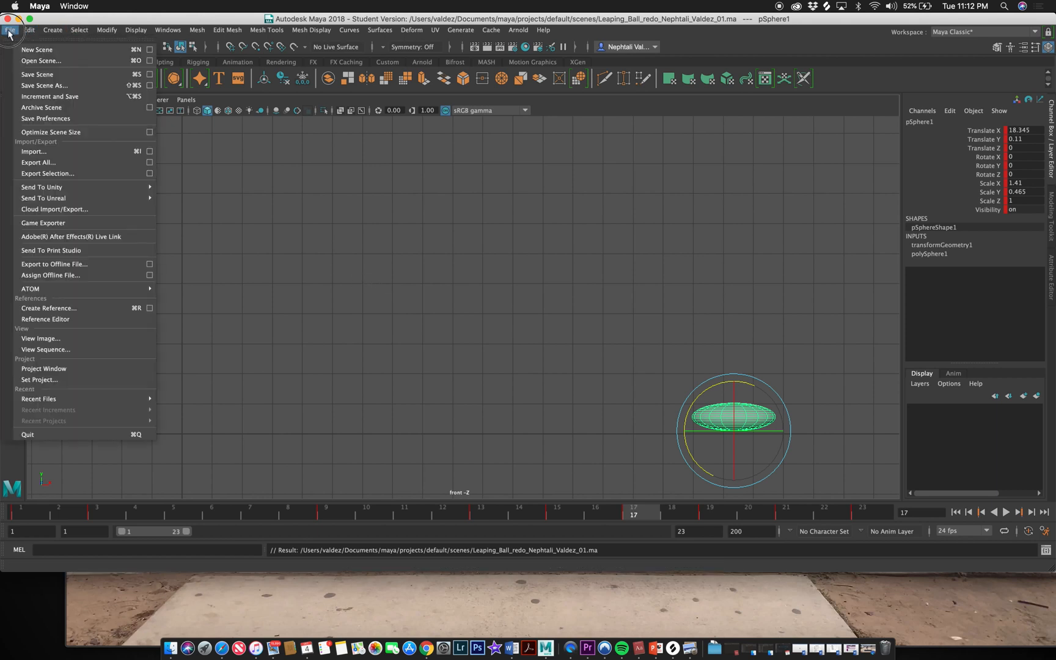
pyautogui.click(37, 50)
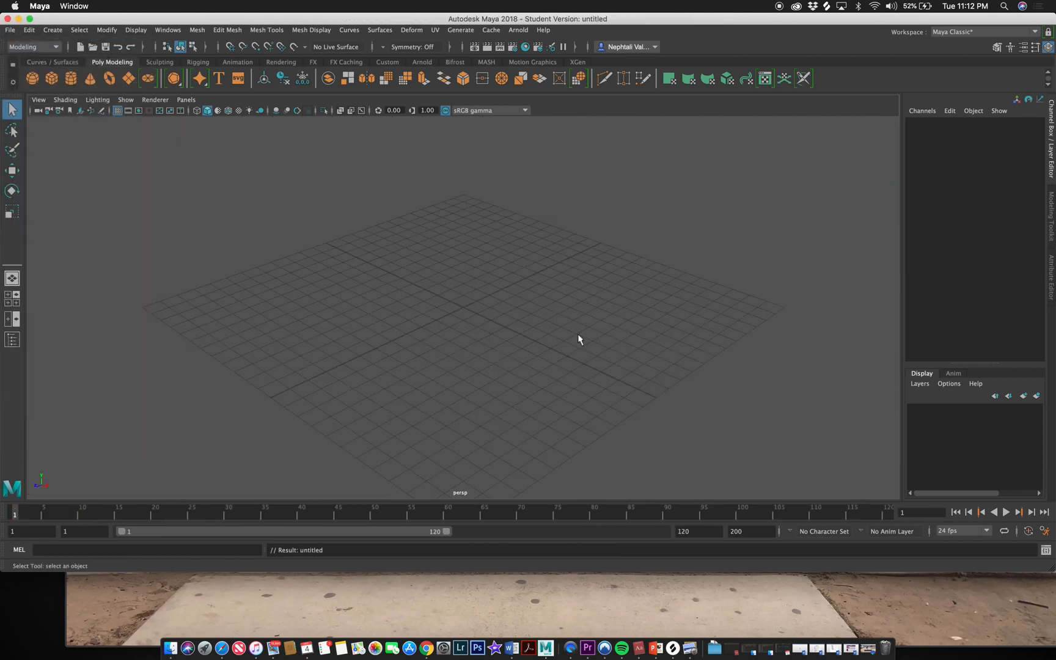
# Step: Show the front view full size with the ground line in its lower part
pyautogui.press('space')
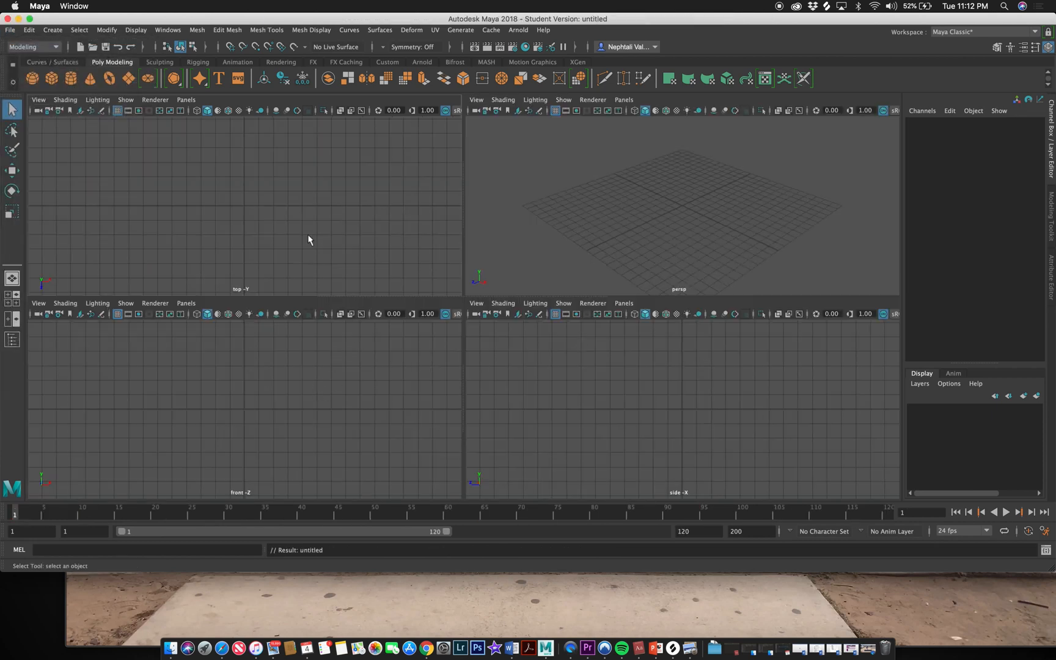
pyautogui.press('space')
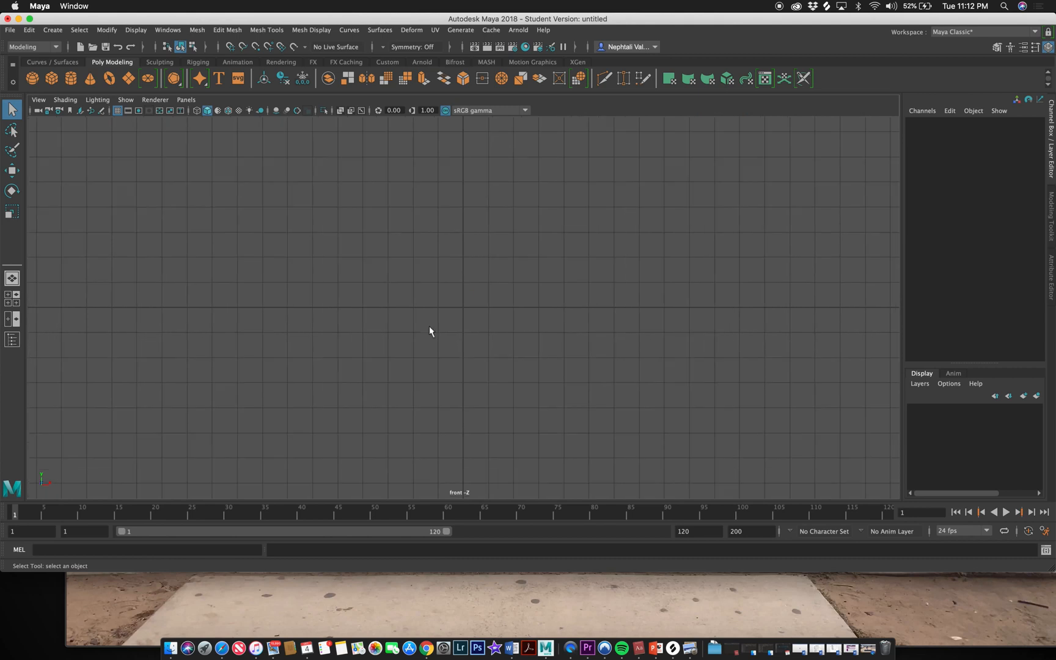
pyautogui.keyDown('alt'); pyautogui.moveTo(478, 290); pyautogui.dragTo(452, 387, button='middle'); pyautogui.keyUp('alt')
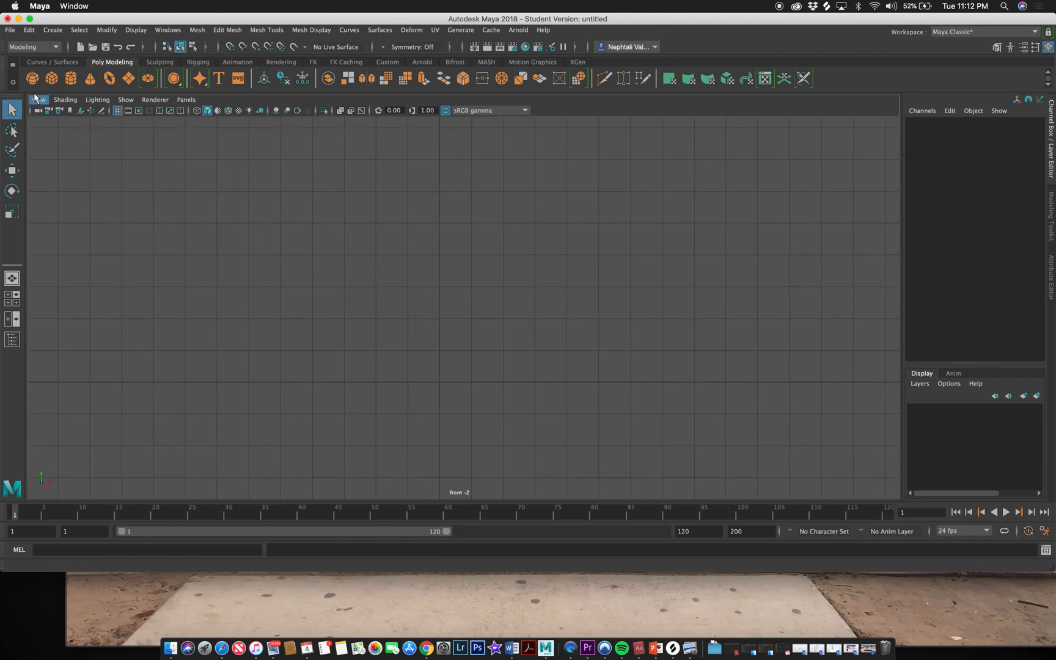
# Step: Create a polygon sphere, move it to about X -7.817, Y 1.868, and shorten the playback range to 20 frames
pyautogui.click(32, 79)
pyautogui.press('w')
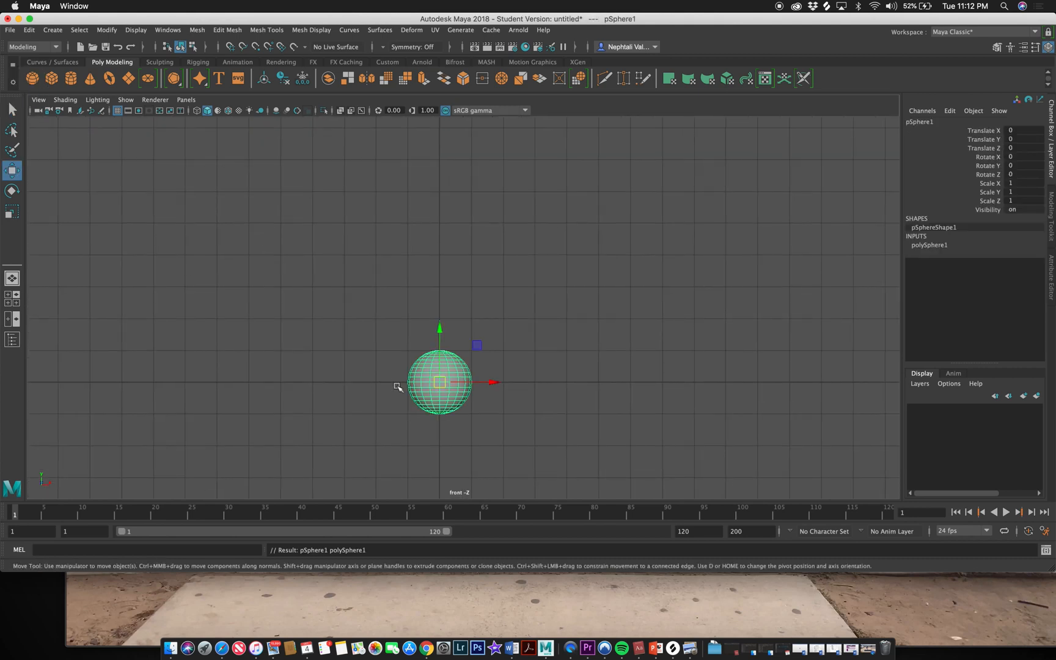
pyautogui.moveTo(439, 382); pyautogui.dragTo(184, 328)
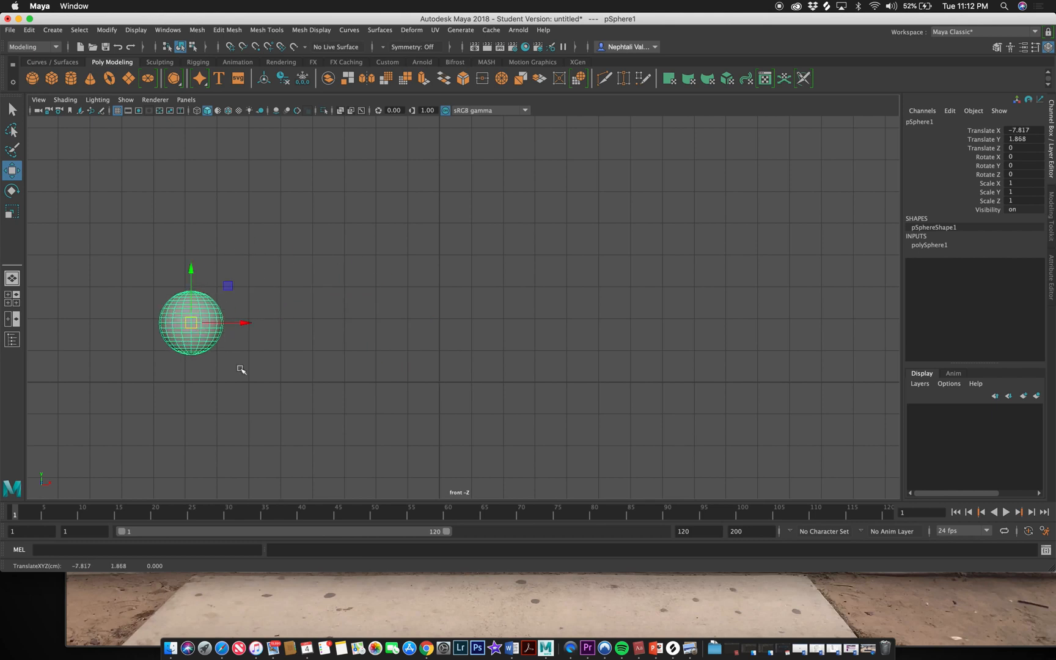
pyautogui.moveTo(446, 531); pyautogui.dragTo(177, 542)
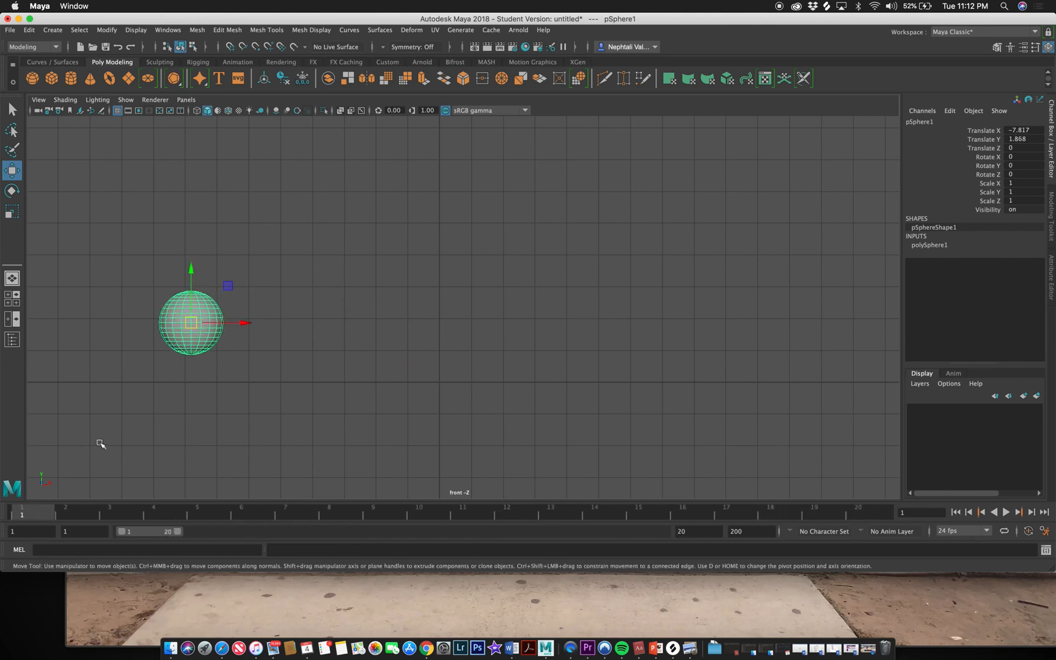
# Step: Key the sphere's start at frame 1, its peak at X 0.259, Y 6.001 at frame 2, and its landing at X 7.938, Y 0.865 at frame 3
pyautogui.press('s')
pyautogui.moveTo(202, 322); pyautogui.dragTo(463, 166)
pyautogui.click(74, 512)
pyautogui.moveTo(191, 322); pyautogui.dragTo(689, 353)
pyautogui.click(107, 512)
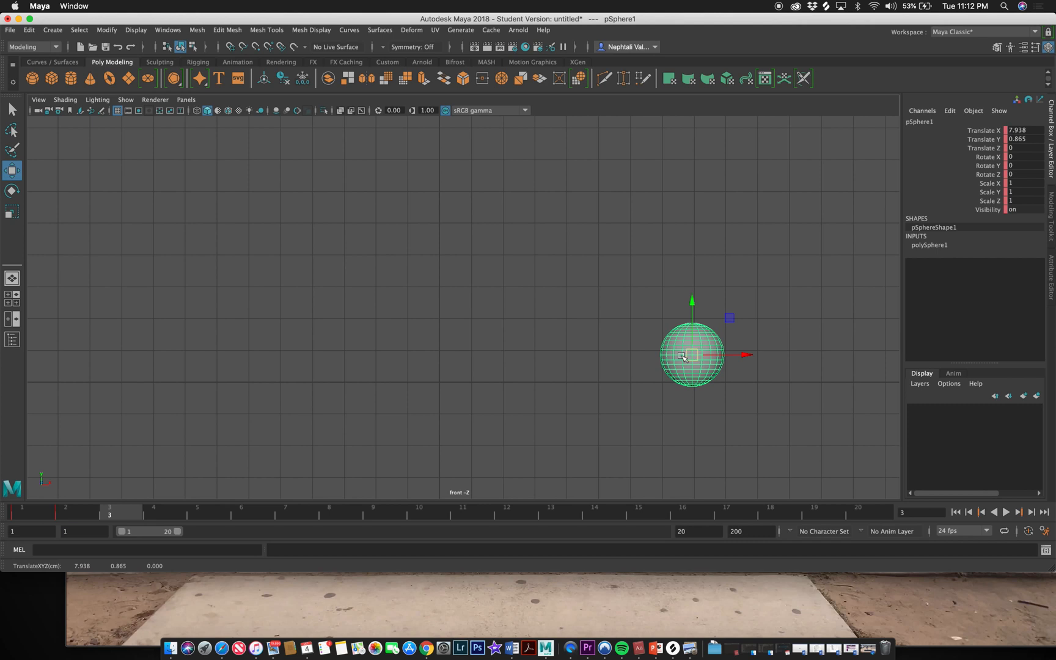
# Step: Scrub the first frames and play back the three-key leap to check its timing
pyautogui.click(22, 515)
pyautogui.moveTo(68, 515)
pyautogui.mouseDown()
pyautogui.moveTo(131, 513)
pyautogui.moveTo(41, 514)
pyautogui.moveTo(150, 510)
pyautogui.moveTo(47, 509)
pyautogui.moveTo(118, 510)
pyautogui.moveTo(52, 516)
pyautogui.mouseUp()
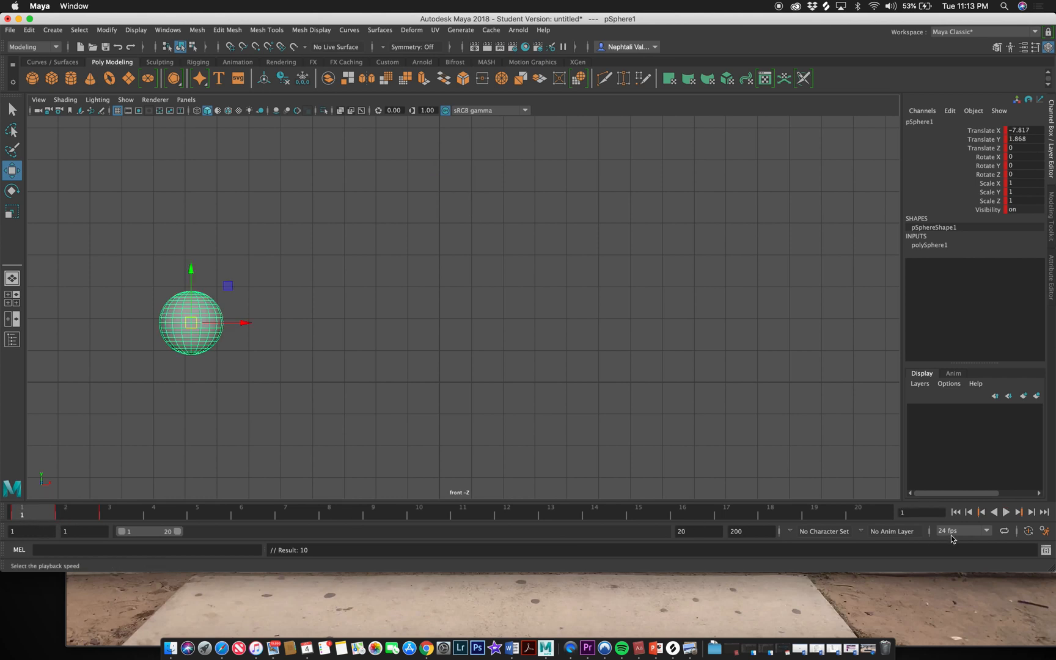
pyautogui.click(1006, 512)
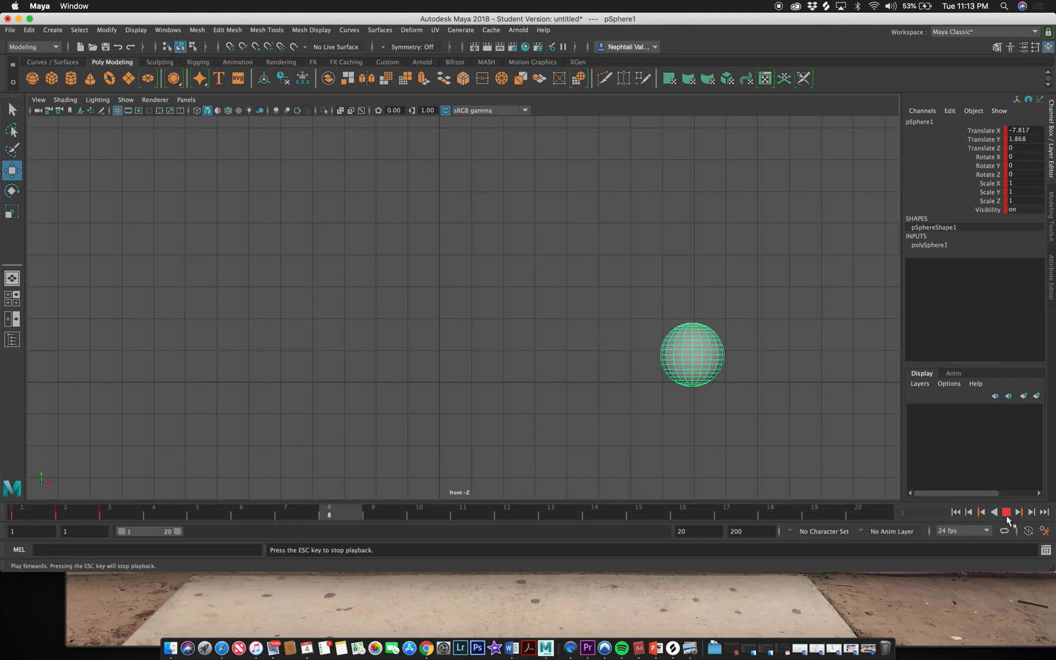
# Step: Shorten the playback range to 4 frames, scrub the three keys, and play the leap back
pyautogui.moveTo(175, 531); pyautogui.dragTo(128, 532)
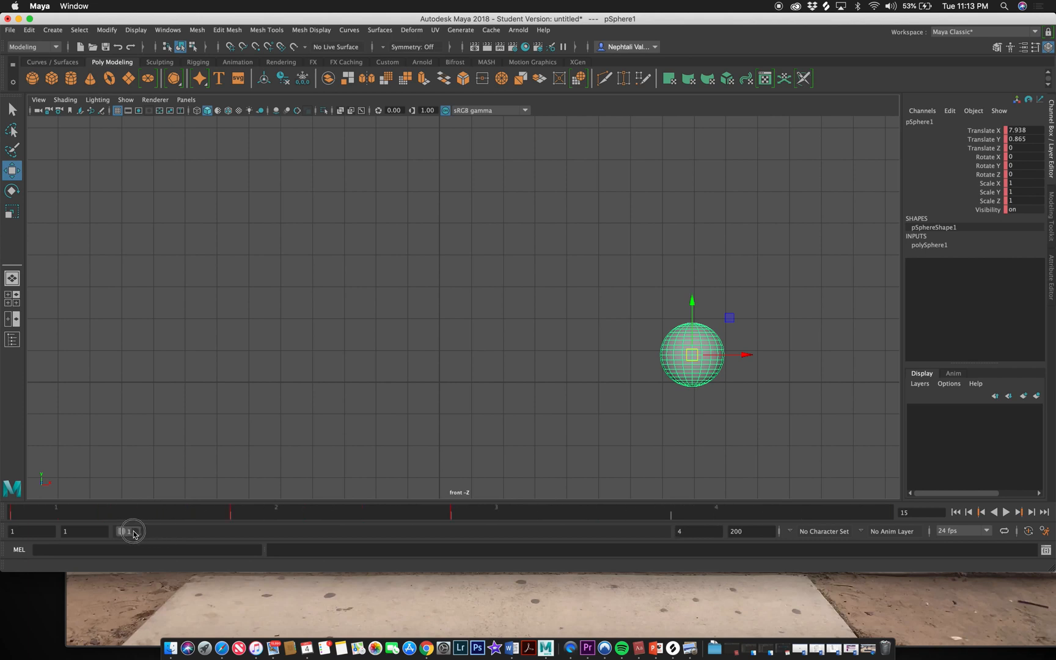
pyautogui.moveTo(102, 518); pyautogui.dragTo(536, 521)
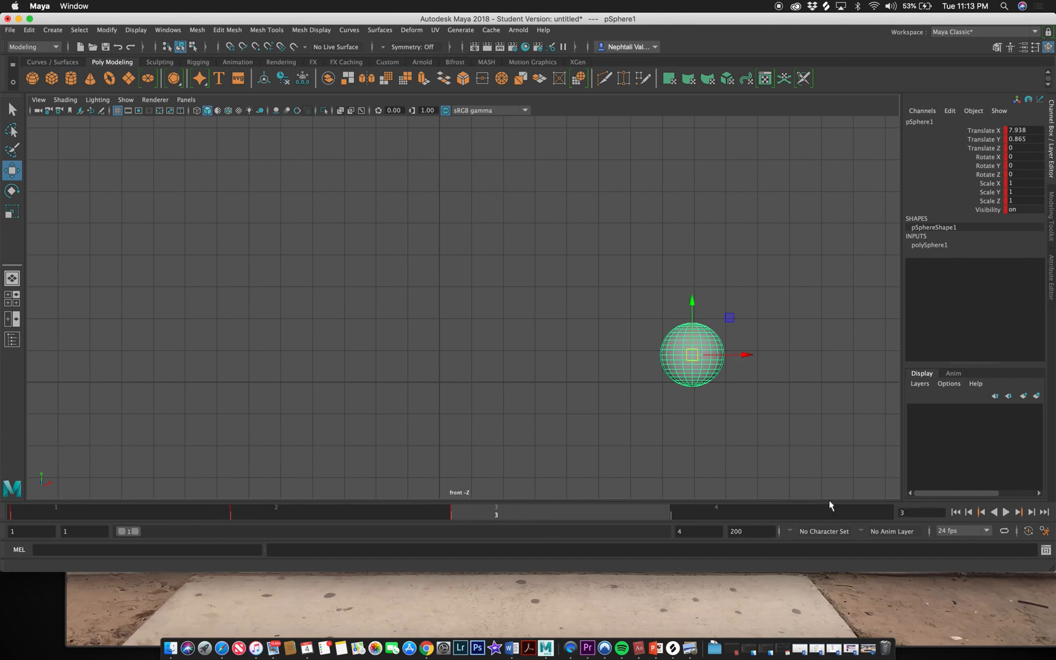
pyautogui.moveTo(468, 512); pyautogui.dragTo(301, 518)
pyautogui.click(1005, 513)
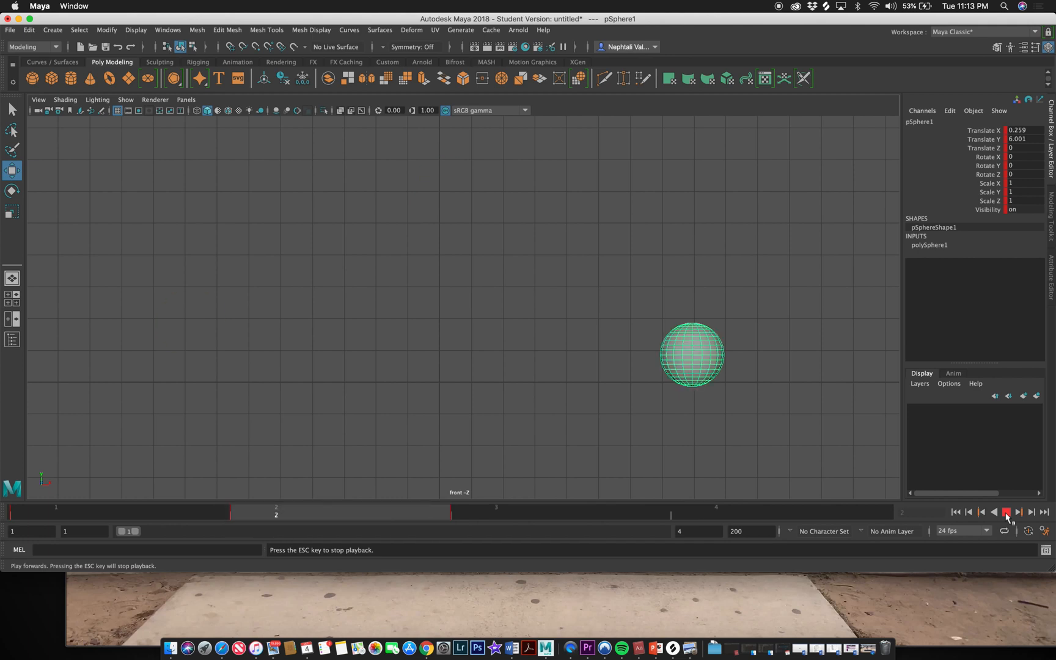
pyautogui.click(1006, 513)
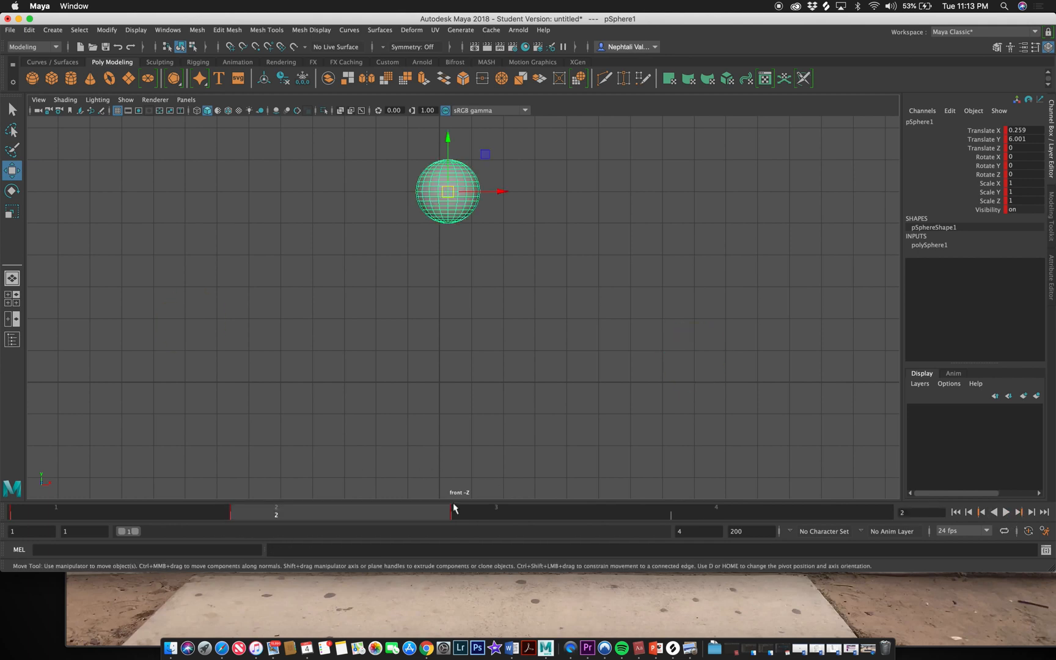
# Step: Extend the playback range to 27 frames and delete the test sphere
pyautogui.moveTo(138, 531); pyautogui.dragTo(202, 532)
pyautogui.moveTo(42, 512)
pyautogui.mouseDown()
pyautogui.moveTo(92, 513)
pyautogui.moveTo(51, 518)
pyautogui.mouseUp()
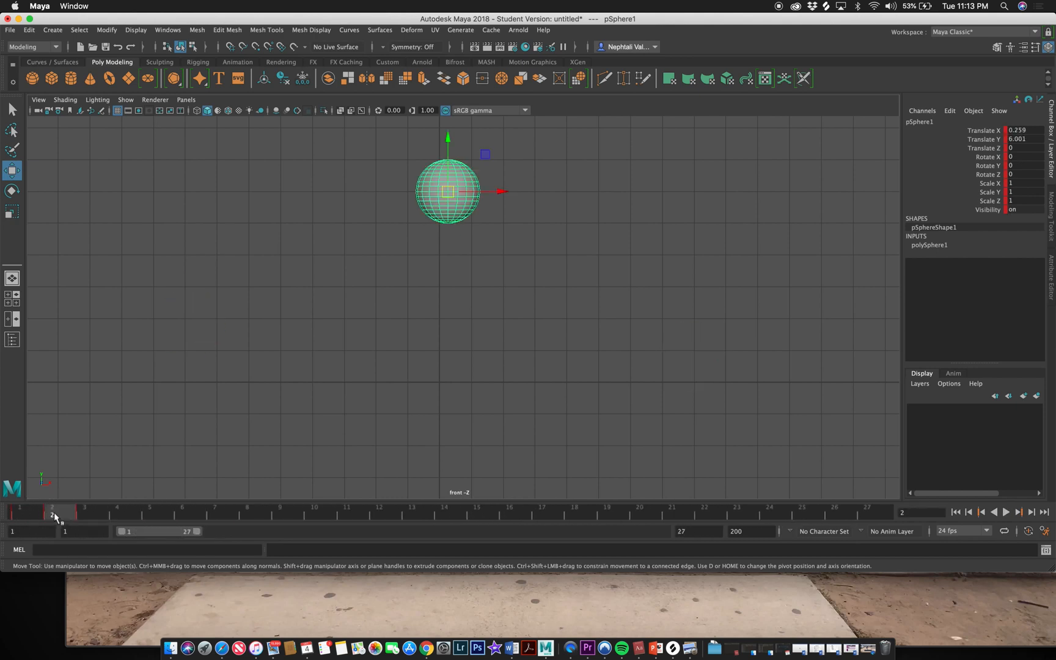
pyautogui.press('Delete')
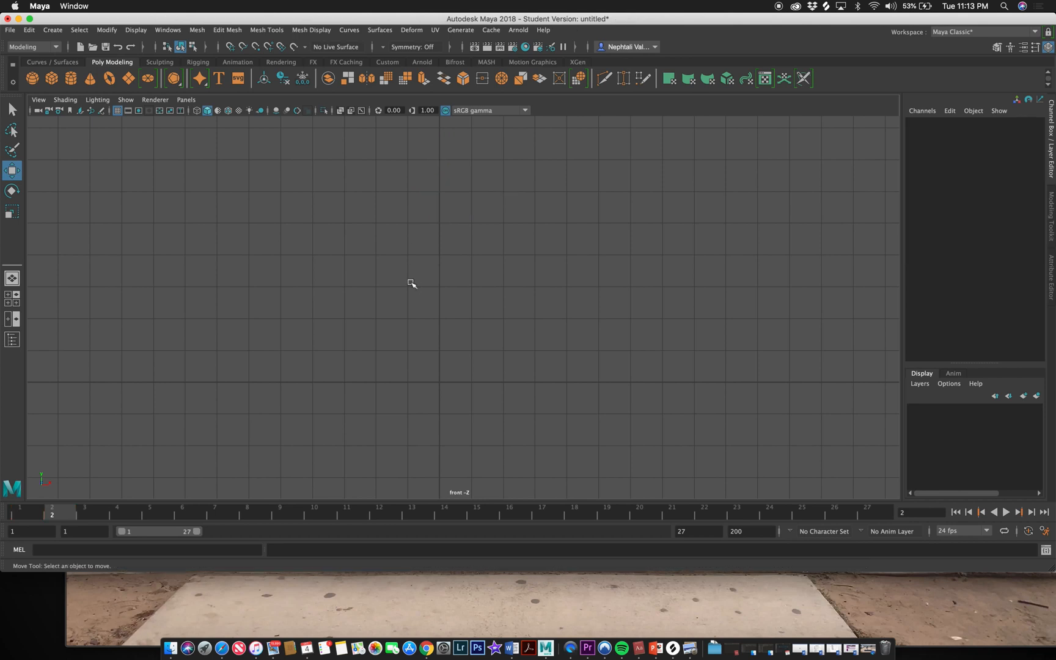
# Step: Create a new polygon sphere, move it to about X -9.875, Y 0.086, and key it at frame 1
pyautogui.press('super+z')
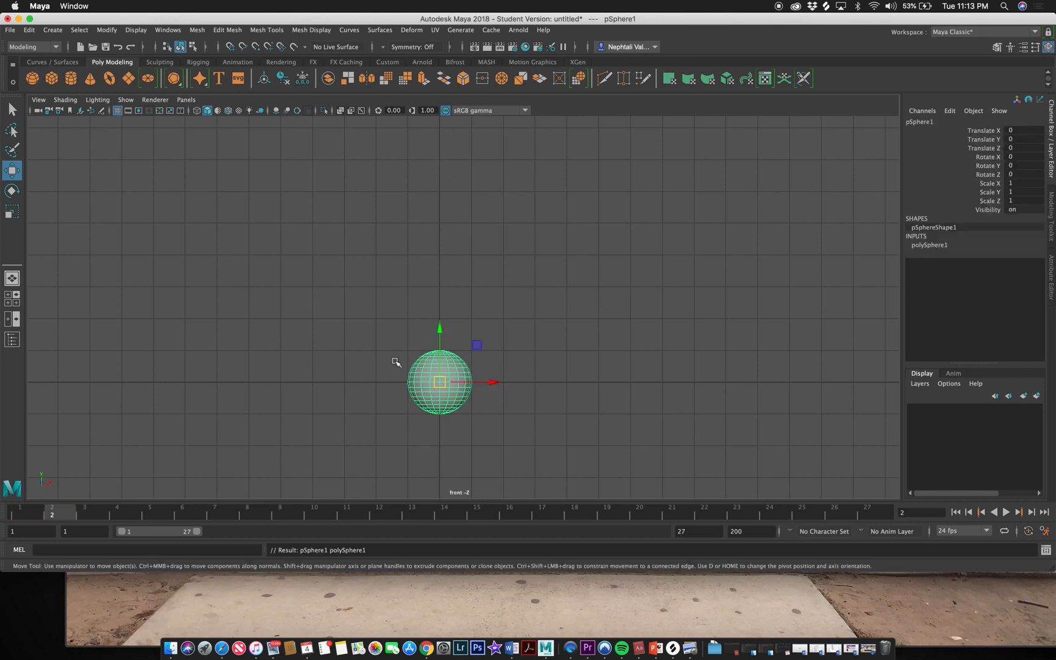
pyautogui.moveTo(440, 388); pyautogui.dragTo(127, 389)
pyautogui.click(36, 511)
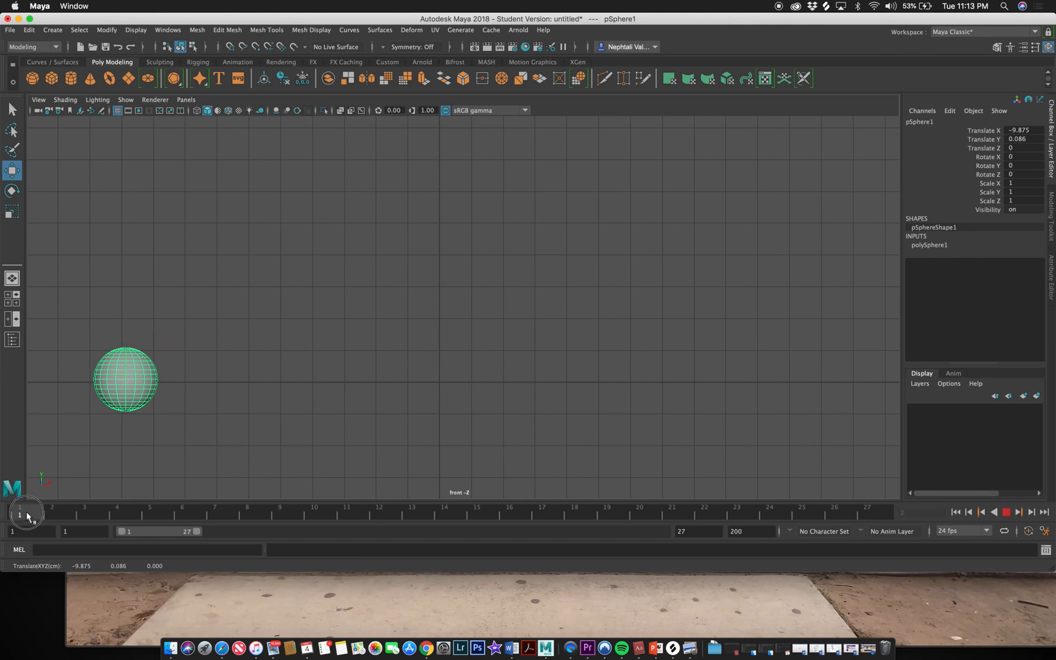
pyautogui.press('s')
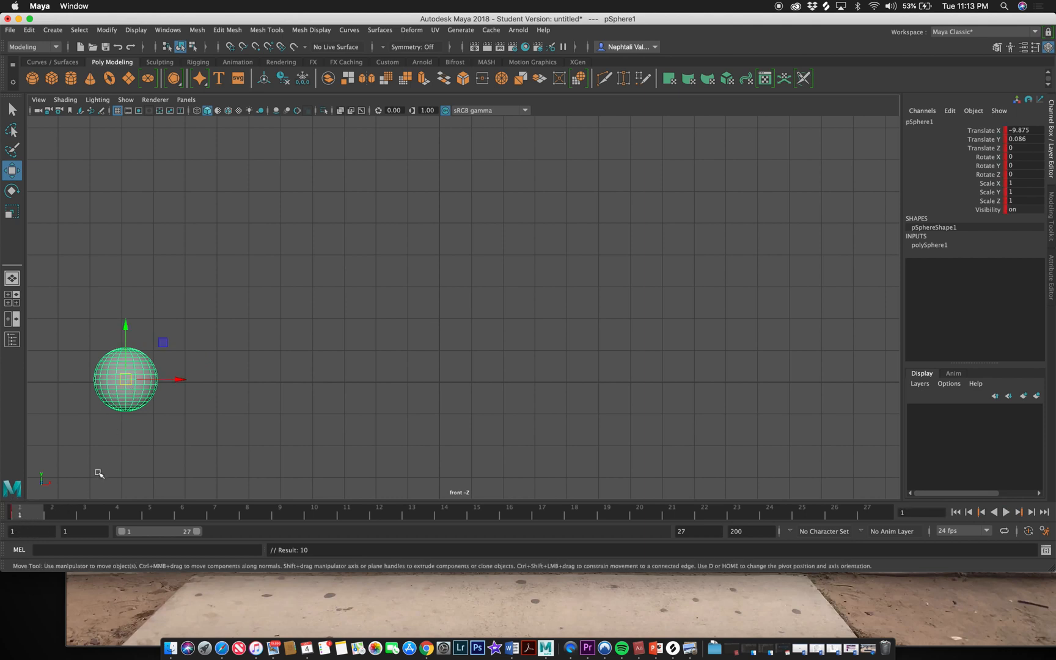
# Step: At frame 9, raise the sphere to the leap's peak at about X -0.086, Y 5.327, and key it
pyautogui.moveTo(125, 380); pyautogui.dragTo(460, 209)
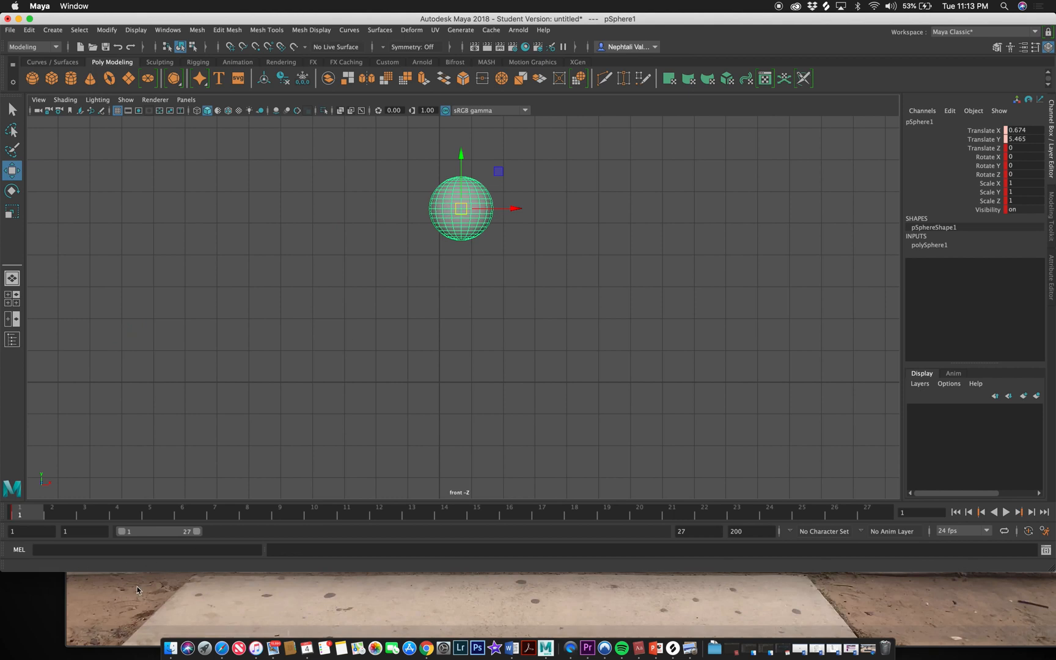
pyautogui.moveTo(99, 514); pyautogui.dragTo(274, 511)
pyautogui.moveTo(125, 380); pyautogui.dragTo(435, 215)
pyautogui.press('s')
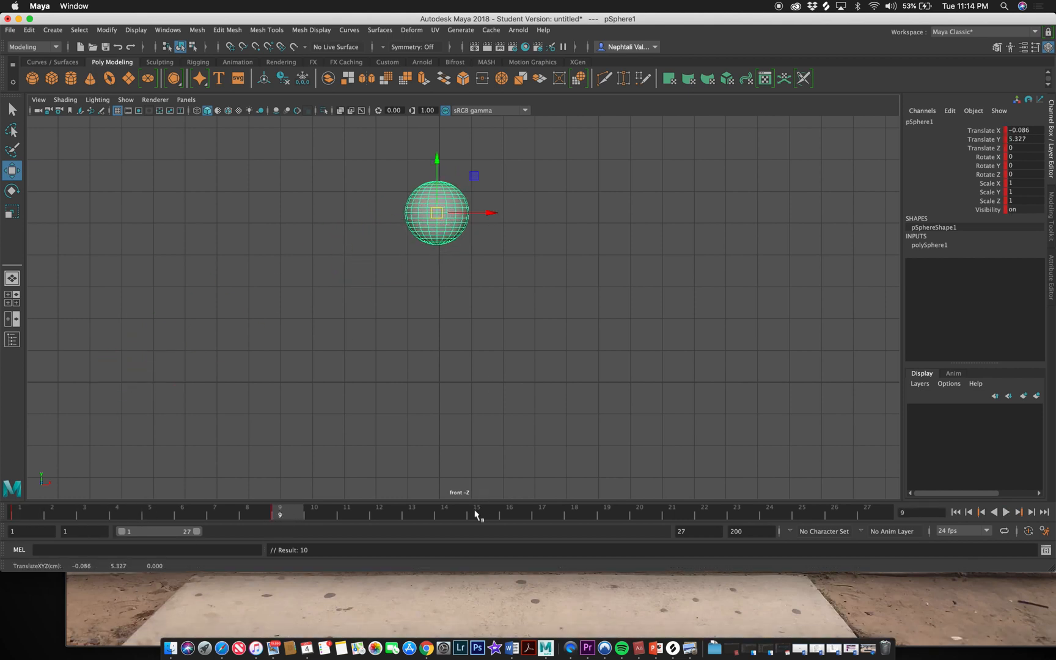
# Step: At frame 13, move the sphere down to about X 4.635, Y 0.744, key the landing, and play back the leap
pyautogui.moveTo(479, 513); pyautogui.dragTo(431, 514)
pyautogui.moveTo(437, 213); pyautogui.dragTo(590, 357)
pyautogui.press('s')
pyautogui.hotkey('alt', 'v')
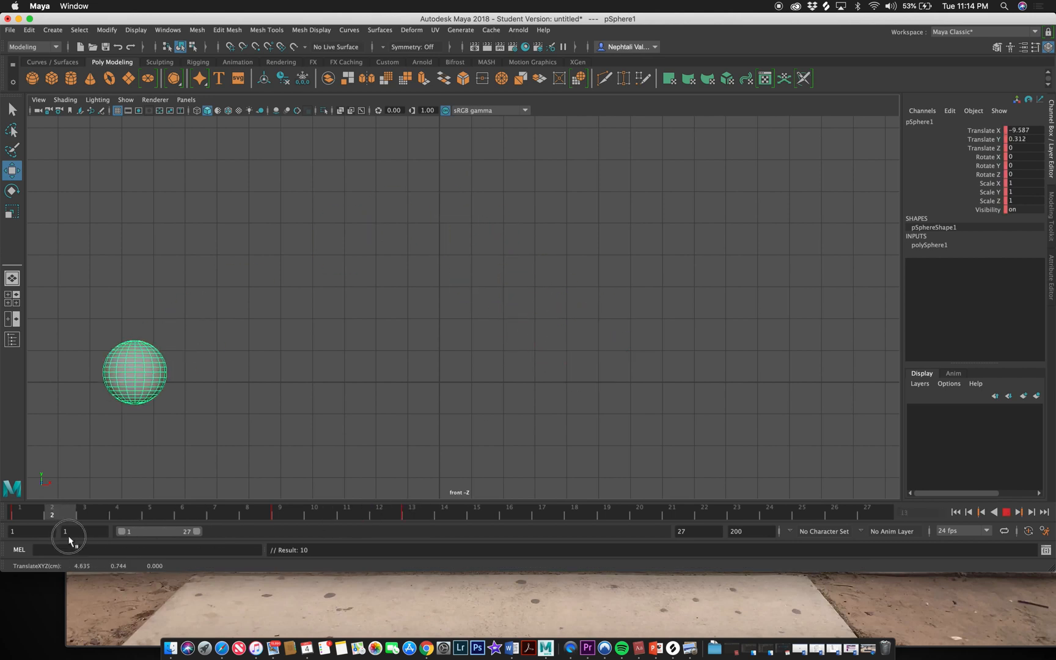
# Step: Lower the sphere to about X -3.355, Y 2.32 at frame 6 and X 1.617, Y 1.807 at frame 11, keying both positions
pyautogui.moveTo(288, 488); pyautogui.dragTo(196, 511)
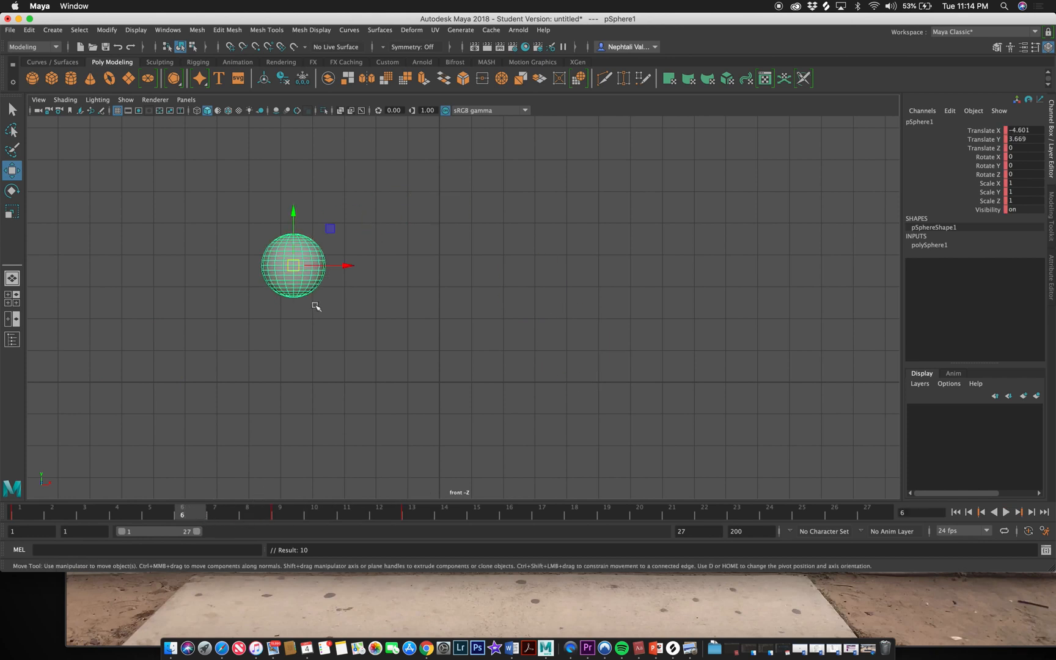
pyautogui.moveTo(295, 330); pyautogui.dragTo(353, 433, button='middle')
pyautogui.moveTo(317, 518); pyautogui.dragTo(348, 514)
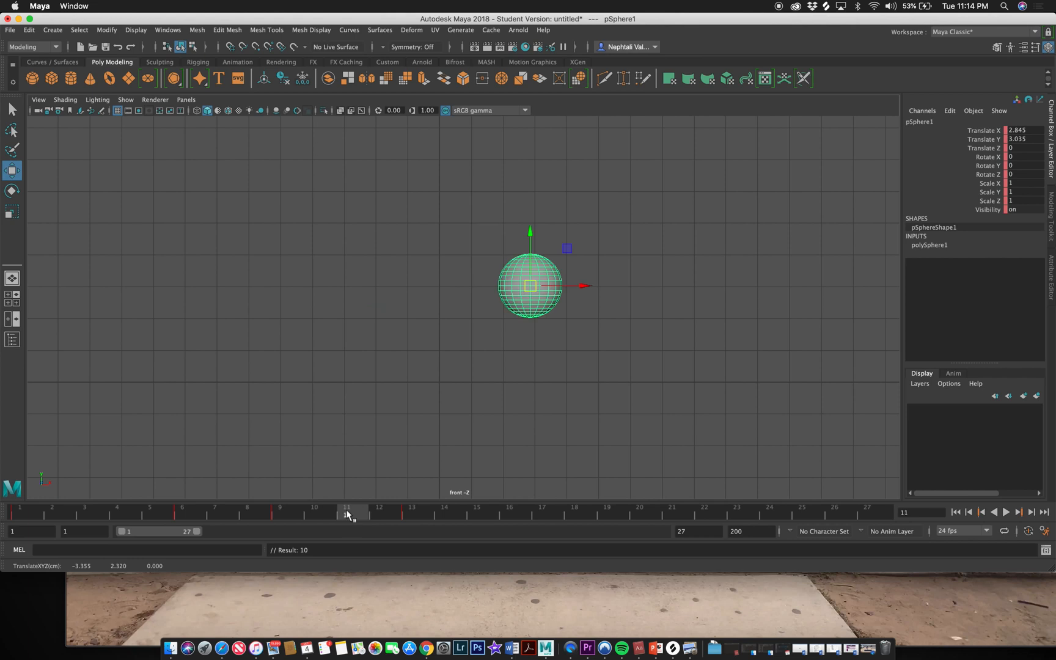
pyautogui.moveTo(532, 289); pyautogui.dragTo(492, 326, button='middle')
pyautogui.press('s')
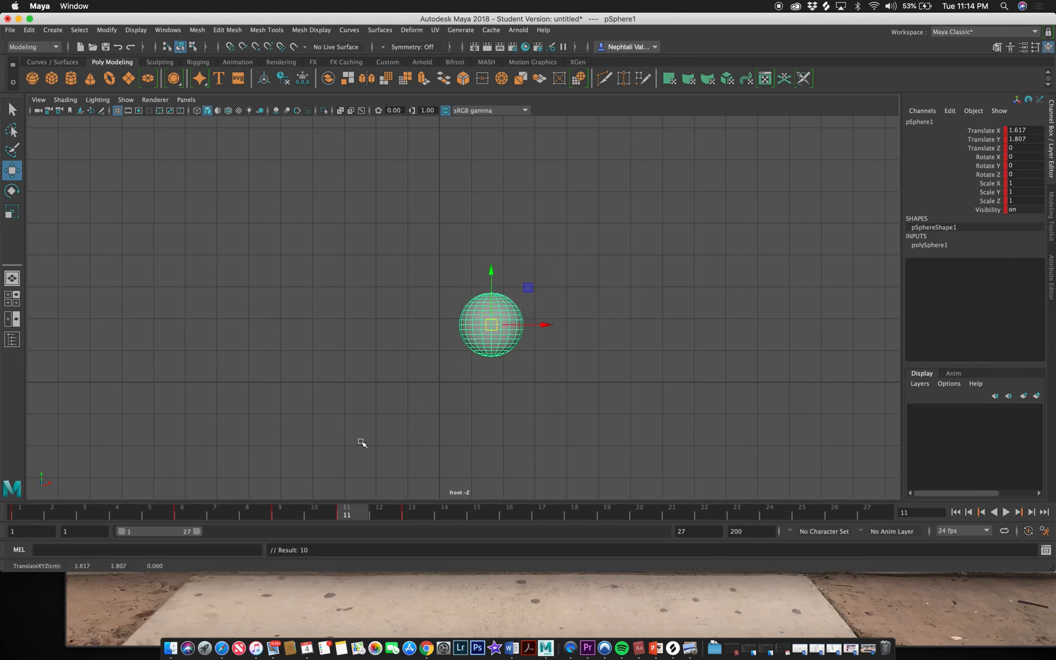
# Step: Scrub and play back the five-key leap to examine how the sphere moves along its arc
pyautogui.moveTo(295, 523); pyautogui.dragTo(20, 513)
pyautogui.hotkey('alt', 'v')
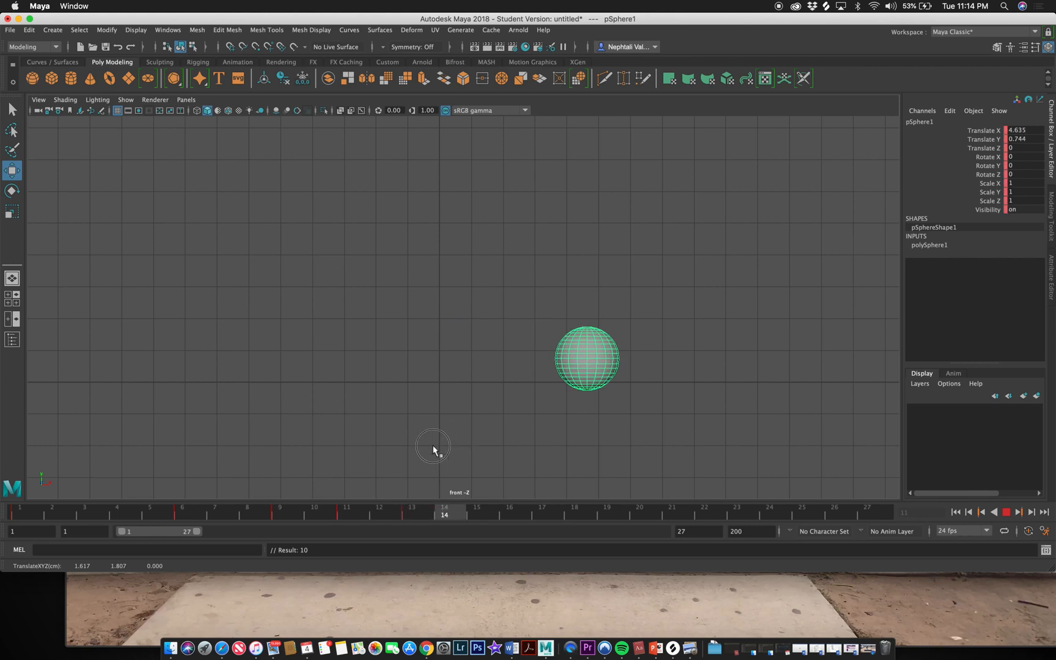
pyautogui.moveTo(281, 512)
pyautogui.mouseDown()
pyautogui.moveTo(82, 530)
pyautogui.moveTo(200, 514)
pyautogui.moveTo(365, 509)
pyautogui.moveTo(210, 530)
pyautogui.moveTo(396, 516)
pyautogui.moveTo(89, 514)
pyautogui.moveTo(397, 516)
pyautogui.mouseUp()
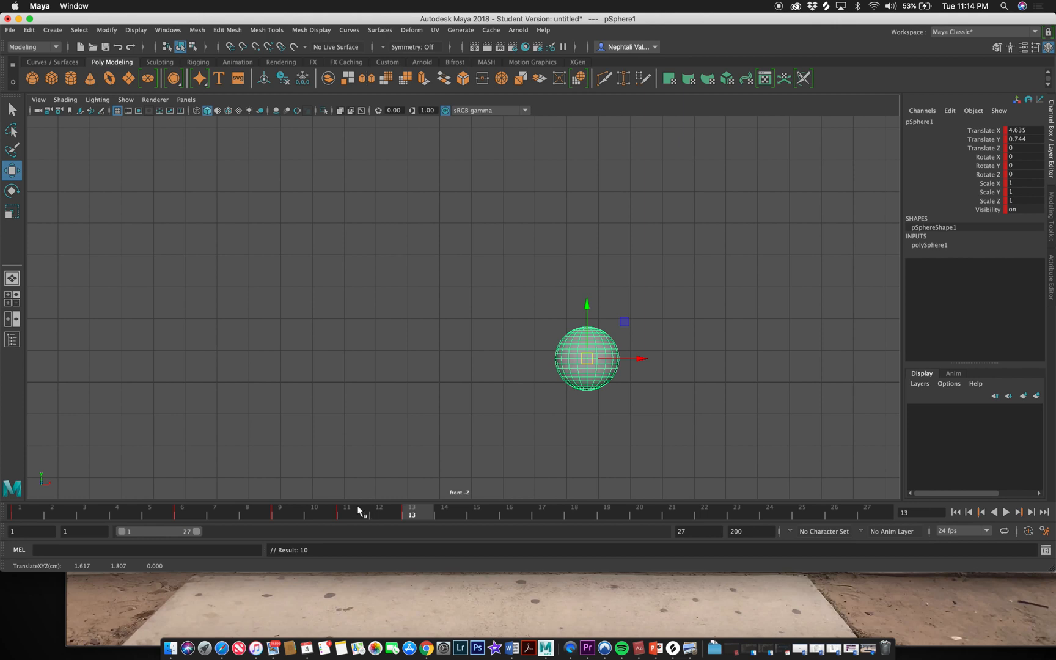
pyautogui.hotkey('alt', 'v')
pyautogui.click(397, 521)
pyautogui.moveTo(397, 521)
pyautogui.mouseDown()
pyautogui.moveTo(229, 512)
pyautogui.moveTo(441, 520)
pyautogui.moveTo(303, 520)
pyautogui.mouseUp()
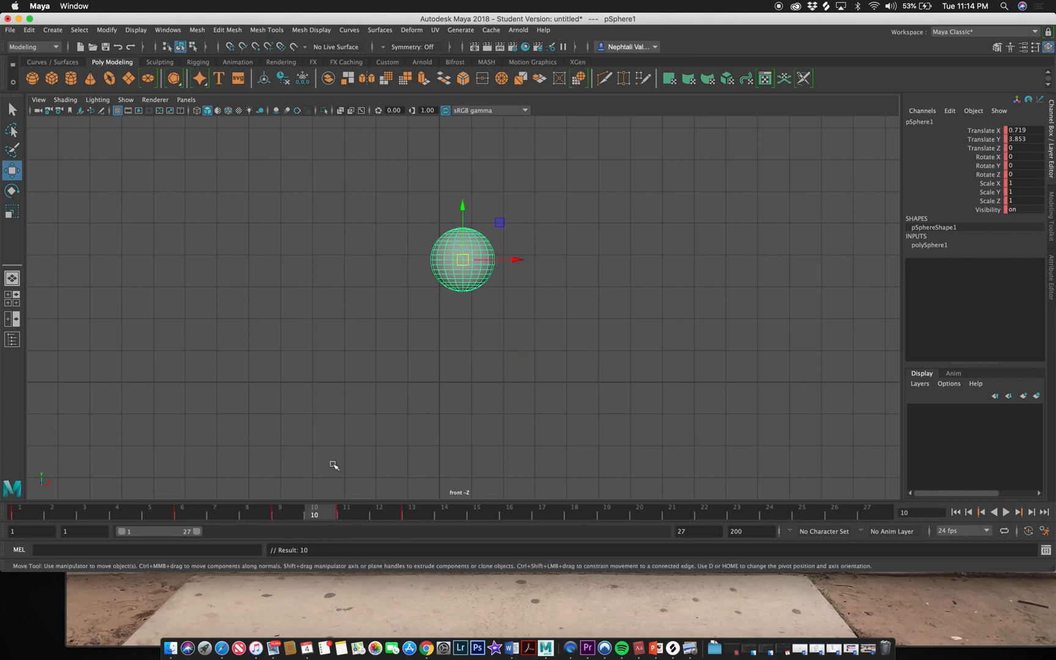
# Step: Open the Graph Editor for the sphere's animation curves and place it clear of the sphere in the front view
pyautogui.click(220, 31)
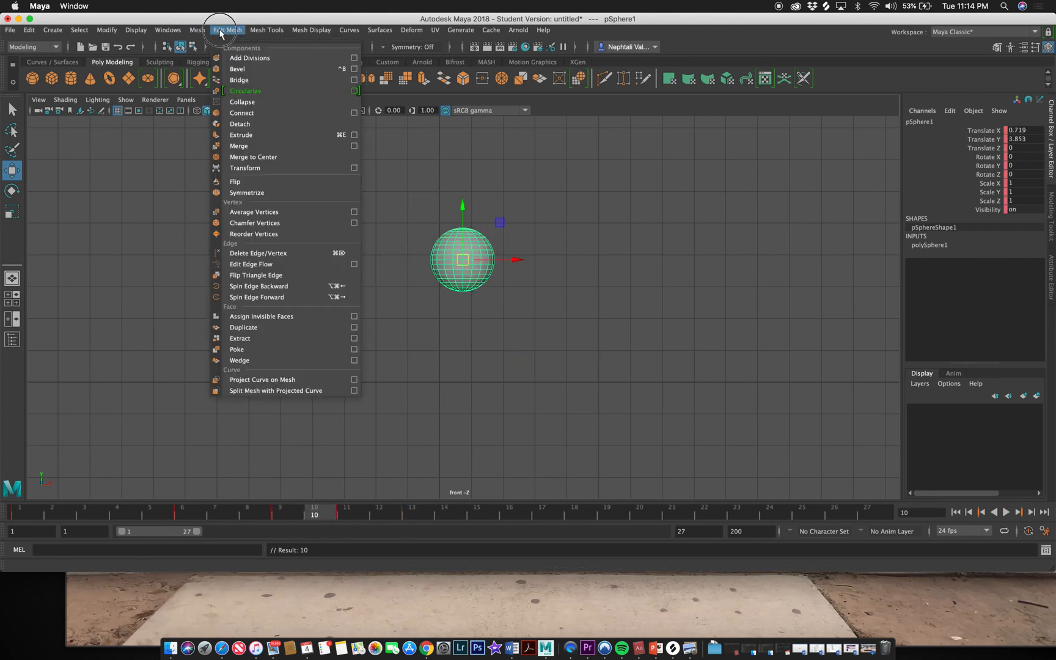
pyautogui.moveTo(163, 33)
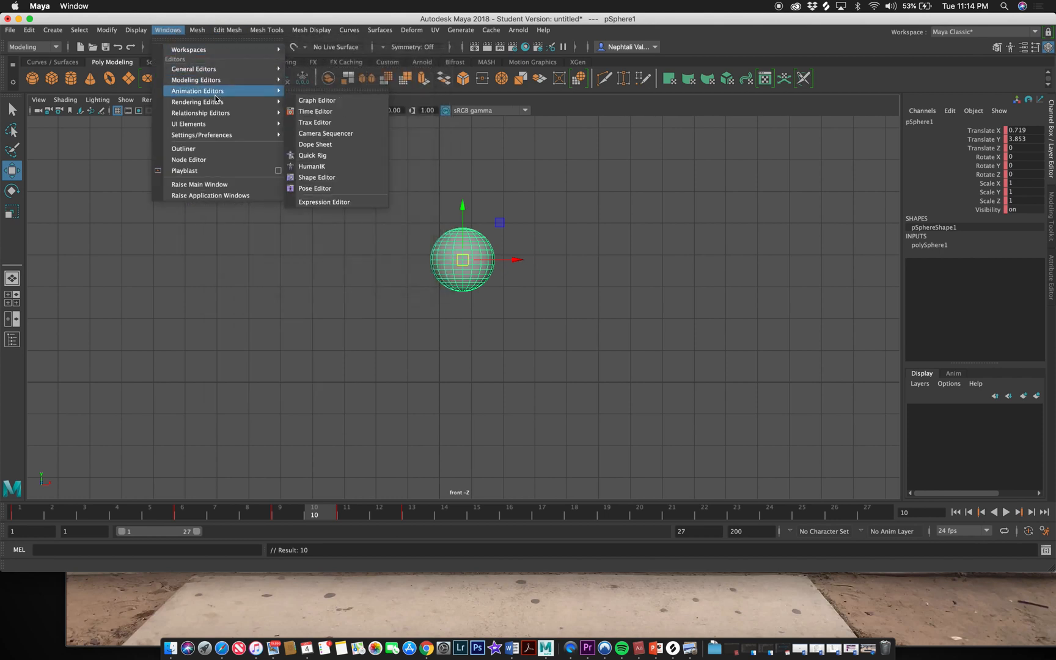
pyautogui.moveTo(130, 33)
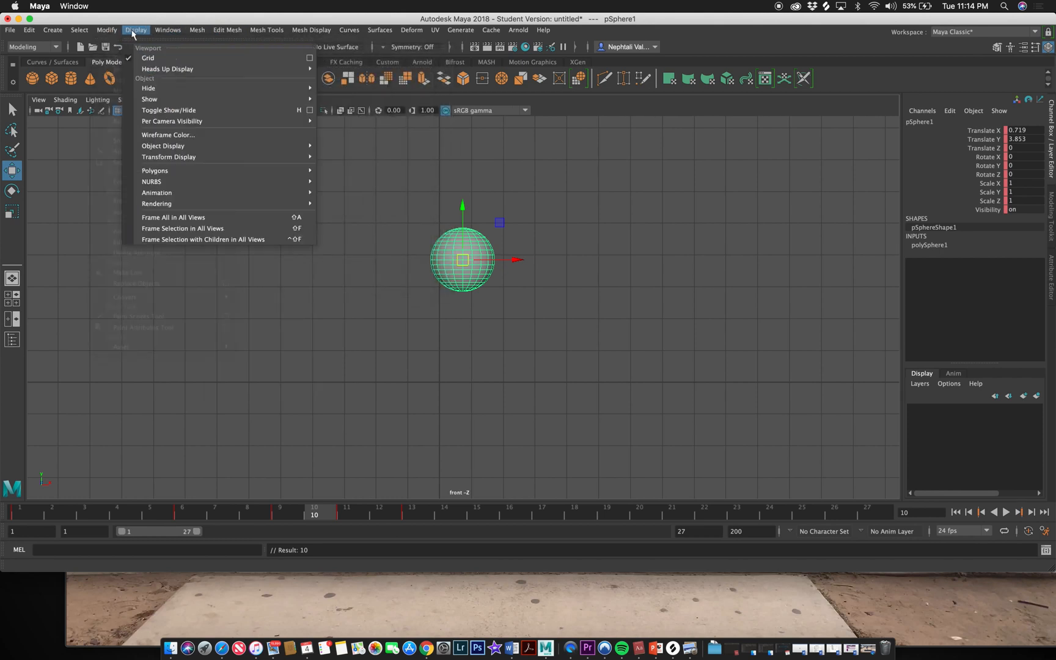
pyautogui.moveTo(243, 96)
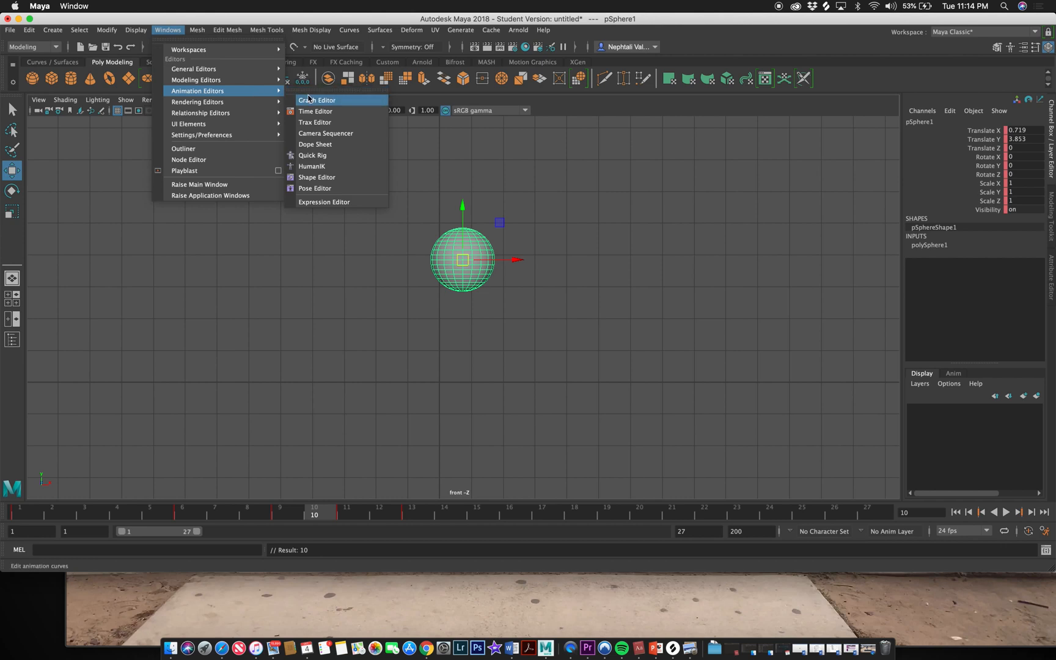
pyautogui.click(333, 100)
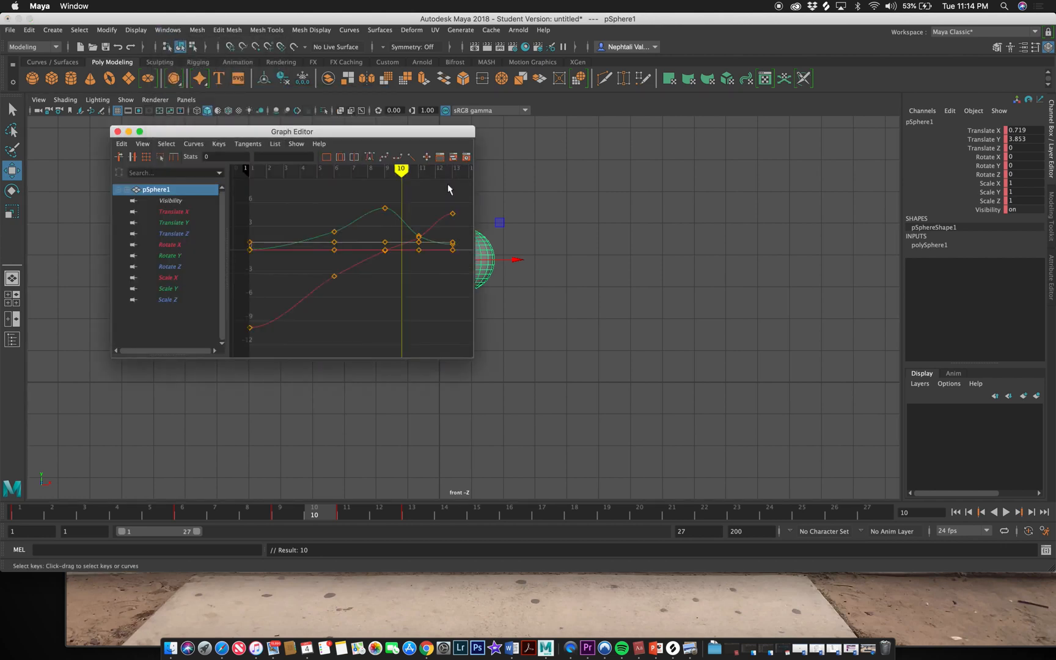
pyautogui.moveTo(398, 133); pyautogui.dragTo(887, 133)
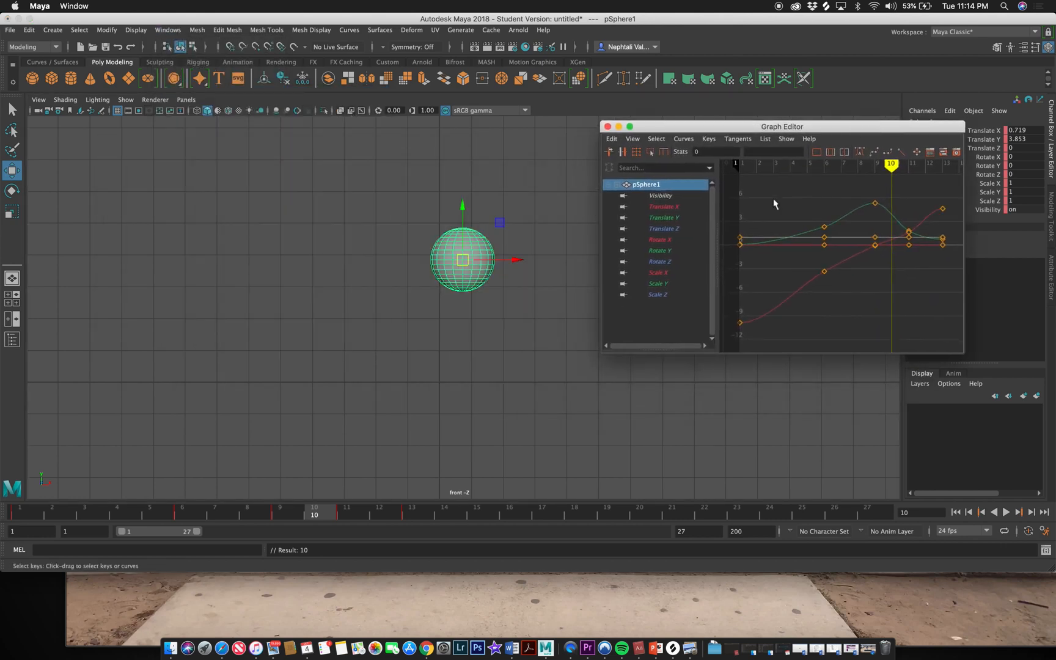
# Step: Examine the sphere's Translate X, Translate Y and Translate Z curves one at a time
pyautogui.click(678, 207)
pyautogui.click(676, 218)
pyautogui.click(674, 228)
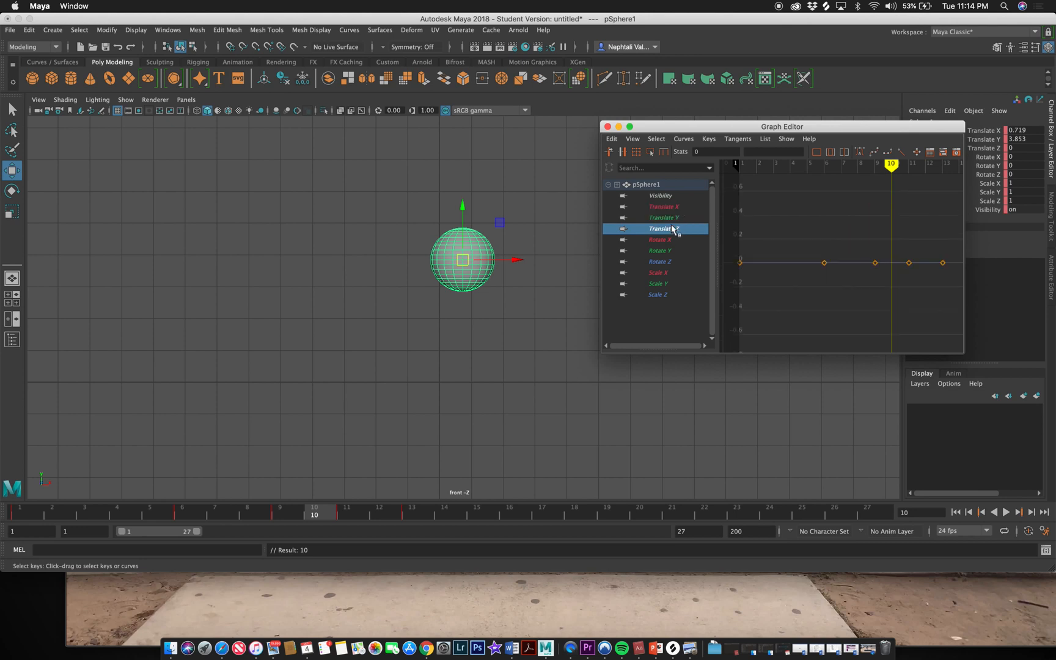
pyautogui.click(672, 217)
# Step: Isolate the Translate X curve and delete its keys at frames 11 and 6
pyautogui.click(669, 207)
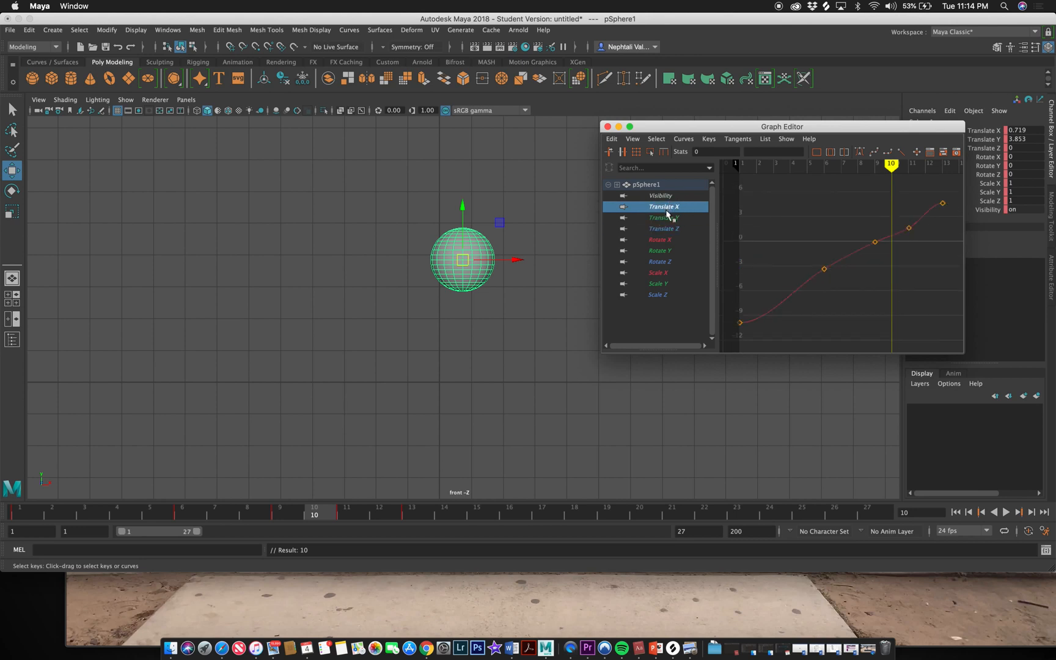
pyautogui.moveTo(901, 223); pyautogui.dragTo(928, 255)
pyautogui.press('Delete')
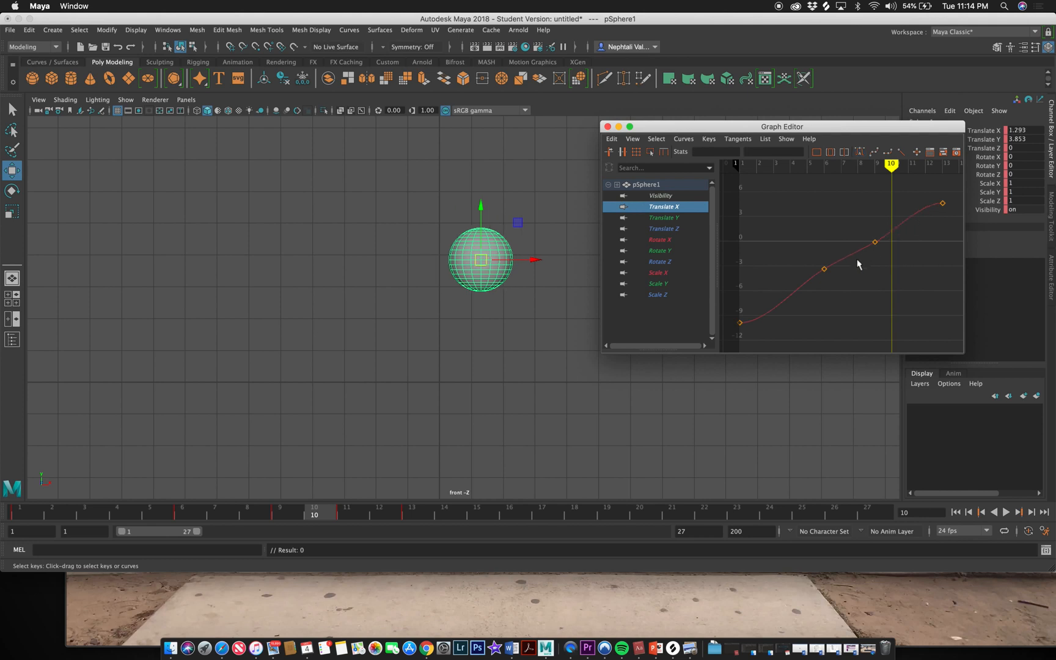
pyautogui.press('Delete')
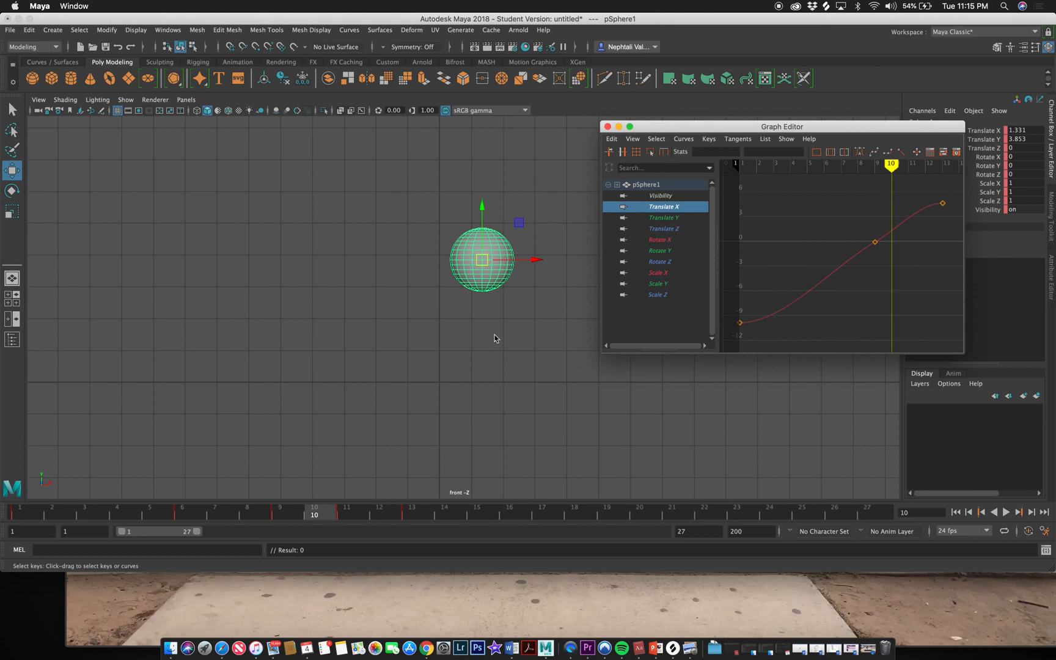
# Step: Move the Graph Editor aside, switch to a full-size perspective view and select the sphere
pyautogui.press('space')
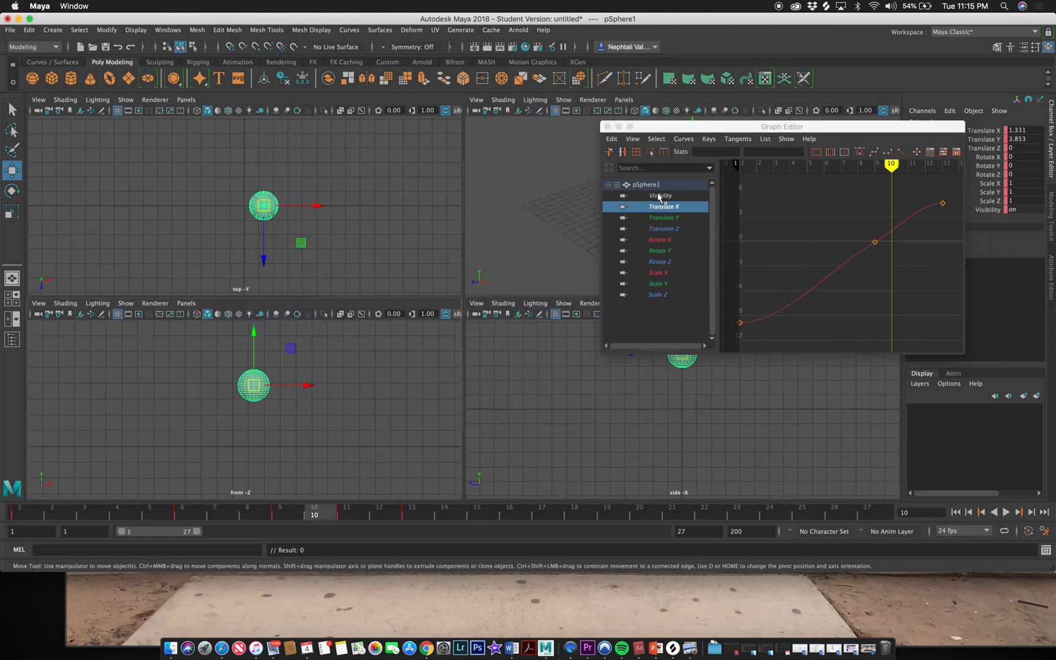
pyautogui.click(547, 215)
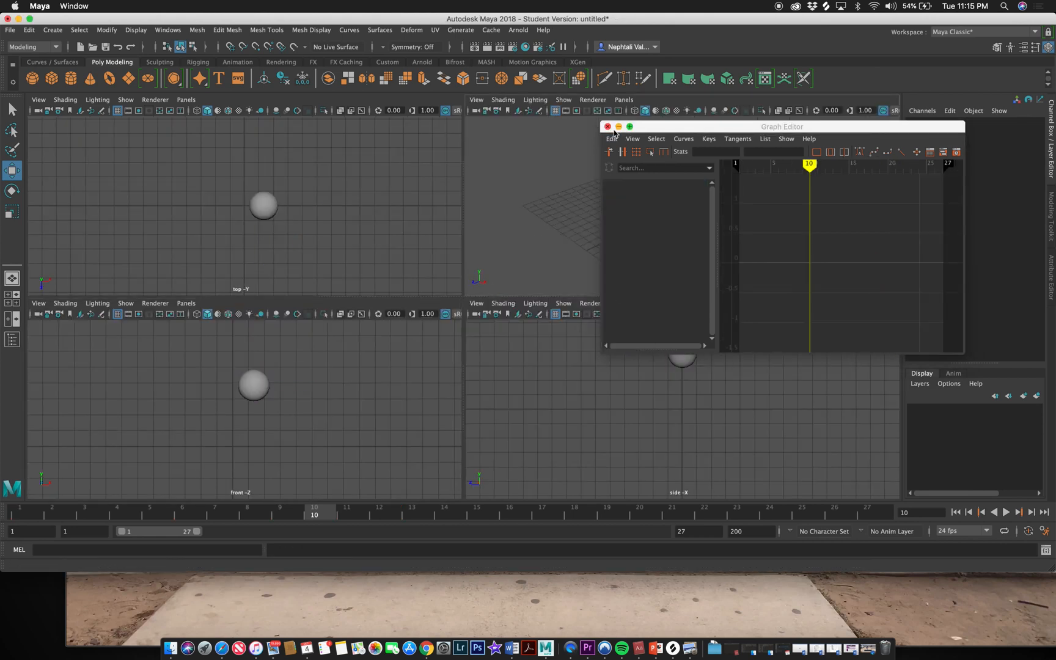
pyautogui.moveTo(658, 125); pyautogui.dragTo(807, 145)
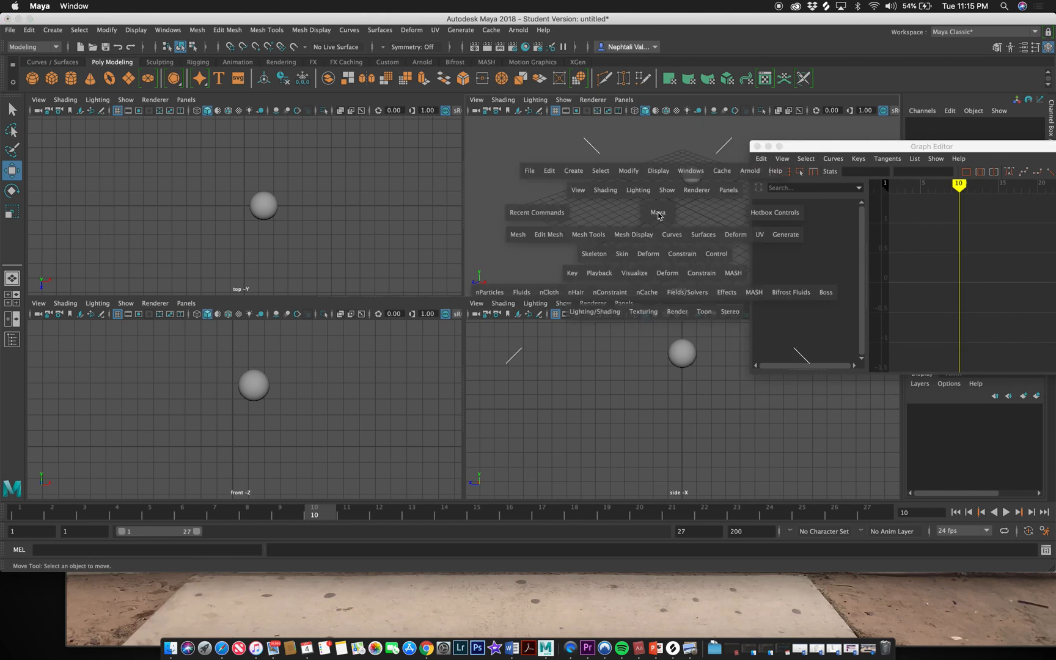
pyautogui.press('space')
pyautogui.click(478, 251)
# Step: Scrub the leap back and forth in perspective from several angles to examine the sphere's path through the arc
pyautogui.moveTo(252, 510); pyautogui.dragTo(215, 511)
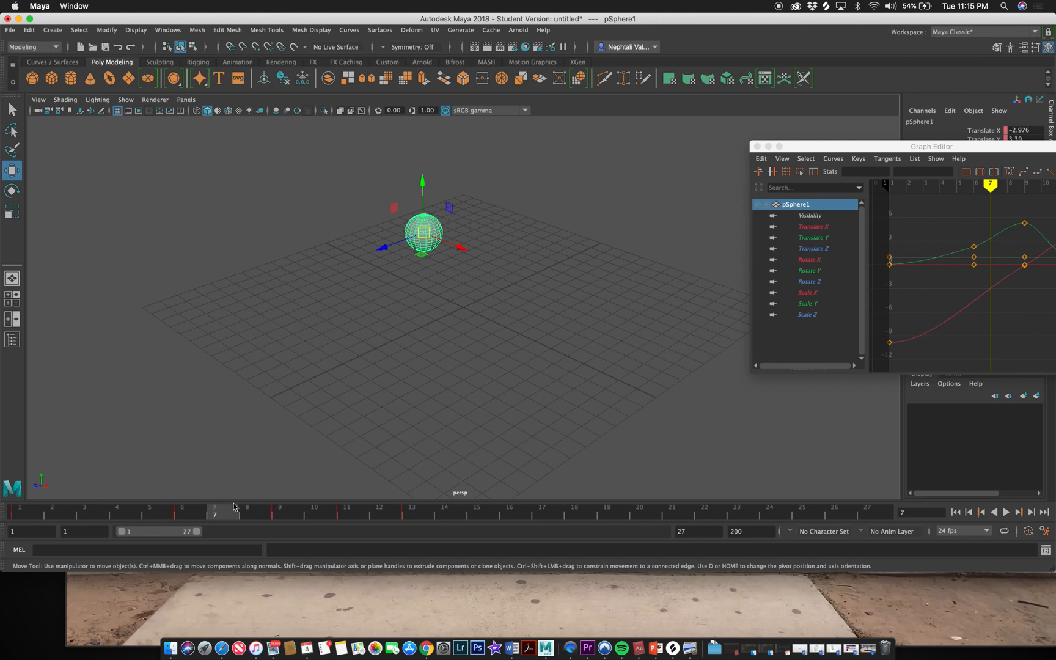
pyautogui.moveTo(110, 515)
pyautogui.mouseDown()
pyautogui.moveTo(424, 516)
pyautogui.moveTo(120, 515)
pyautogui.moveTo(360, 526)
pyautogui.mouseUp()
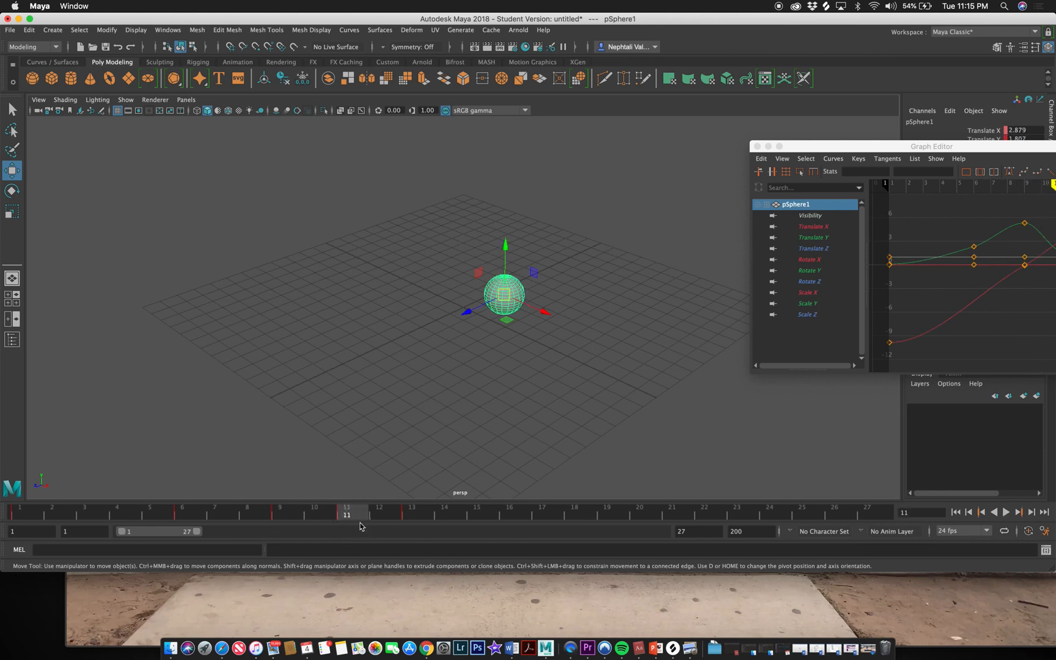
pyautogui.keyDown('alt'); pyautogui.moveTo(551, 398); pyautogui.dragTo(323, 481); pyautogui.keyUp('alt')
pyautogui.click(215, 516)
pyautogui.moveTo(215, 516); pyautogui.dragTo(336, 510)
pyautogui.keyDown('alt'); pyautogui.moveTo(317, 379); pyautogui.dragTo(547, 378); pyautogui.keyUp('alt')
pyautogui.moveTo(418, 522); pyautogui.dragTo(149, 513)
pyautogui.keyDown('alt'); pyautogui.moveTo(271, 379); pyautogui.dragTo(316, 360); pyautogui.keyUp('alt')
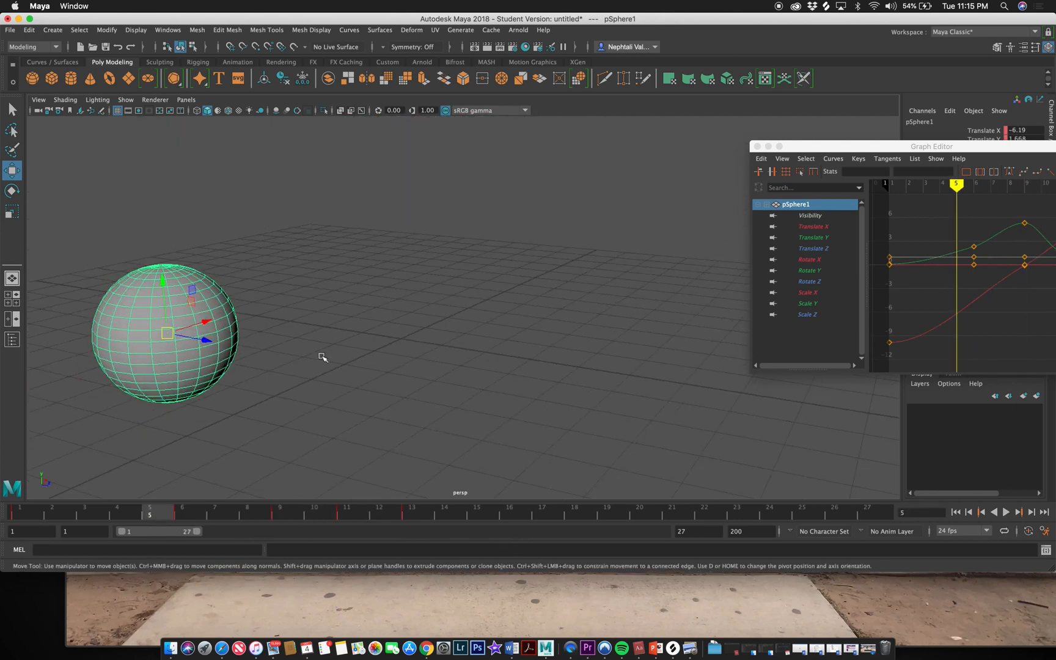
pyautogui.moveTo(415, 519); pyautogui.dragTo(347, 513)
pyautogui.keyDown('alt'); pyautogui.moveTo(535, 355); pyautogui.dragTo(312, 361); pyautogui.keyUp('alt')
pyautogui.keyDown('alt'); pyautogui.moveTo(549, 387); pyautogui.dragTo(485, 396); pyautogui.keyUp('alt')
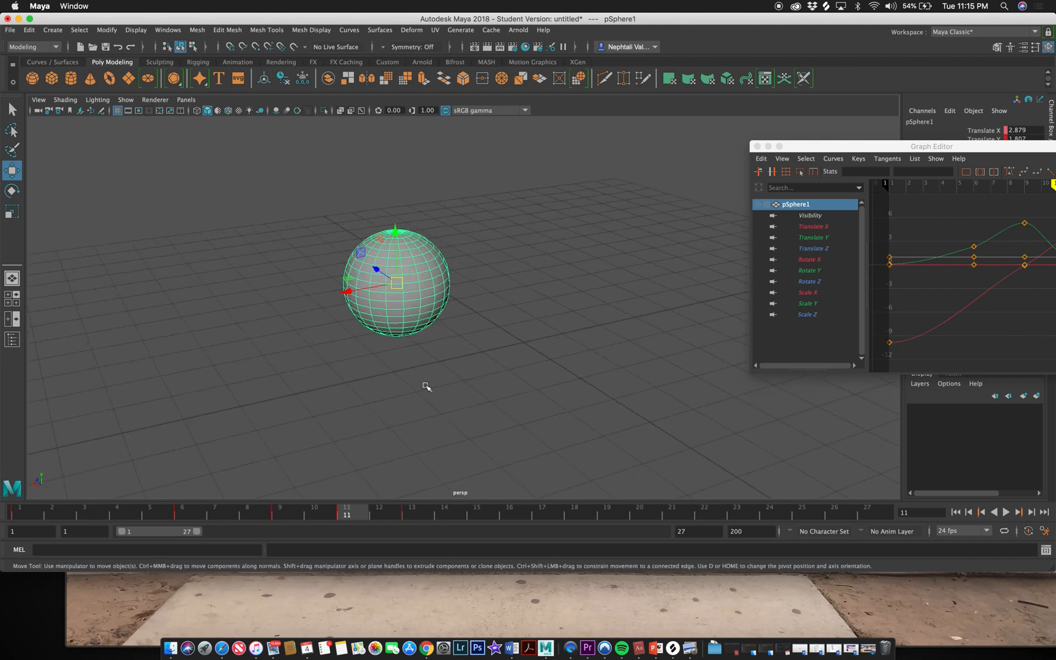